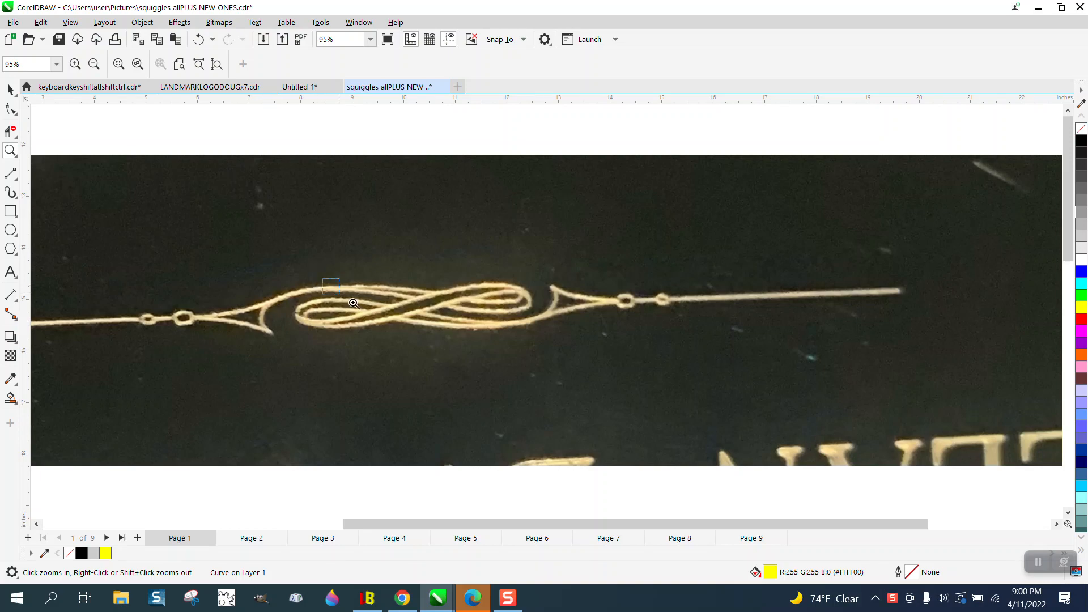
Examine the photographed knot ornament and the black, grey and yellow knot dividers on and beside Page 1.
scroll(331, 268, down, 5)
scroll(331, 268, down, 5)
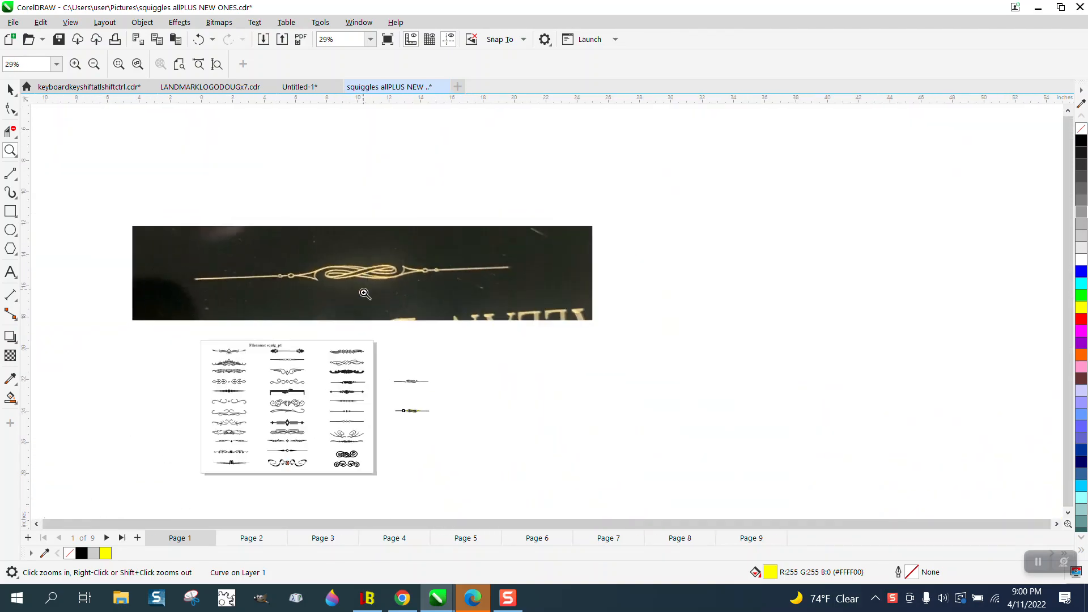
drag(331, 367, 478, 425)
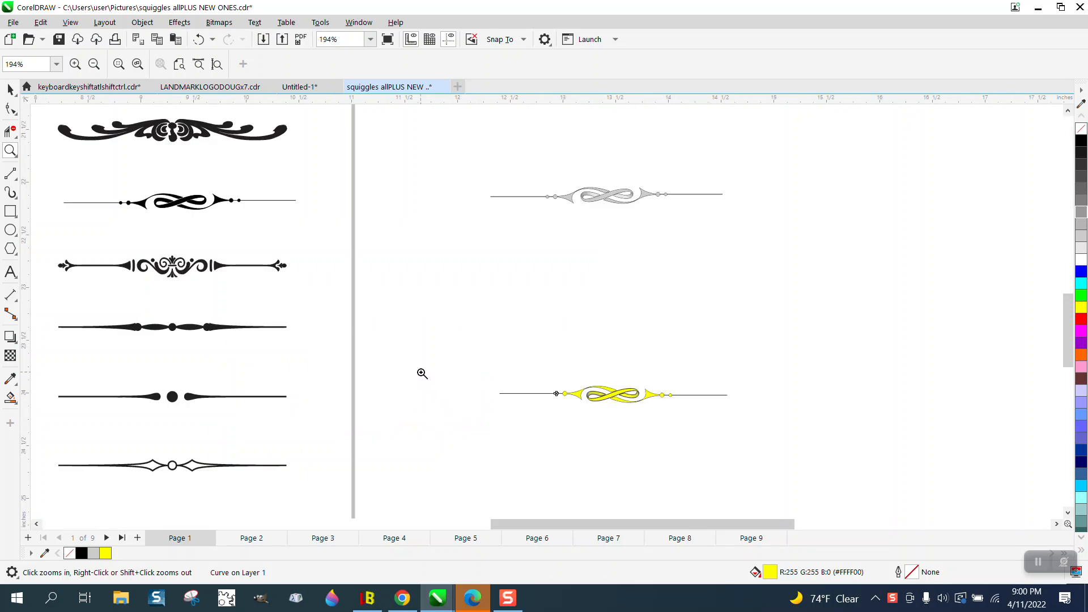
drag(130, 186, 235, 221)
scroll(237, 217, down, 4)
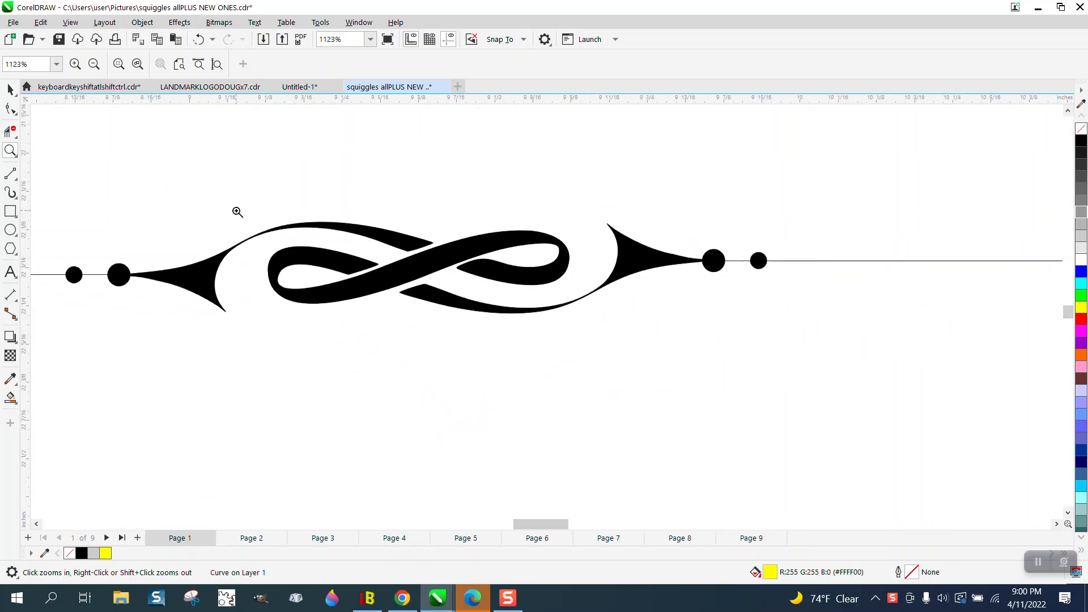
scroll(237, 211, down, 1)
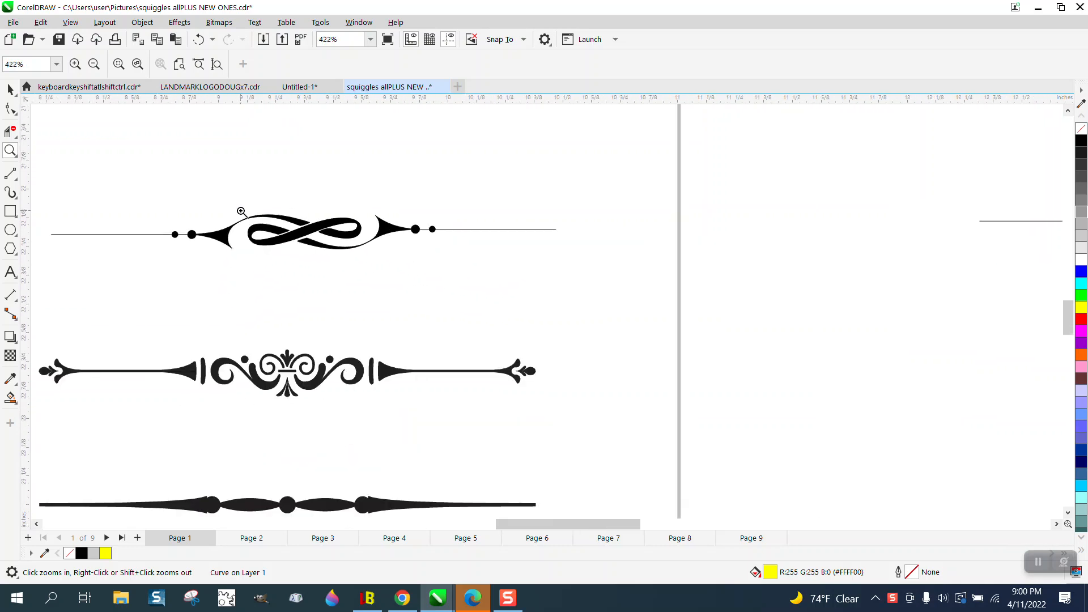
scroll(241, 210, down, 2)
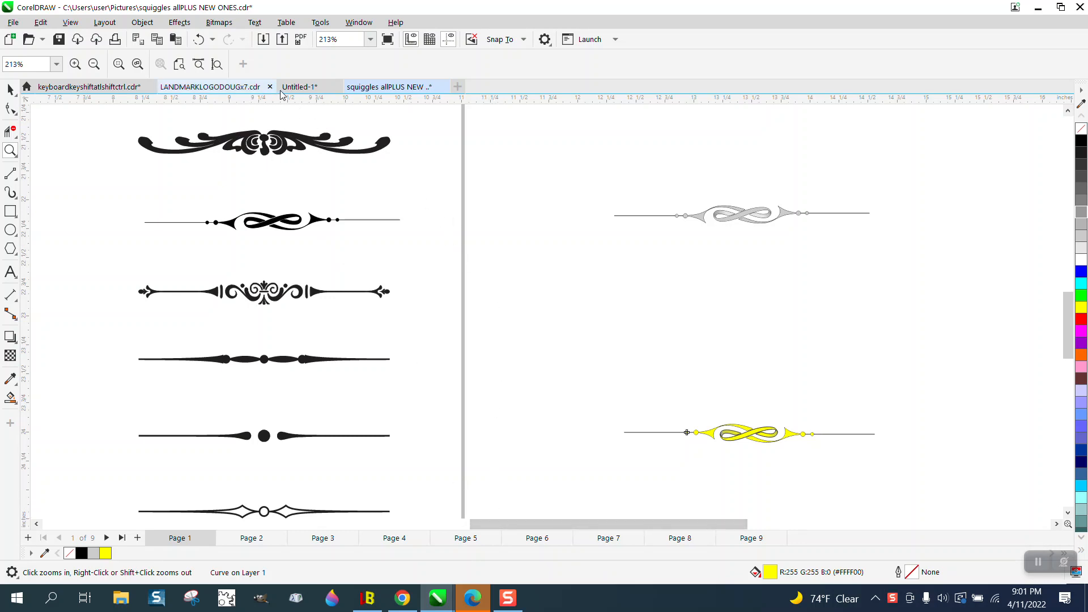
Import squiggles allPLUS NEW ONESX5.cdr into the Untitled-1 document, placing it above the photo's upper edge.
click(297, 86)
scroll(467, 311, down, 9)
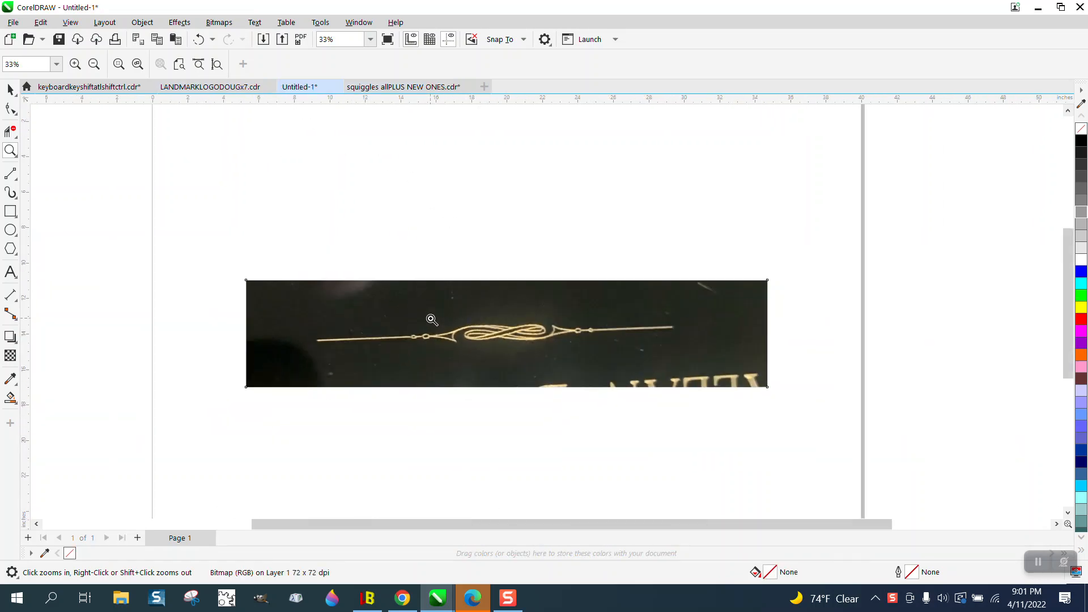
scroll(379, 285, up, 5)
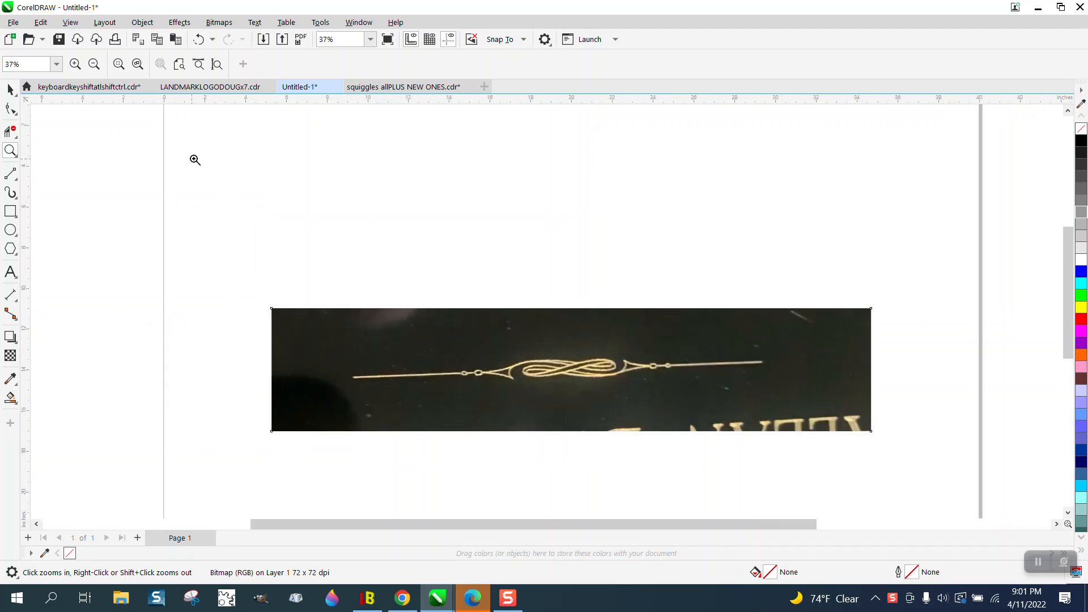
click(13, 23)
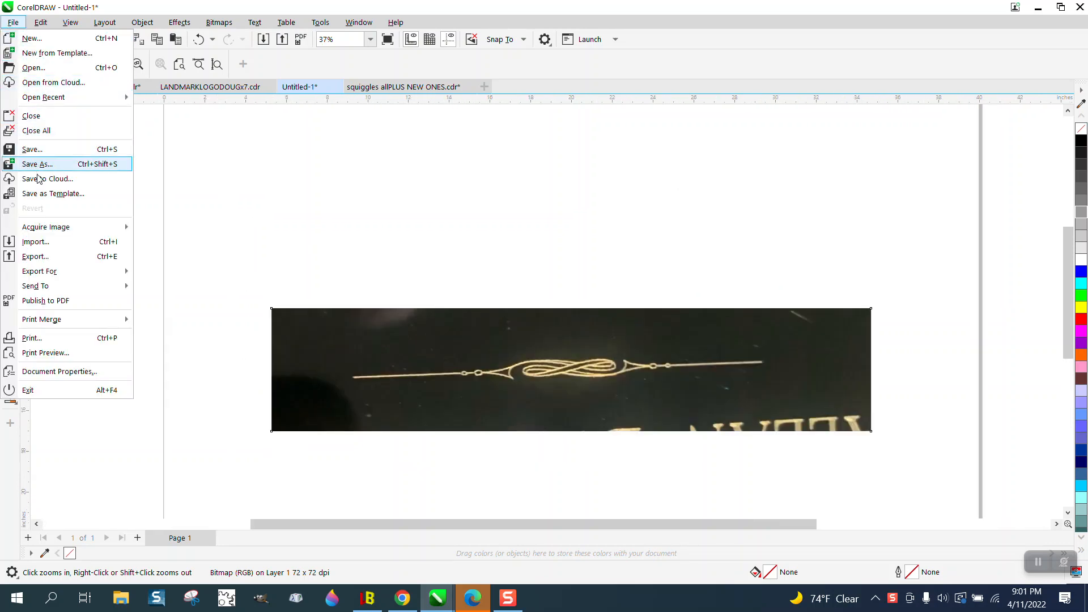
click(44, 243)
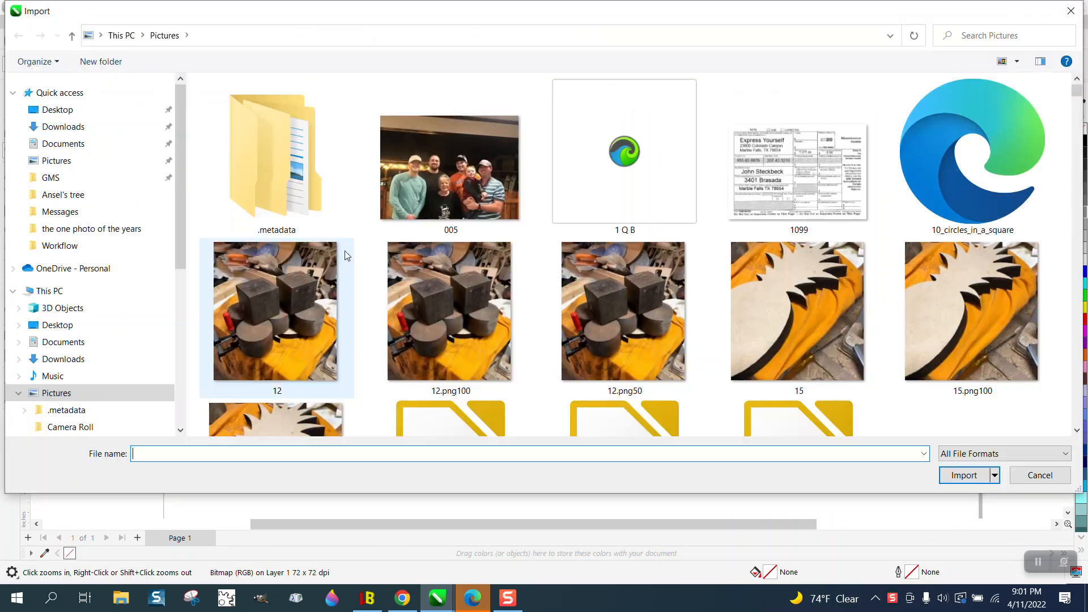
text(sq)
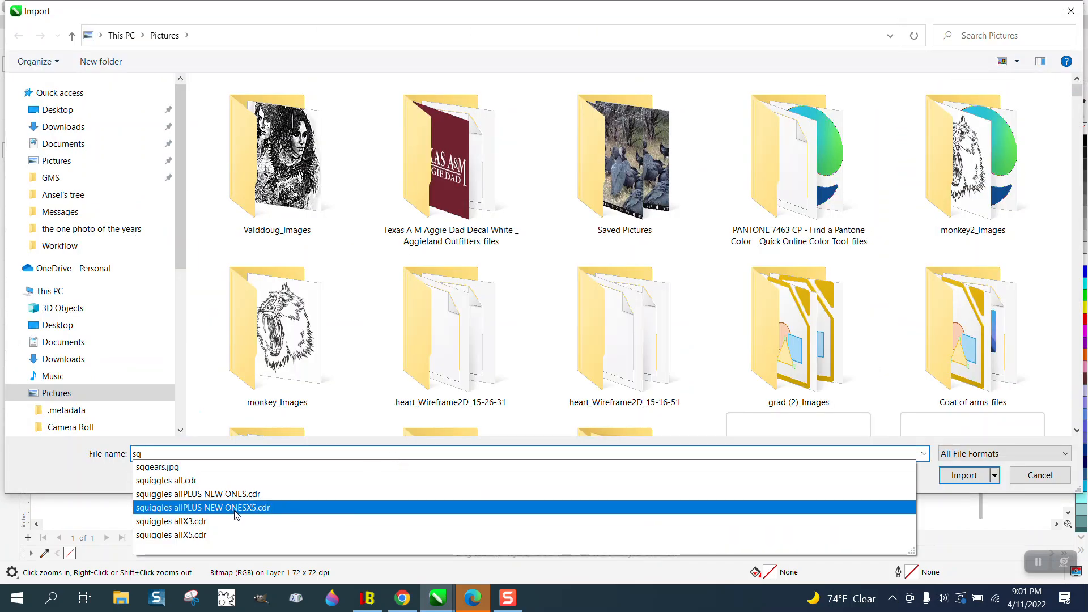
click(237, 508)
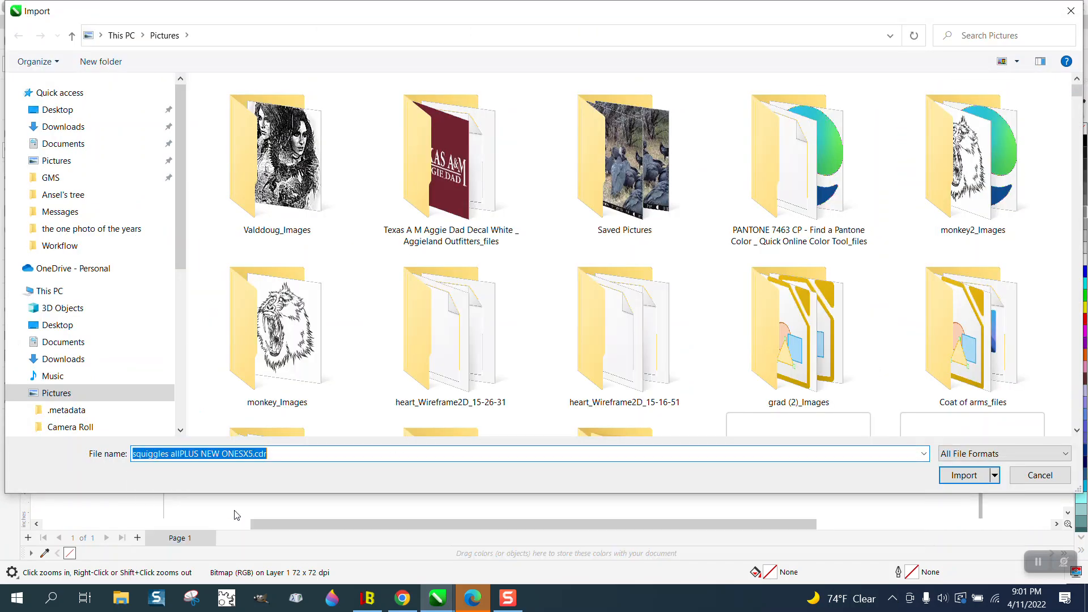
click(969, 482)
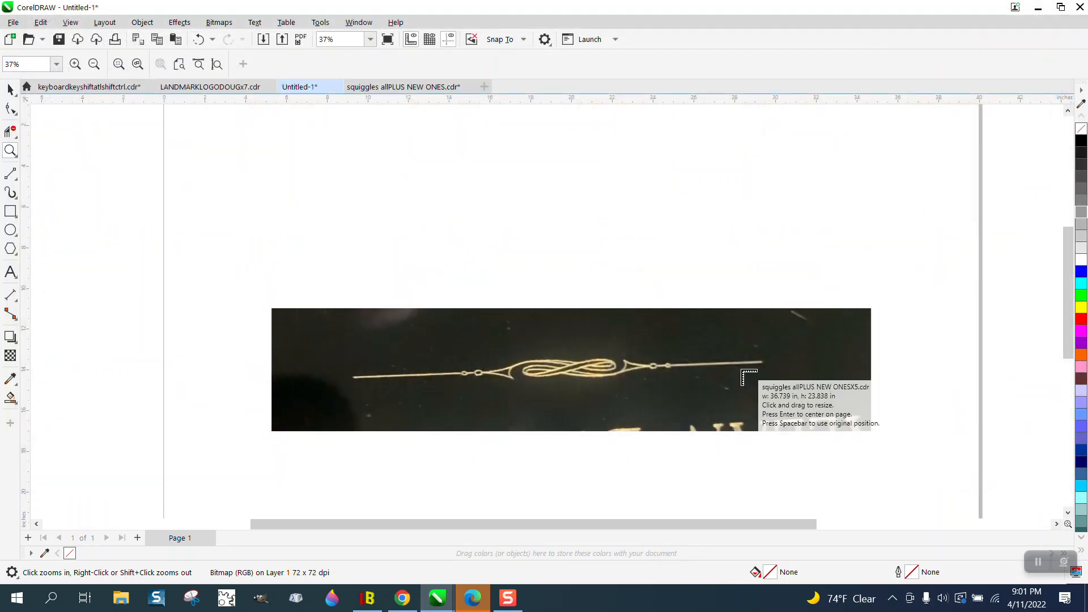
click(348, 179)
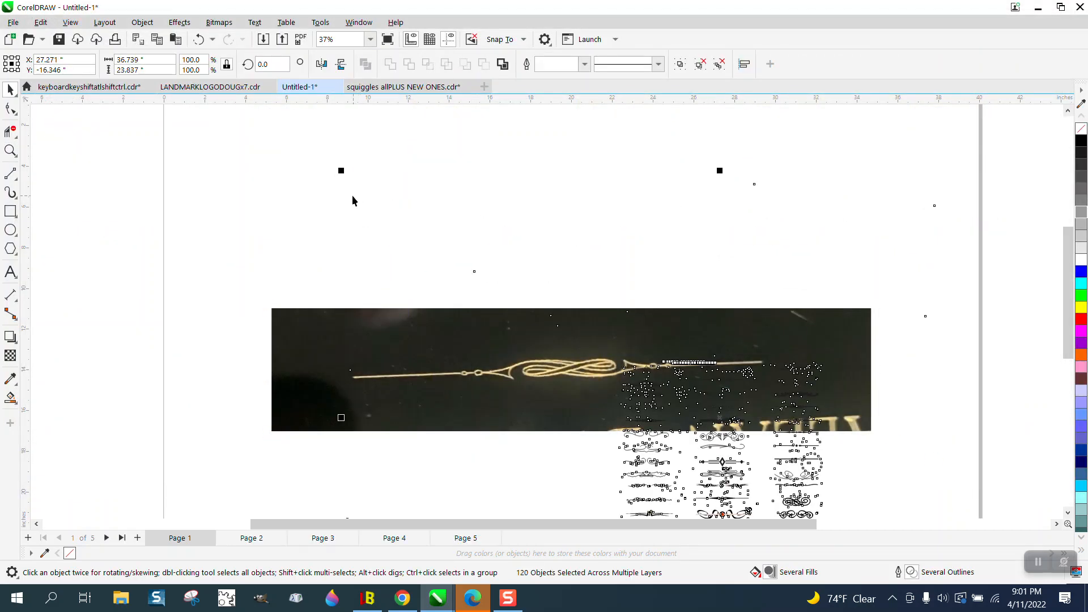
Move the ornament photo off the imported artwork and delete it.
drag(857, 352, 766, 237)
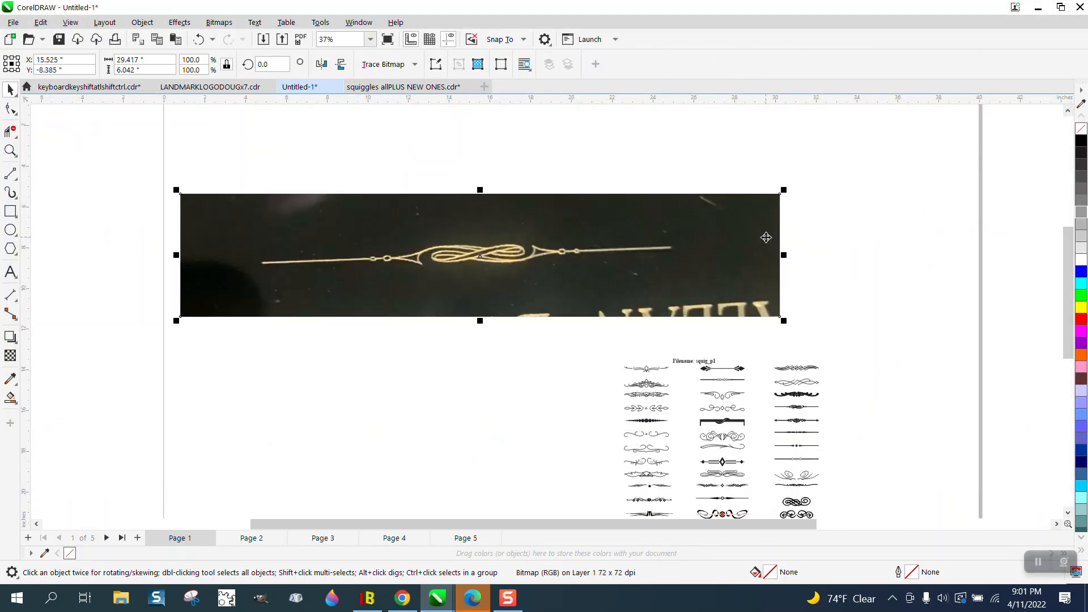
key(Delete)
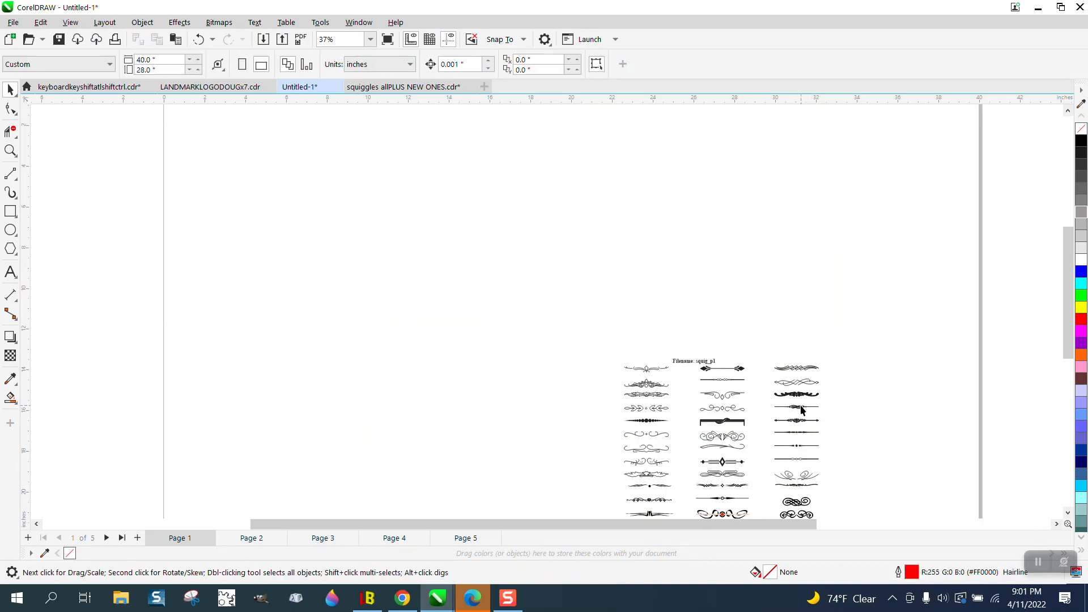
Ungroup the third column of imported ornaments, which contains the knot divider.
click(800, 411)
click(11, 151)
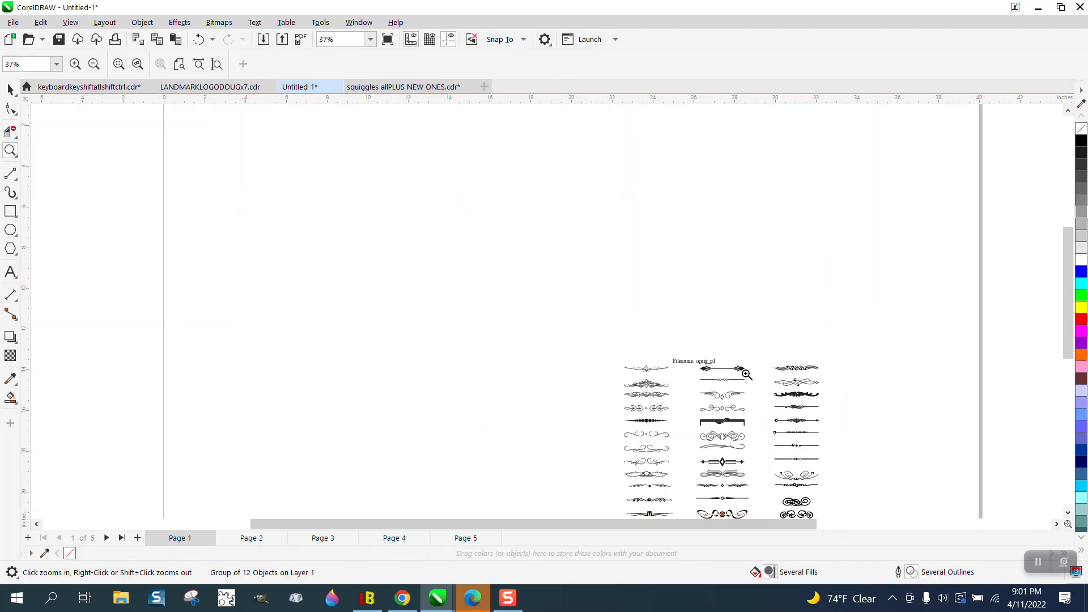
drag(765, 393, 886, 432)
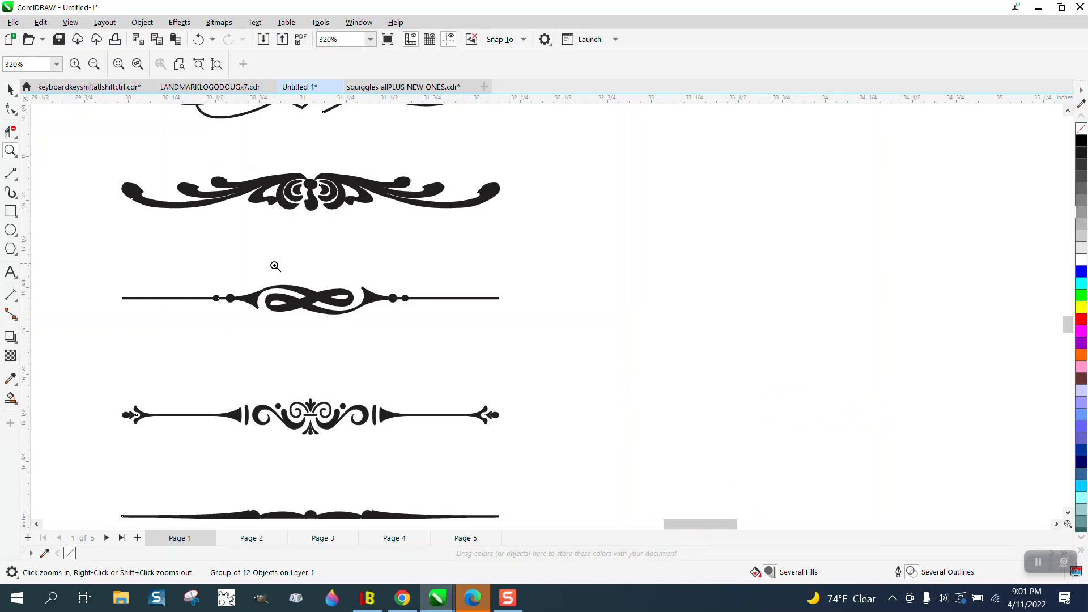
drag(274, 266, 401, 339)
scroll(376, 244, down, 4)
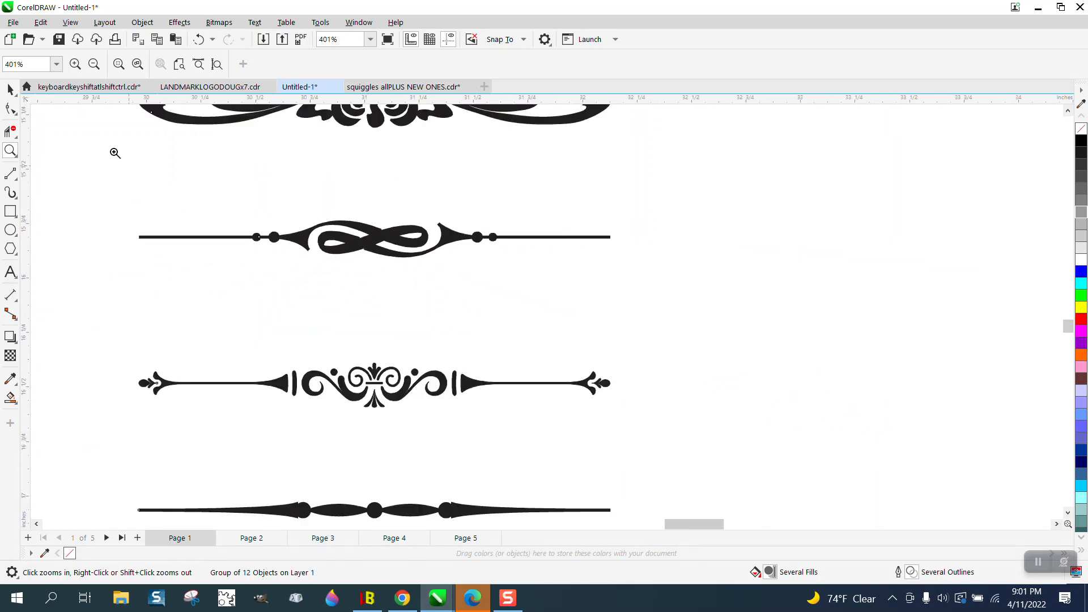
key(space)
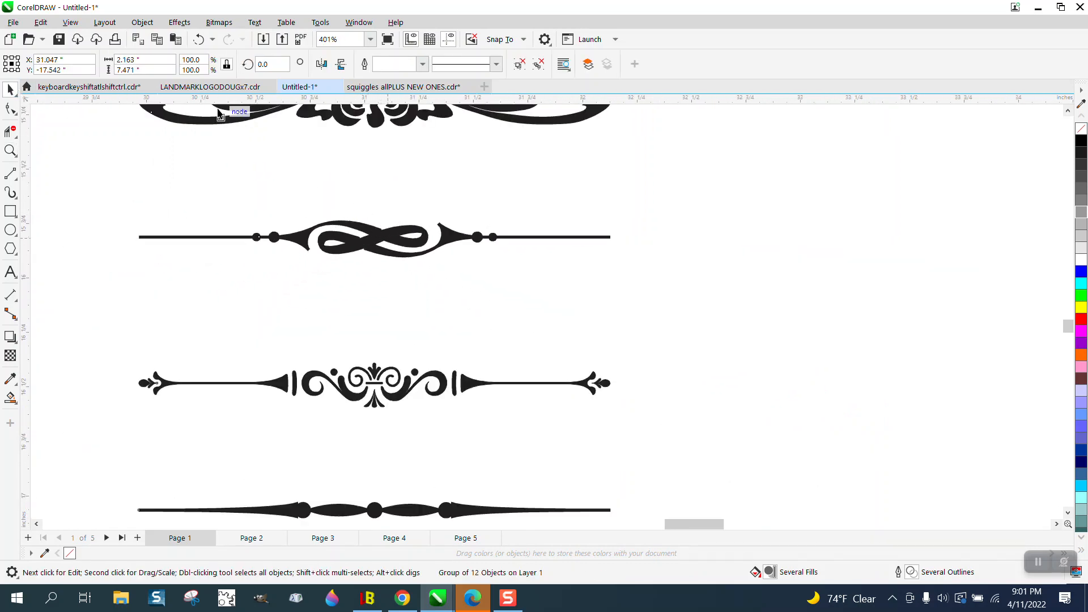
click(143, 22)
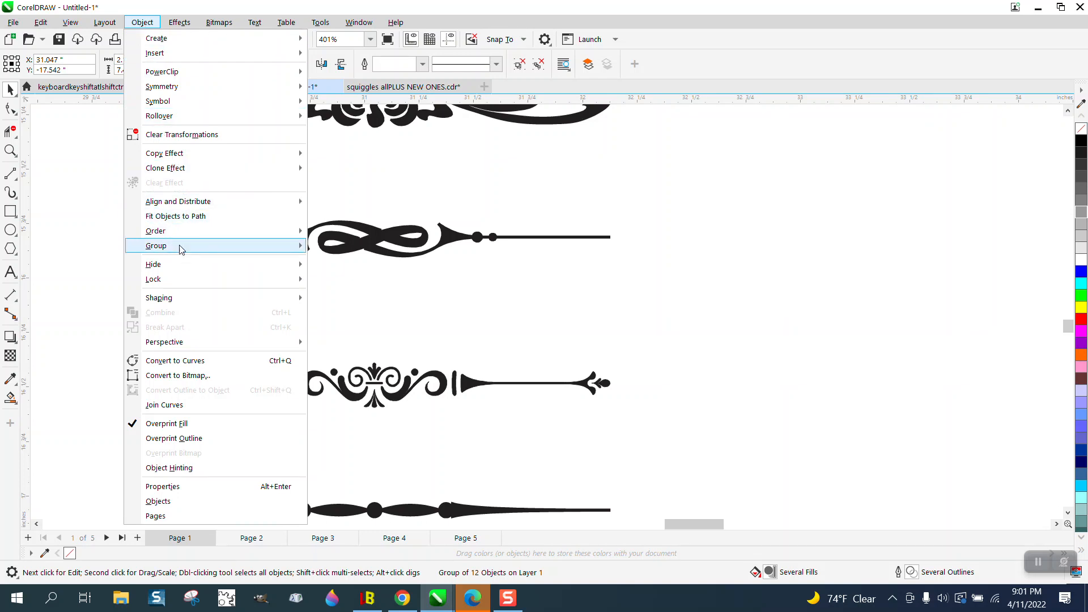
mouse_move(181, 249)
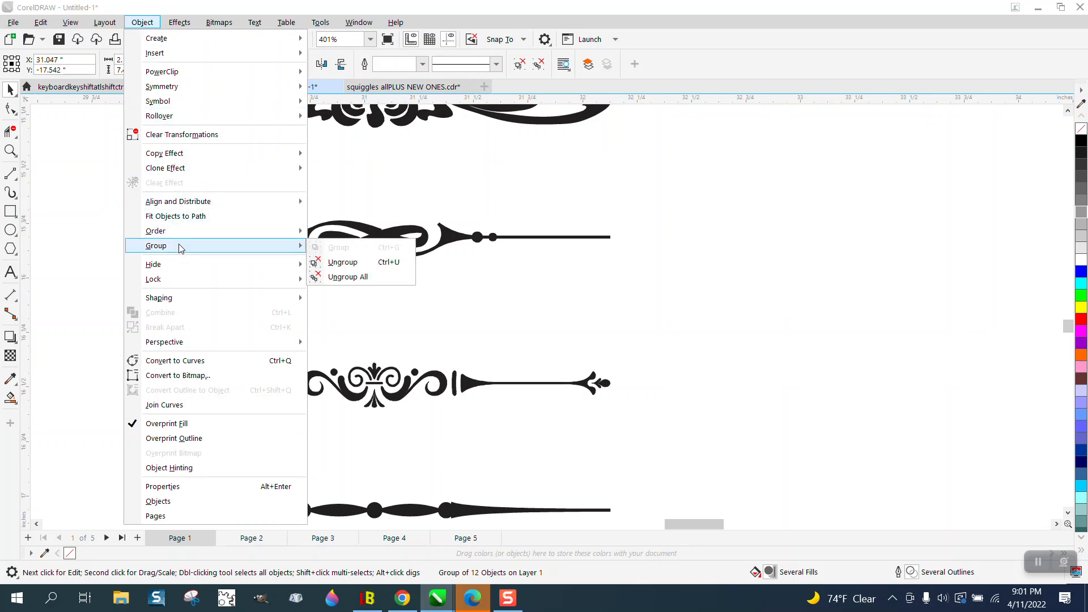
click(354, 262)
Copy the black knot divider and paste it into the squiggles allPLUS NEW ONES.cdr document.
click(368, 229)
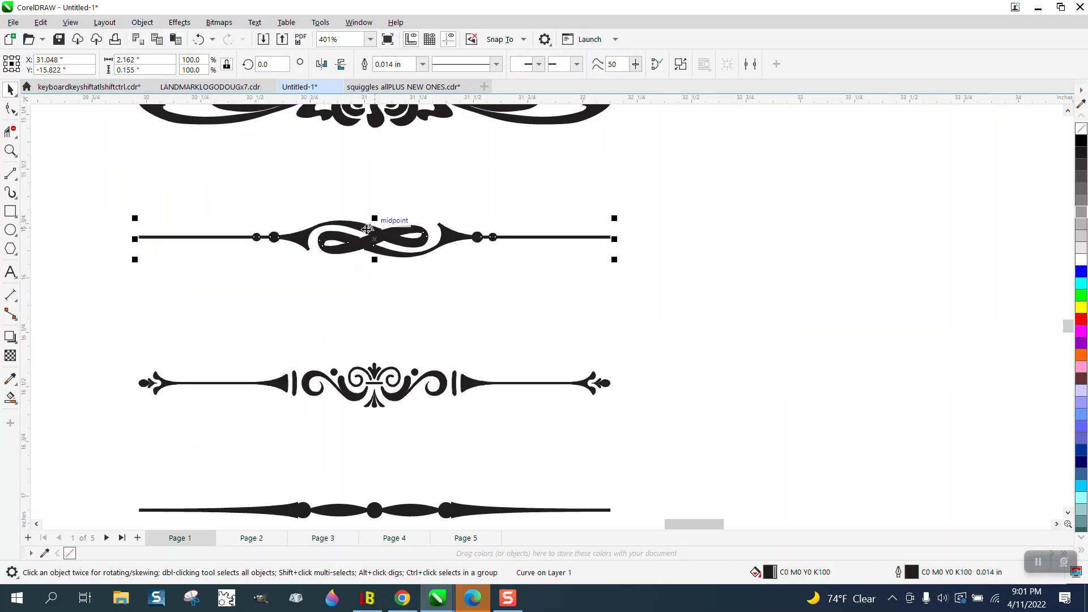
drag(651, 311, 652, 310)
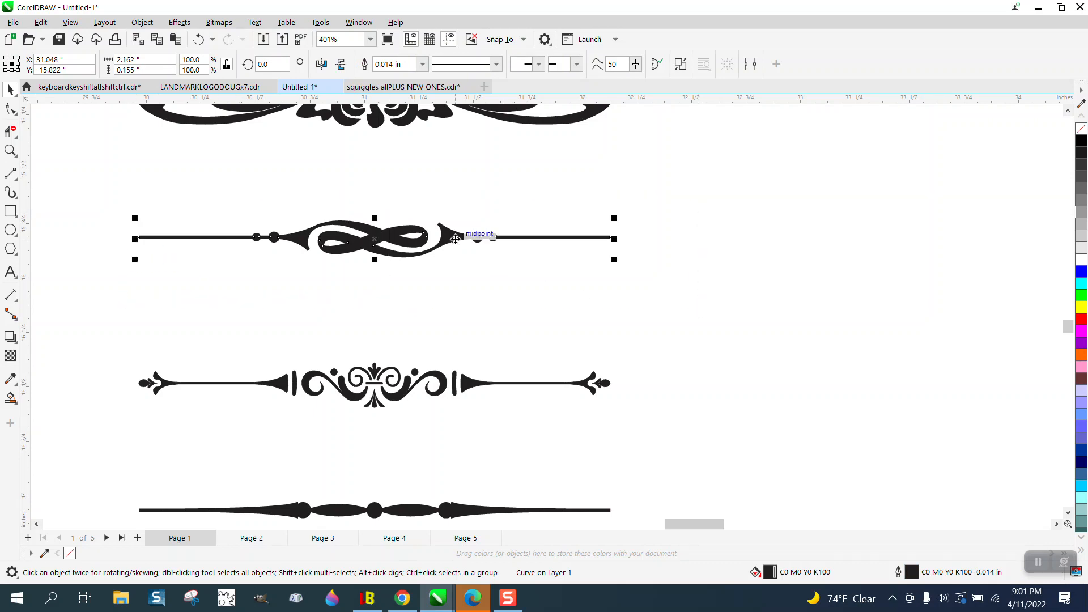
right_click(457, 236)
click(495, 271)
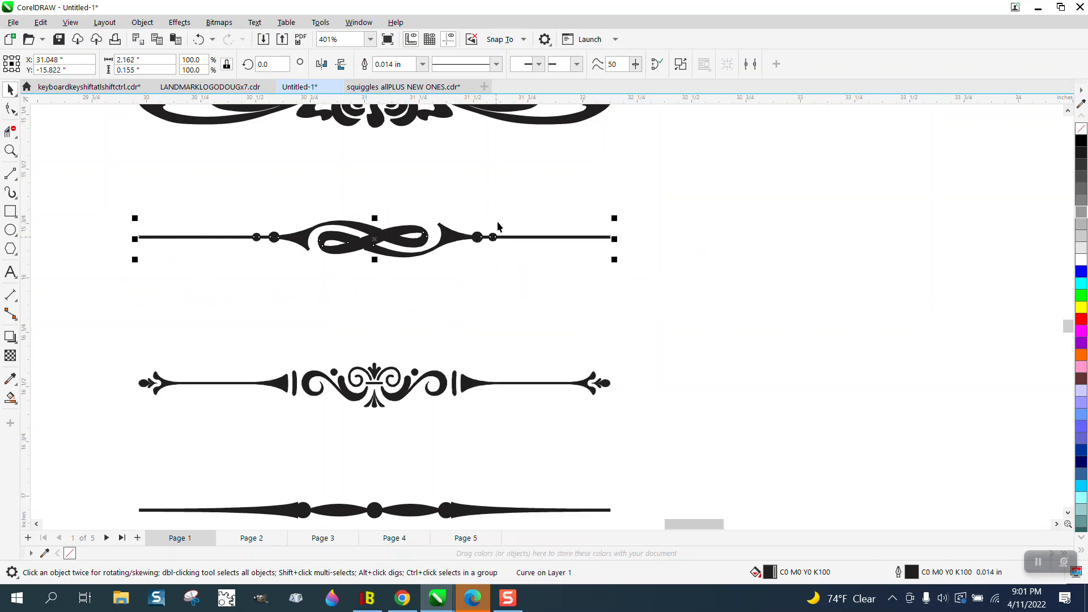
click(419, 87)
right_click(620, 322)
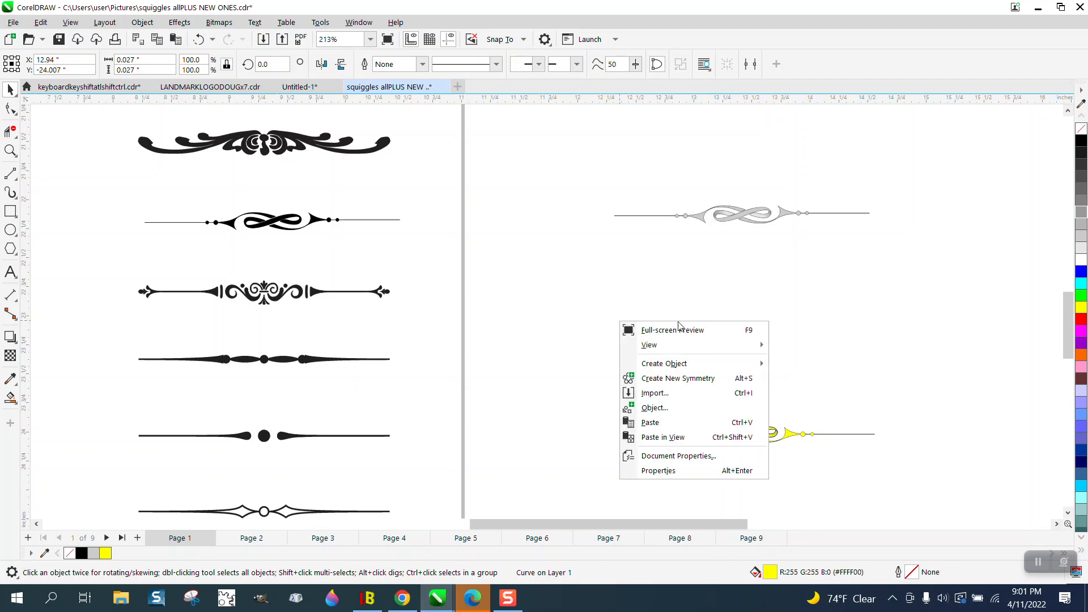
click(650, 423)
Move the pasted knot divider to just below the yellow knot divider beside the page.
scroll(507, 321, down, 2)
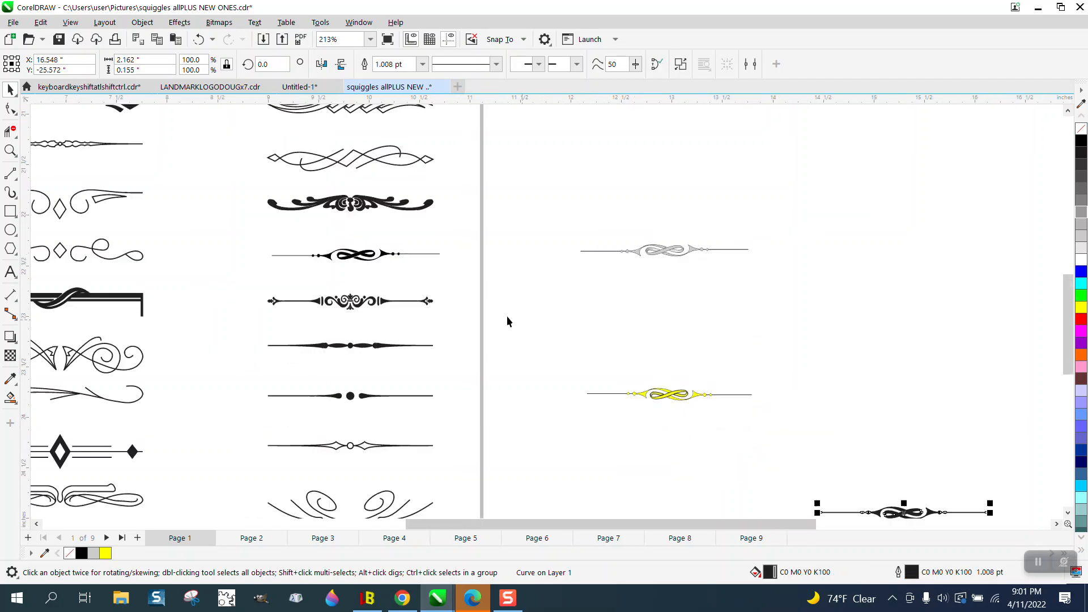
scroll(507, 321, down, 1)
drag(808, 465, 633, 389)
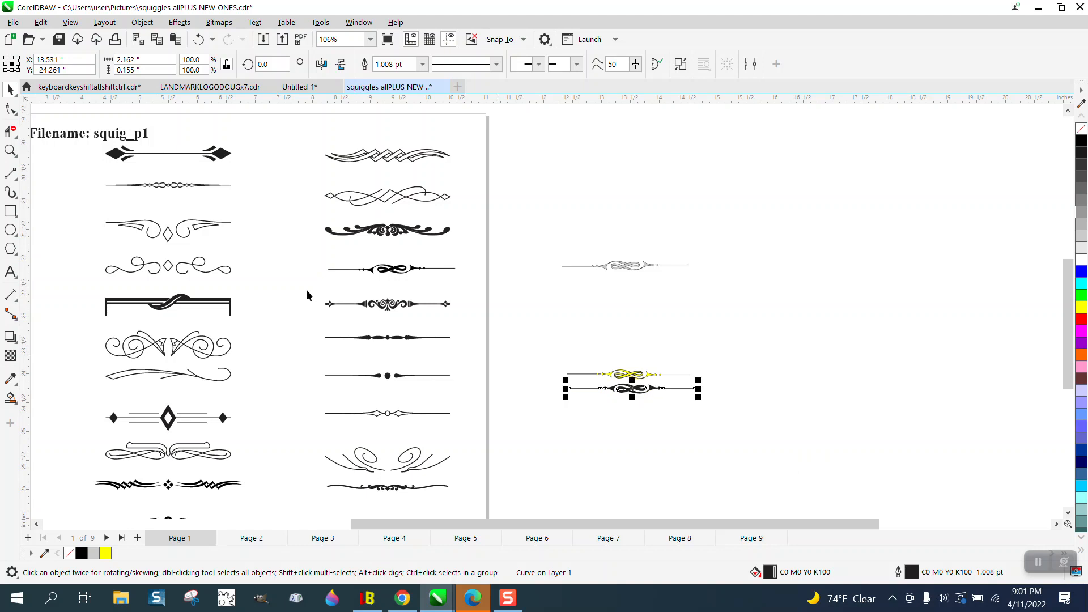
Set the pasted knot divider's outline width to Hairline and remove its fill.
click(12, 153)
drag(695, 414, 694, 412)
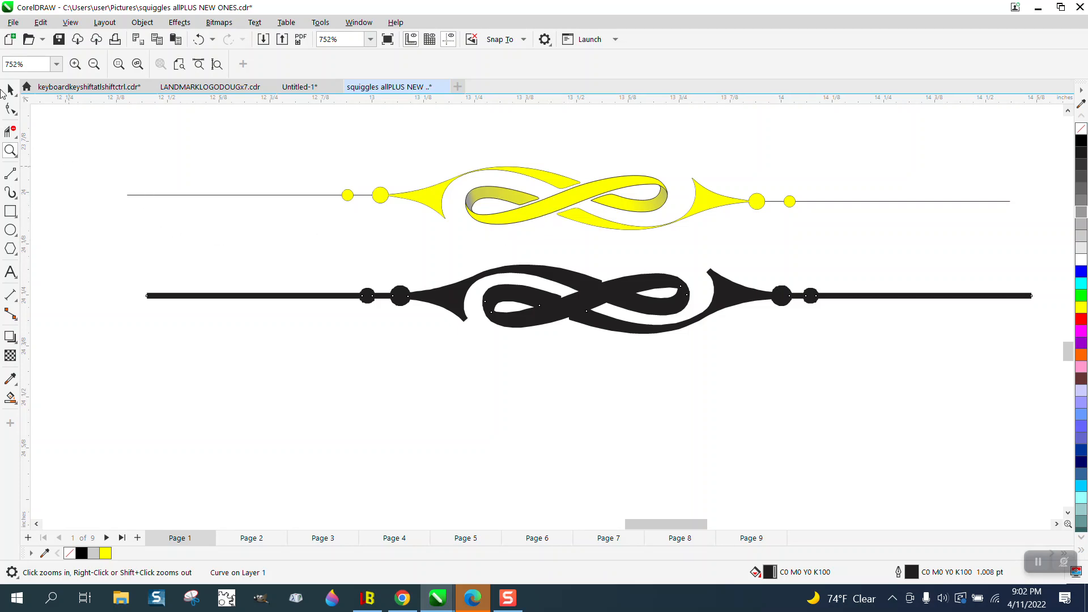
key(space)
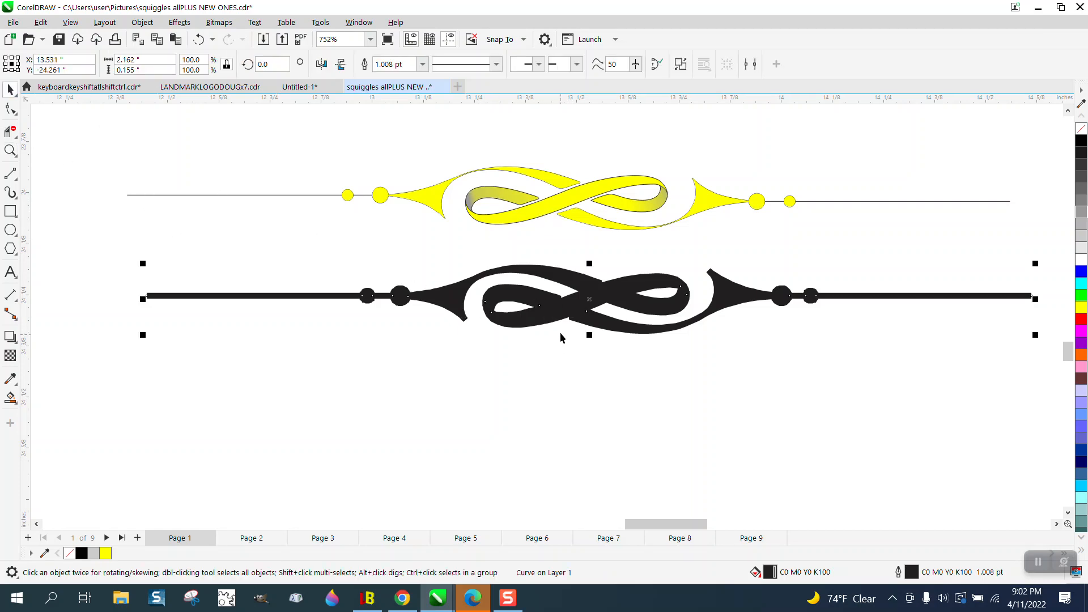
click(421, 64)
click(395, 90)
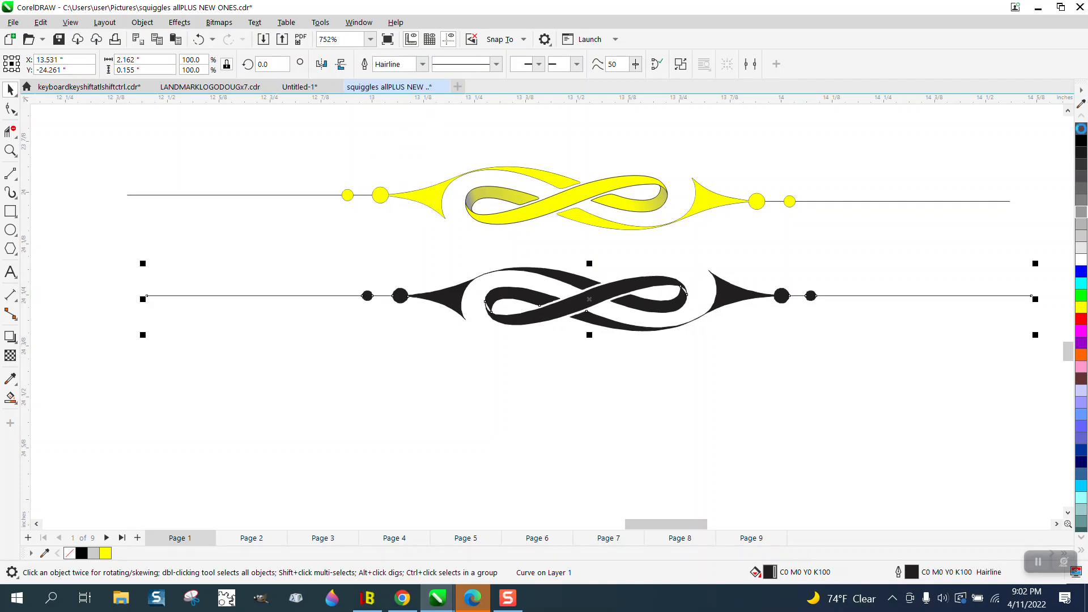
click(1081, 129)
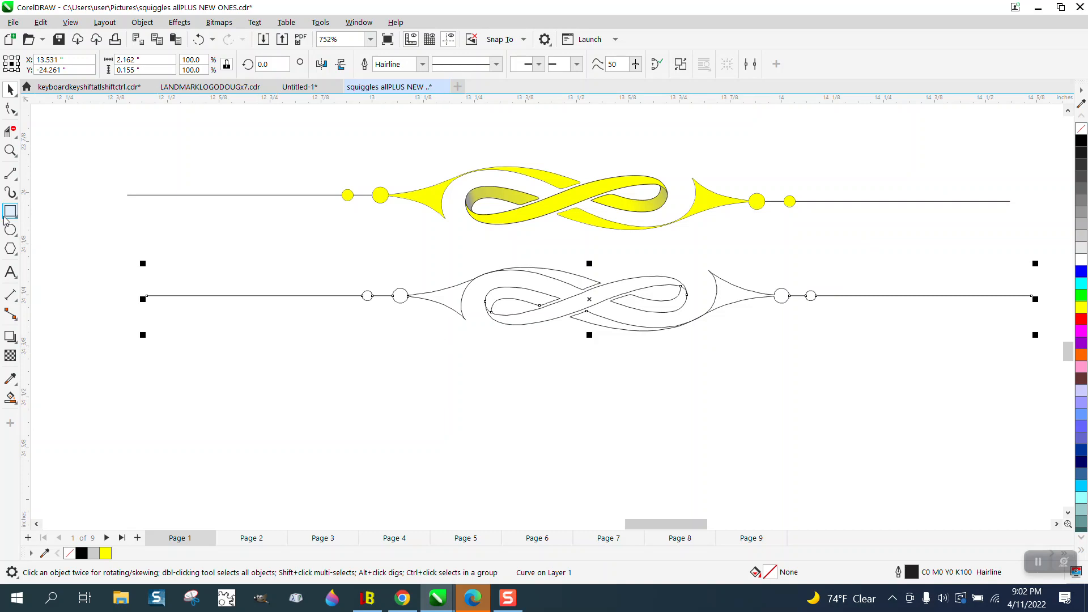
Inspect the unfilled knot's overlapping outlines up close and display its nodes with the Shape tool.
click(10, 150)
drag(624, 334, 654, 340)
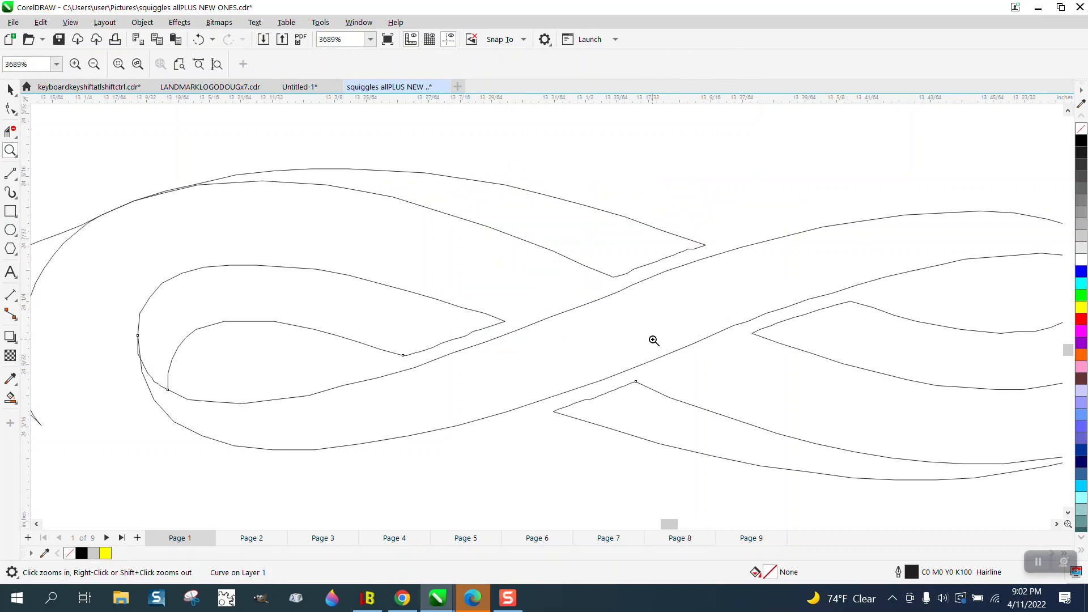
drag(104, 306, 255, 416)
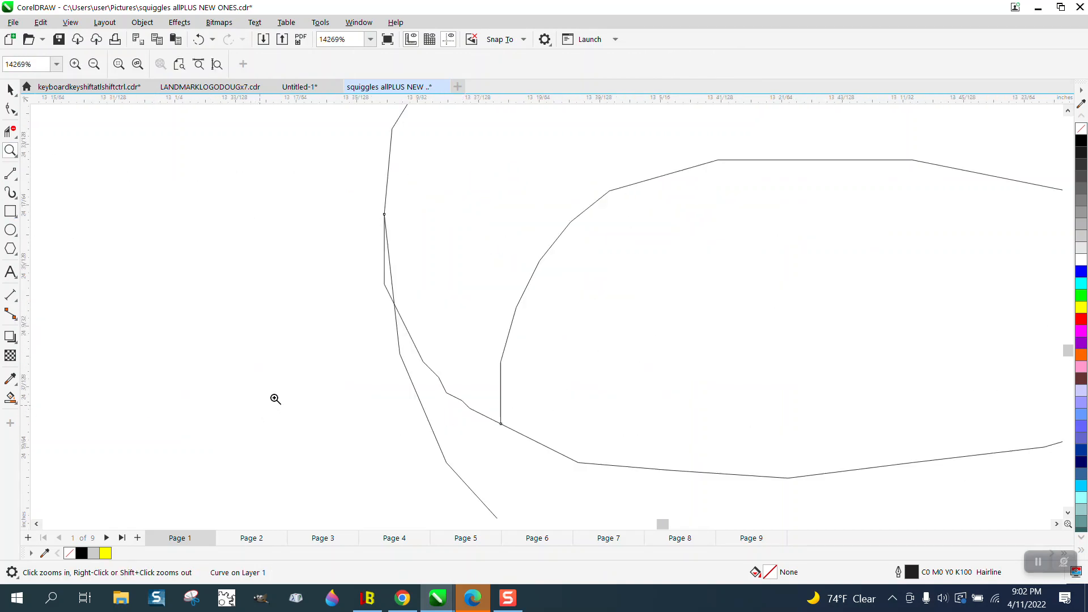
scroll(307, 342, down, 3)
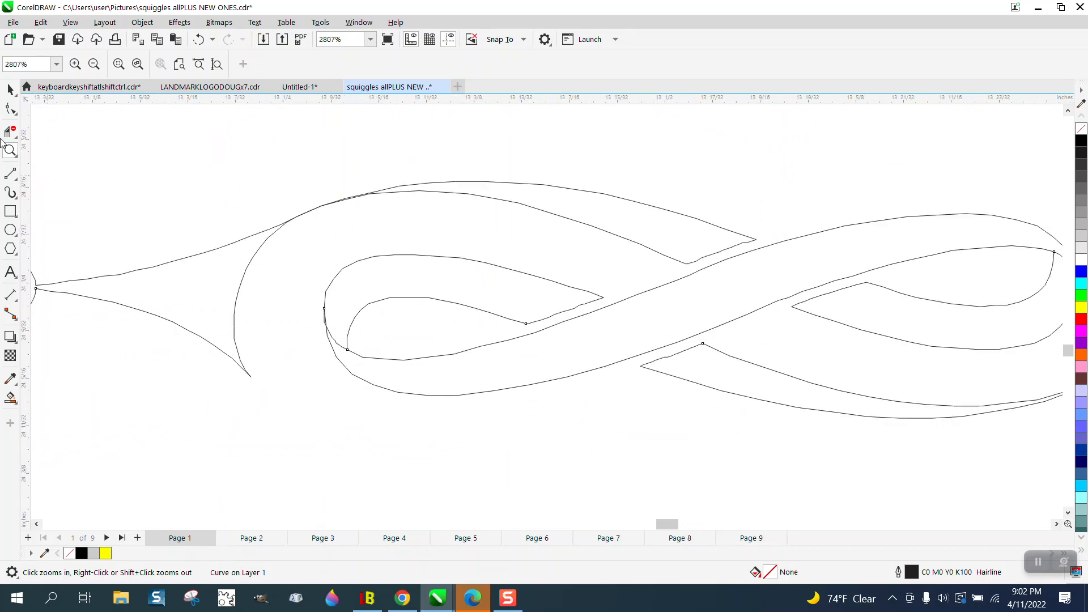
click(11, 107)
scroll(302, 229, down, 3)
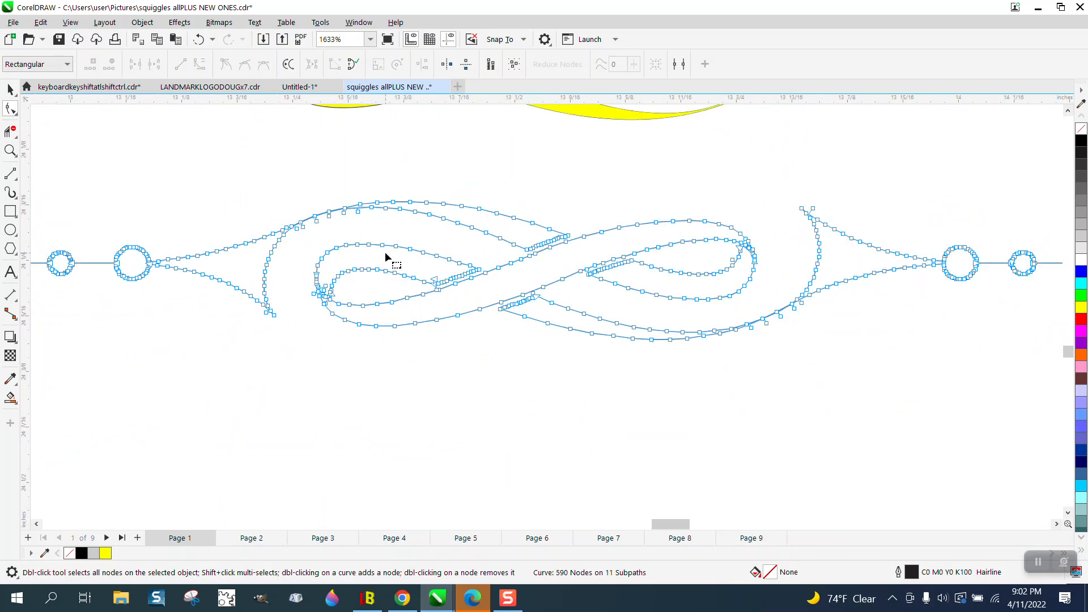
Break the hairline knot divider's combined curve apart into separate objects and deselect them.
scroll(320, 258, down, 2)
click(11, 89)
click(221, 220)
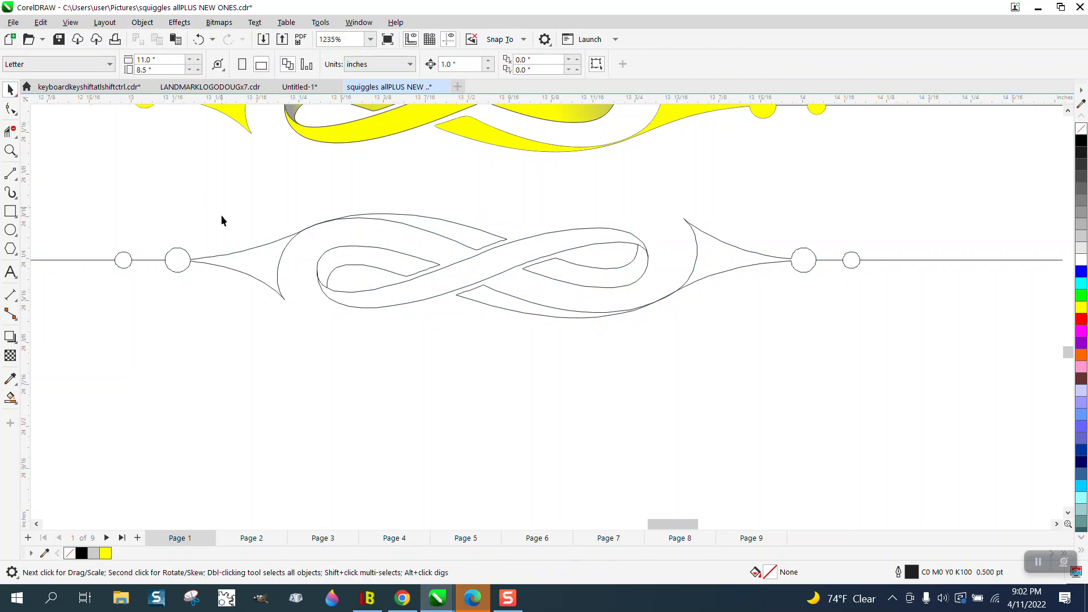
click(282, 248)
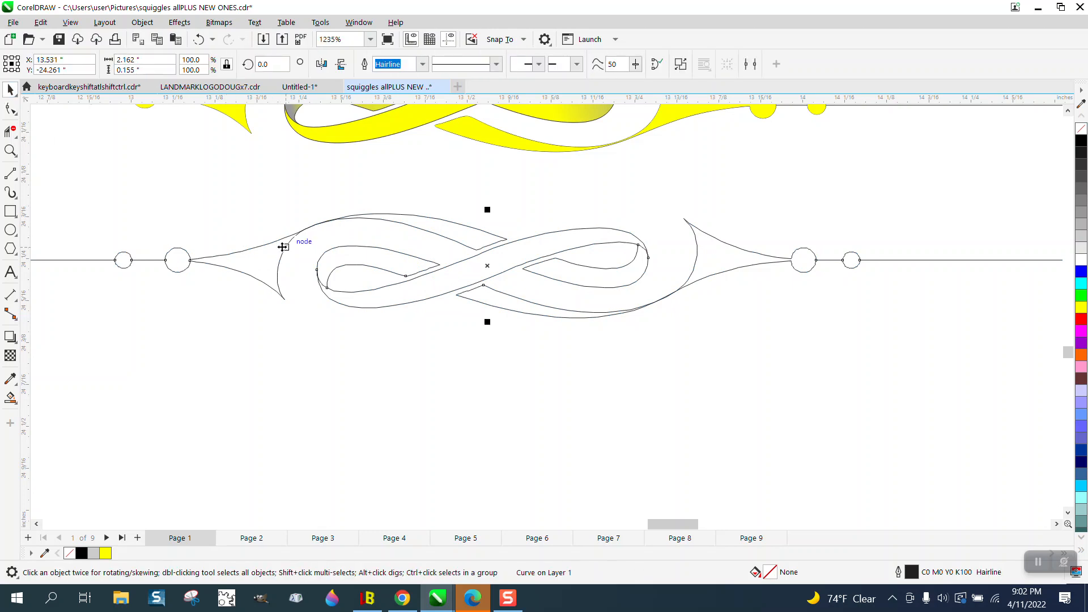
click(142, 22)
click(227, 323)
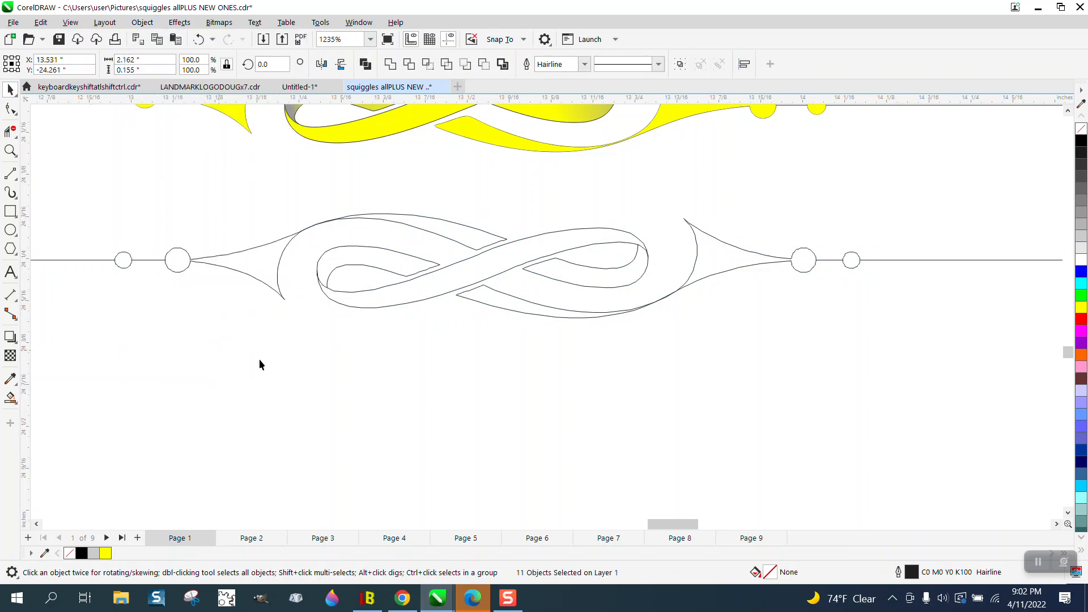
click(260, 361)
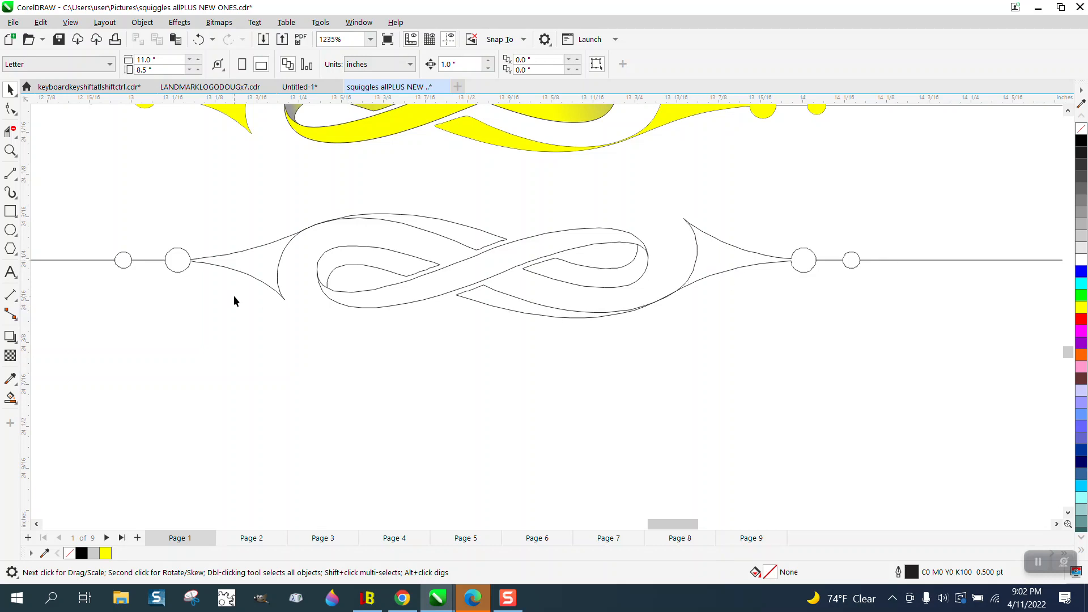
Delete the outline divider's lower-right flourish with its attached circle, the small outer circle and the straight line beyond it.
click(627, 311)
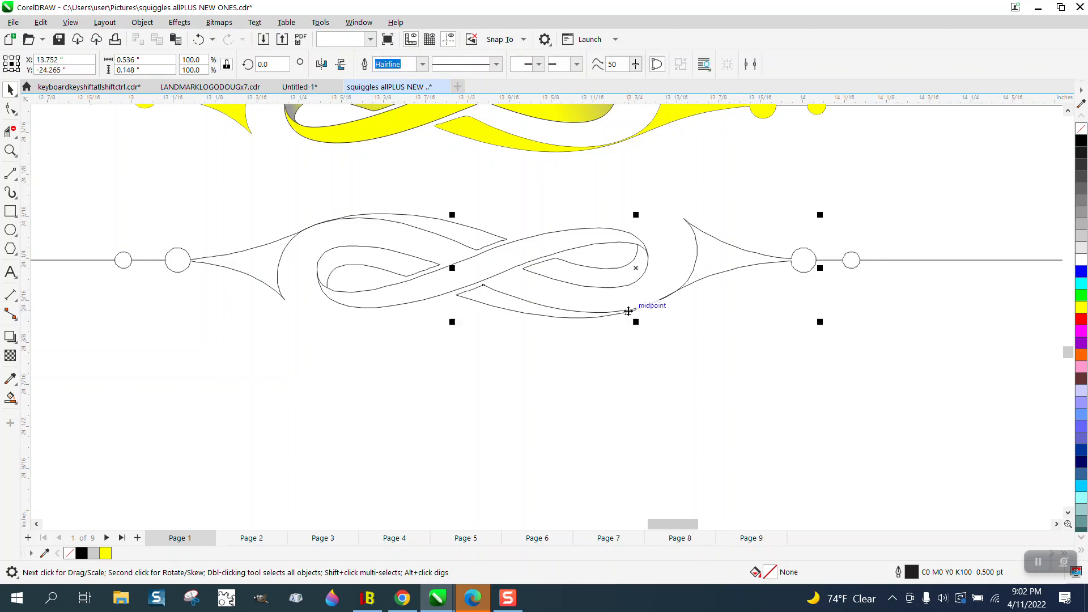
key(Delete)
click(844, 264)
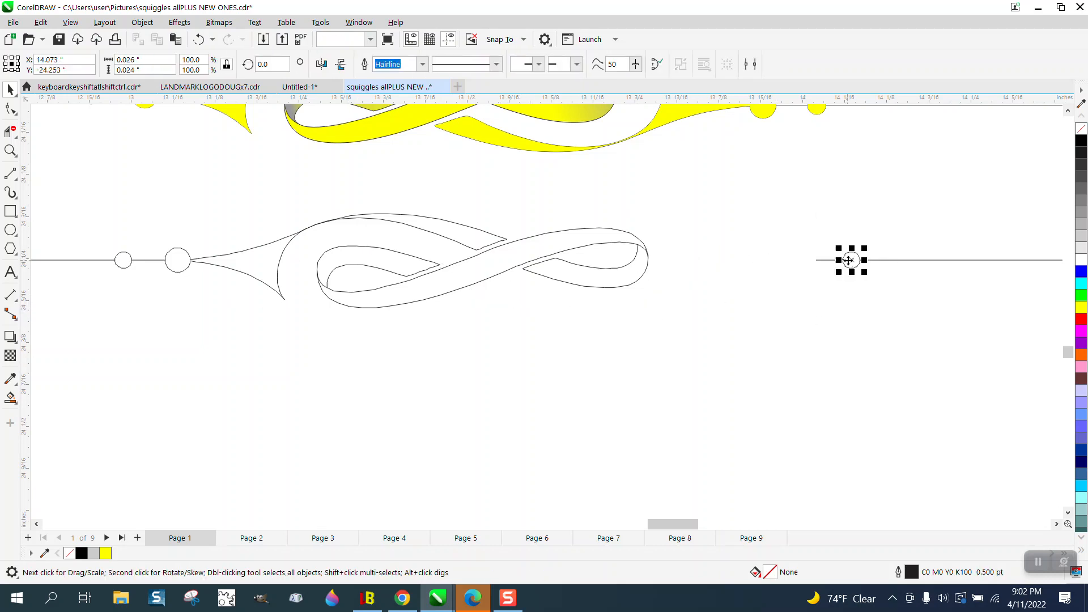
key(Delete)
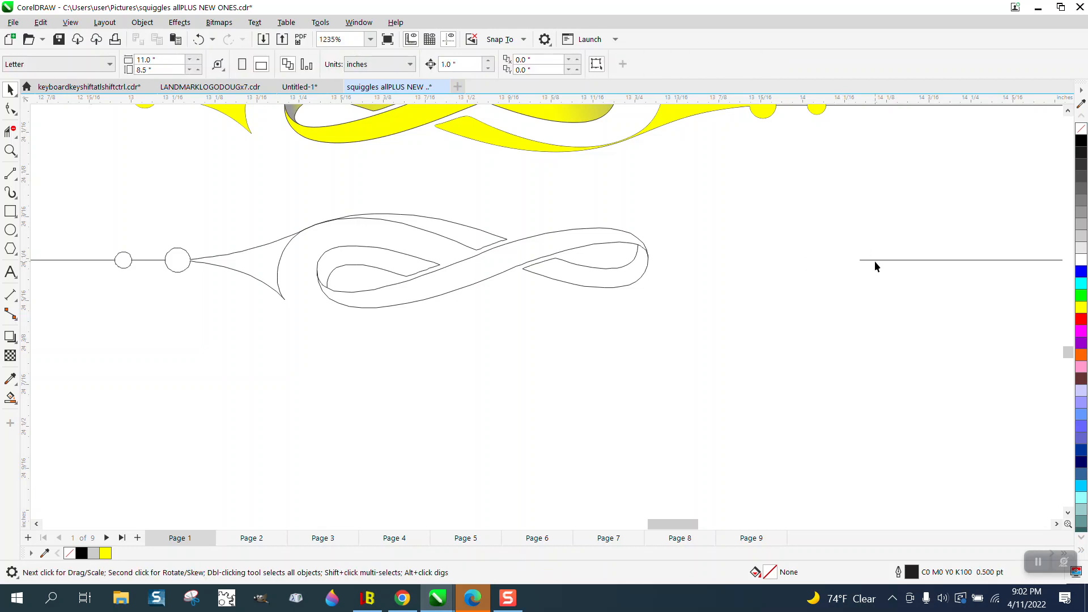
click(875, 261)
key(Delete)
scroll(803, 293, down, 2)
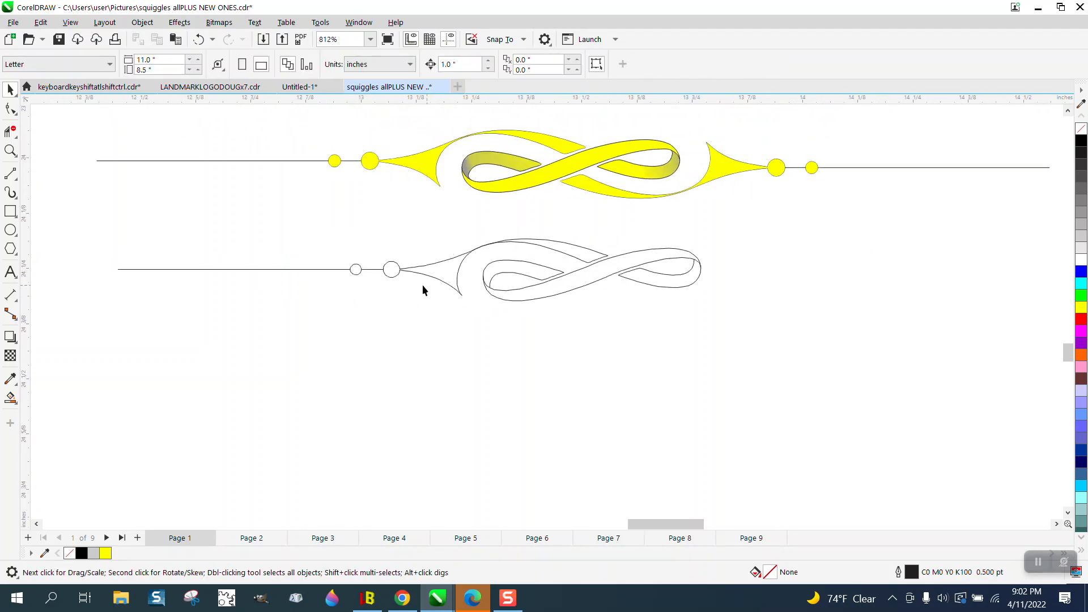
Move the inner edge's nodes slightly away from the outer edge where the upper-left flourish's lines overlap.
click(10, 151)
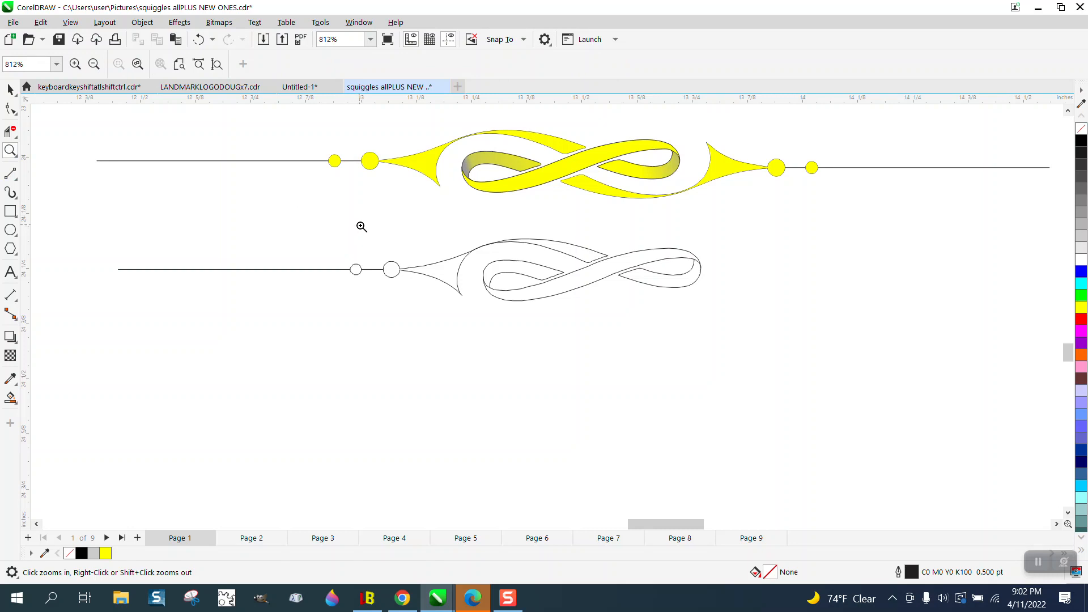
drag(421, 268, 762, 340)
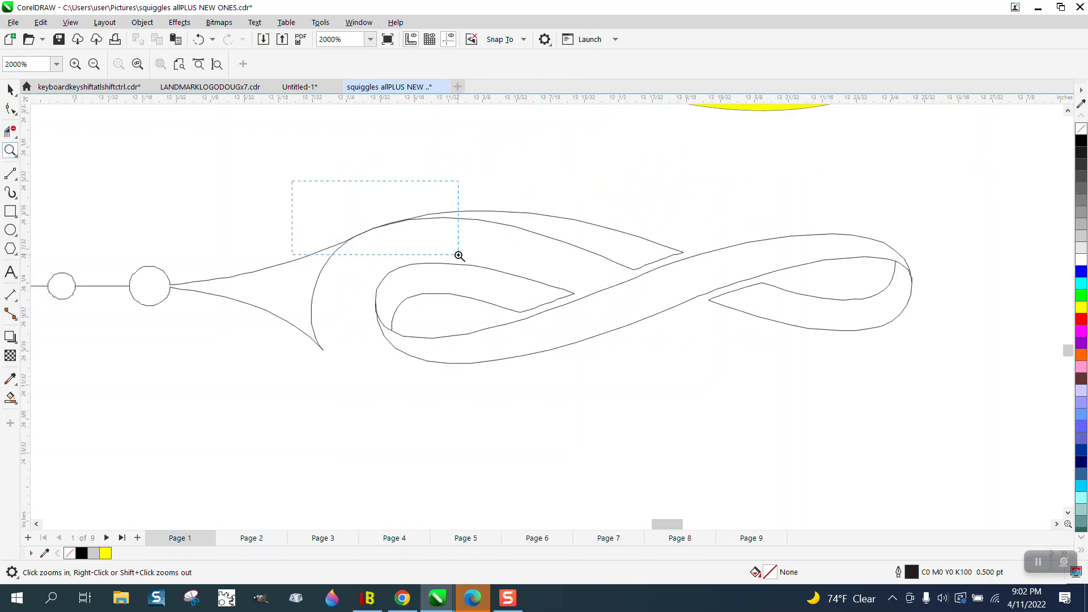
drag(459, 255, 459, 255)
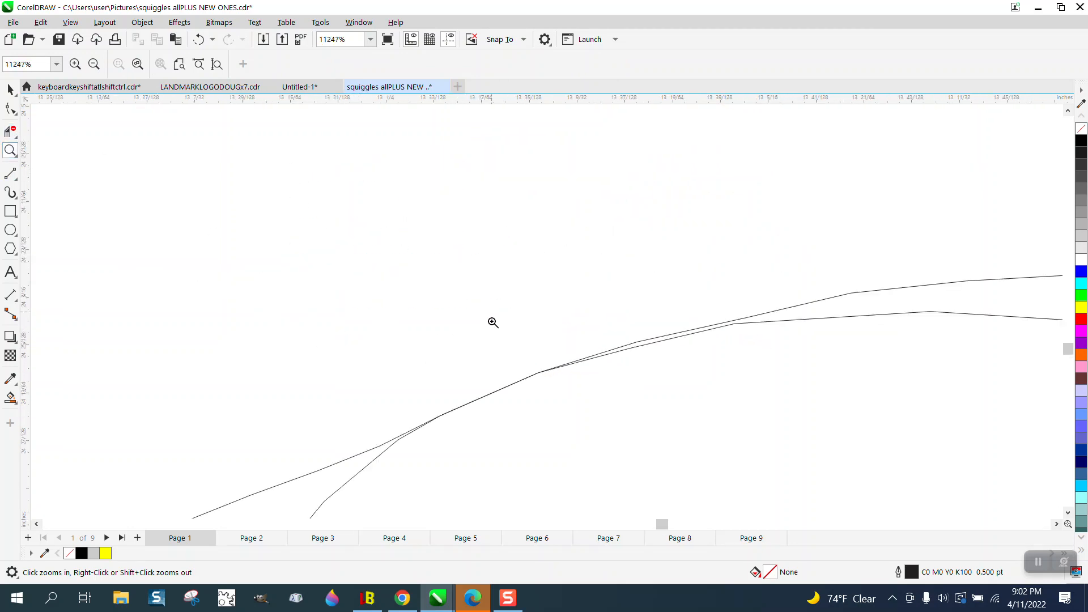
click(18, 114)
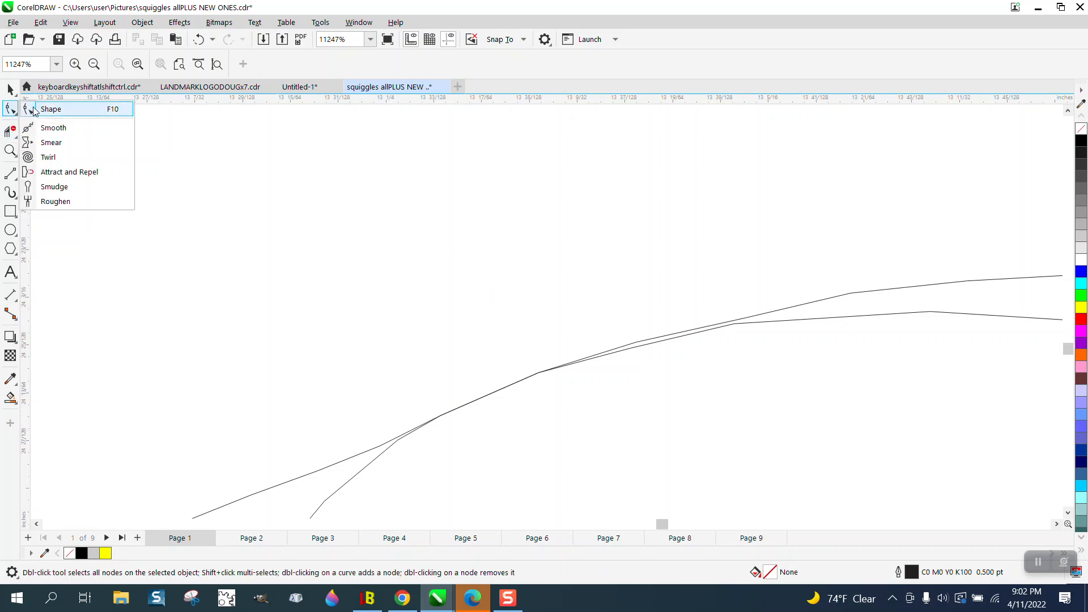
click(732, 325)
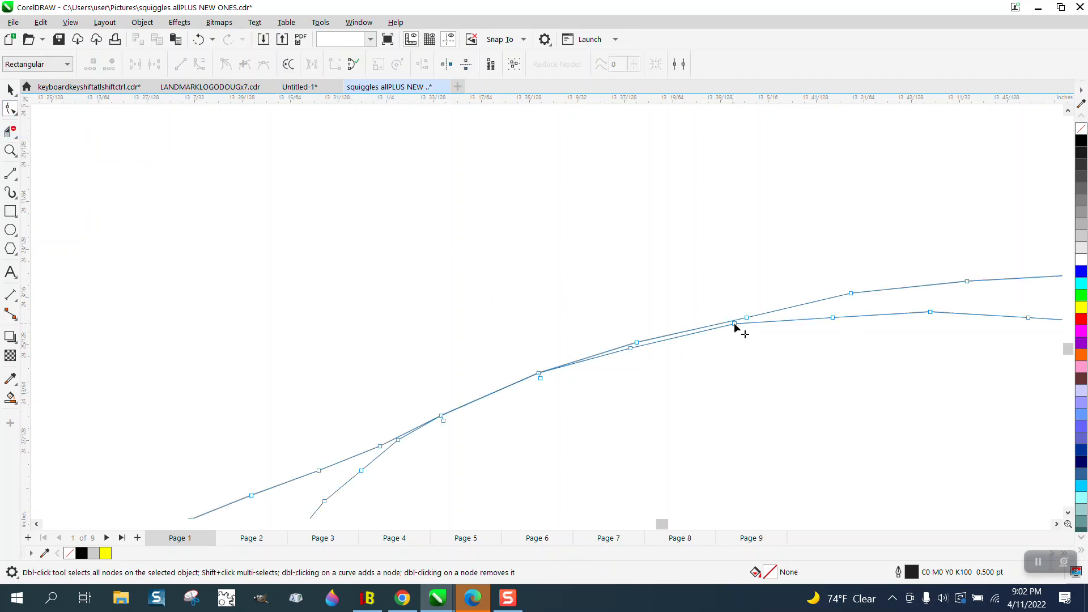
drag(541, 378, 542, 386)
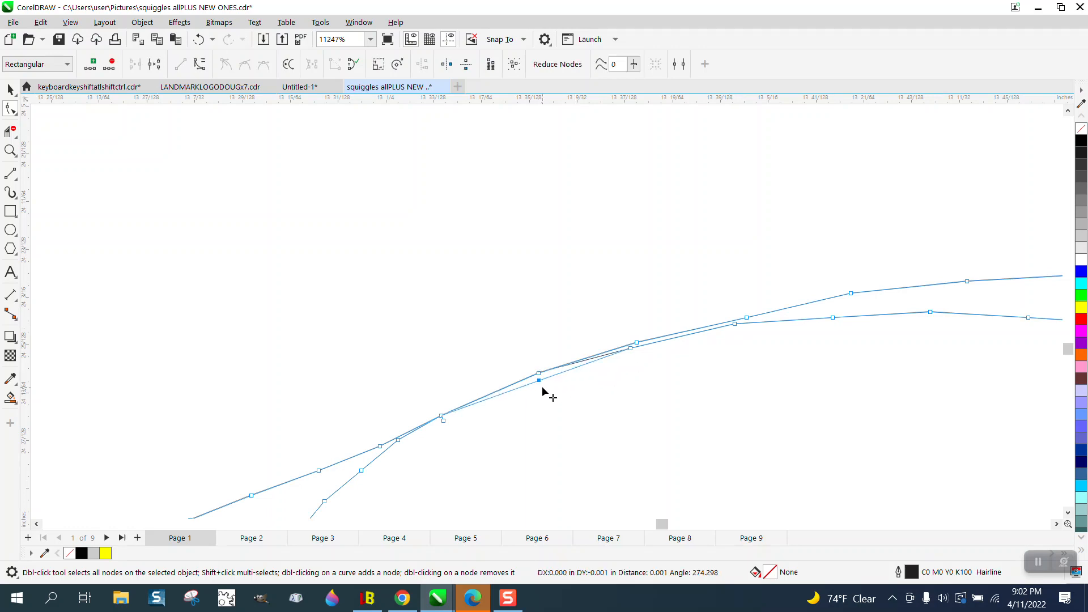
click(444, 422)
drag(445, 422, 401, 451)
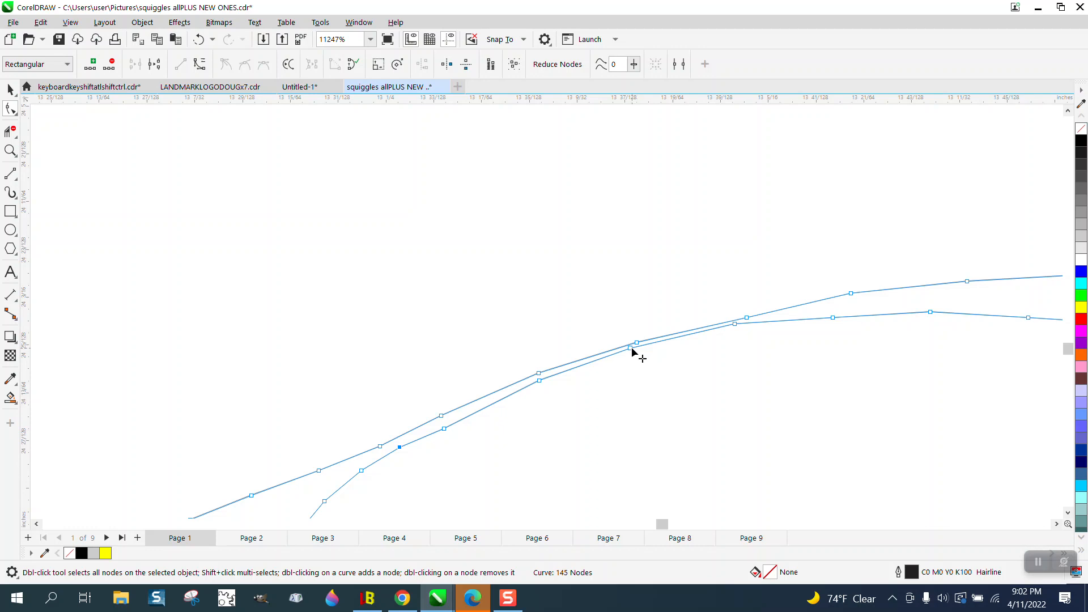
drag(632, 349, 633, 355)
drag(736, 324, 738, 331)
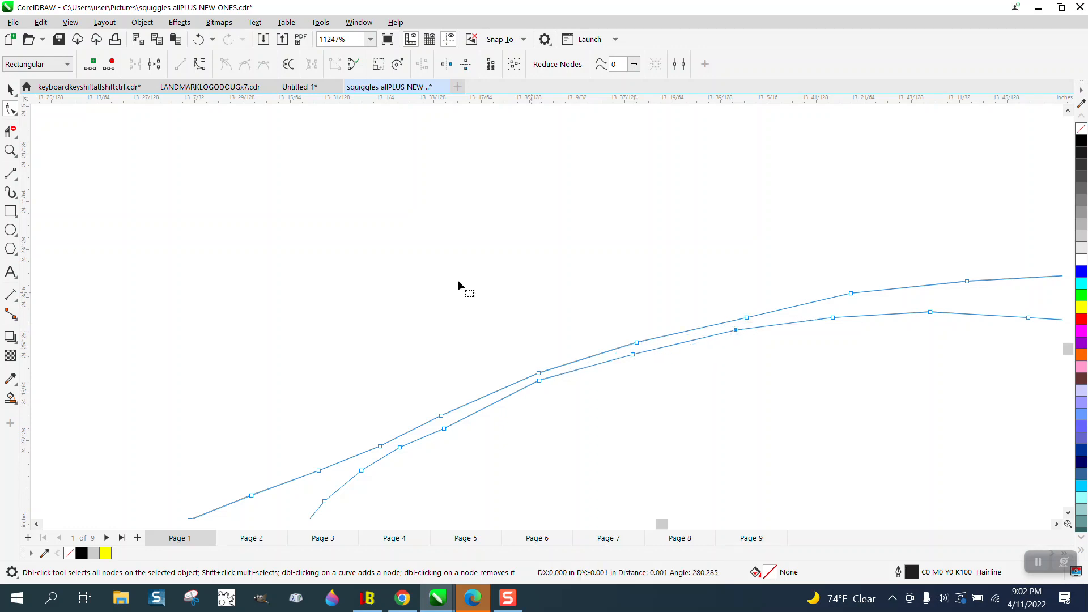
Smooth the jagged edges of the upper-left flourish with the Smooth tool.
scroll(361, 258, down, 2)
scroll(360, 256, down, 2)
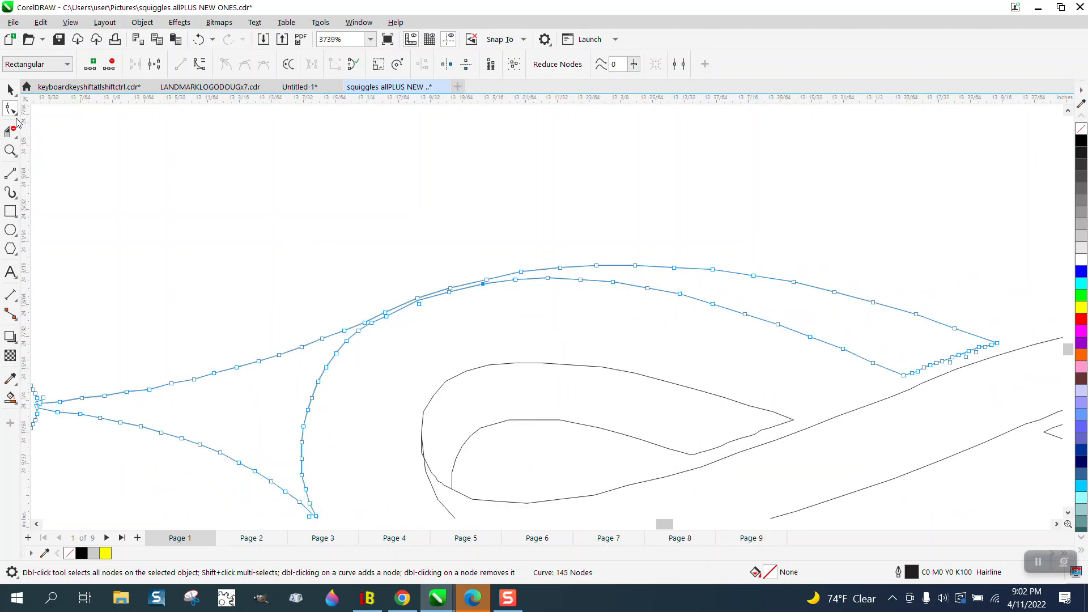
click(15, 113)
click(46, 115)
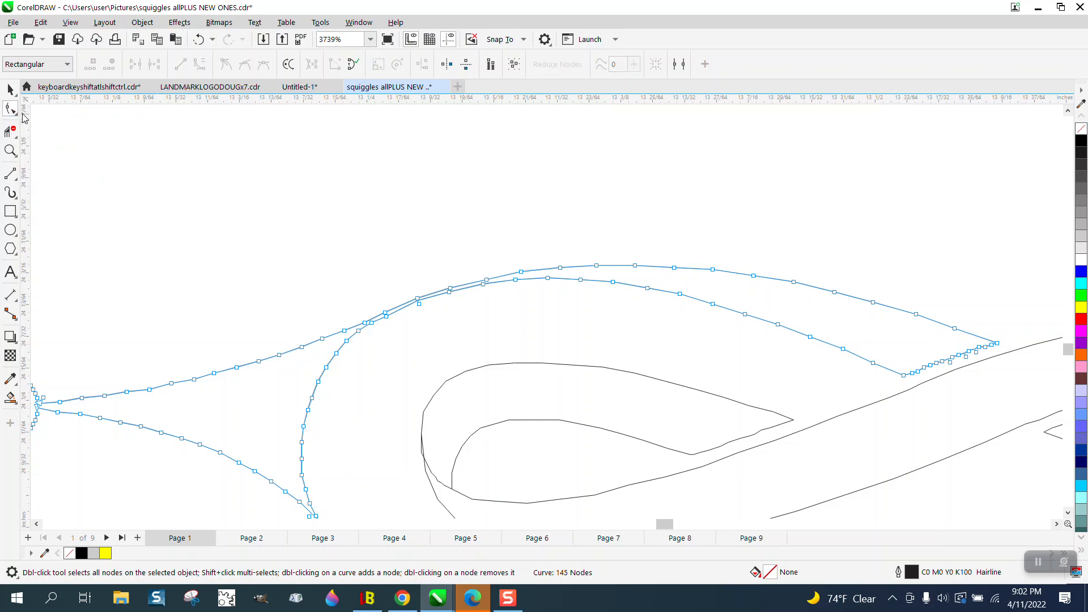
click(24, 116)
click(59, 124)
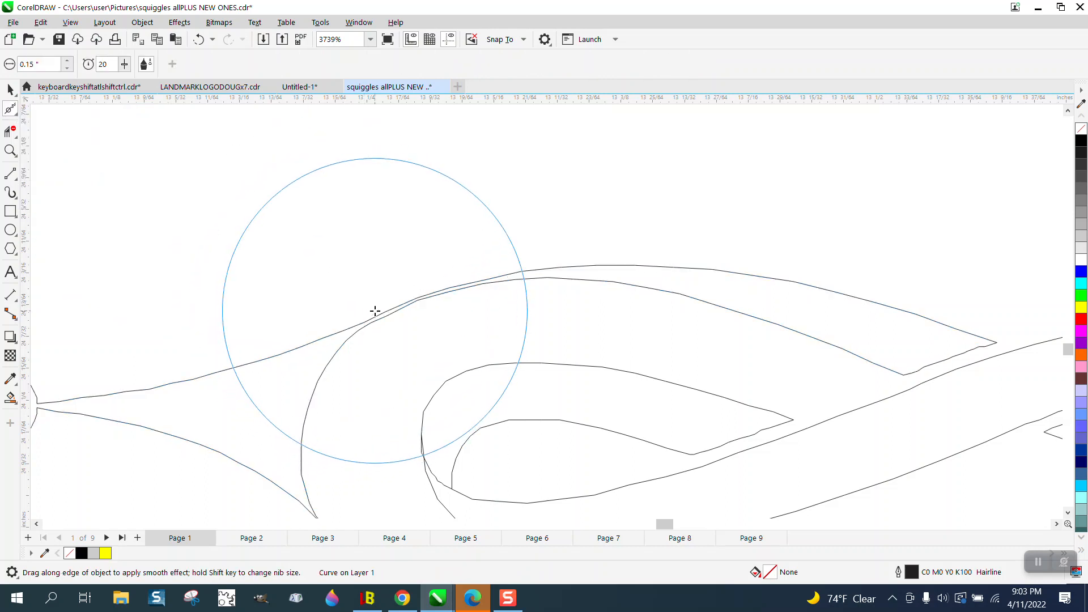
mouse_move(375, 311)
mouse_down()
mouse_move(442, 295)
mouse_move(662, 296)
mouse_move(855, 330)
mouse_up()
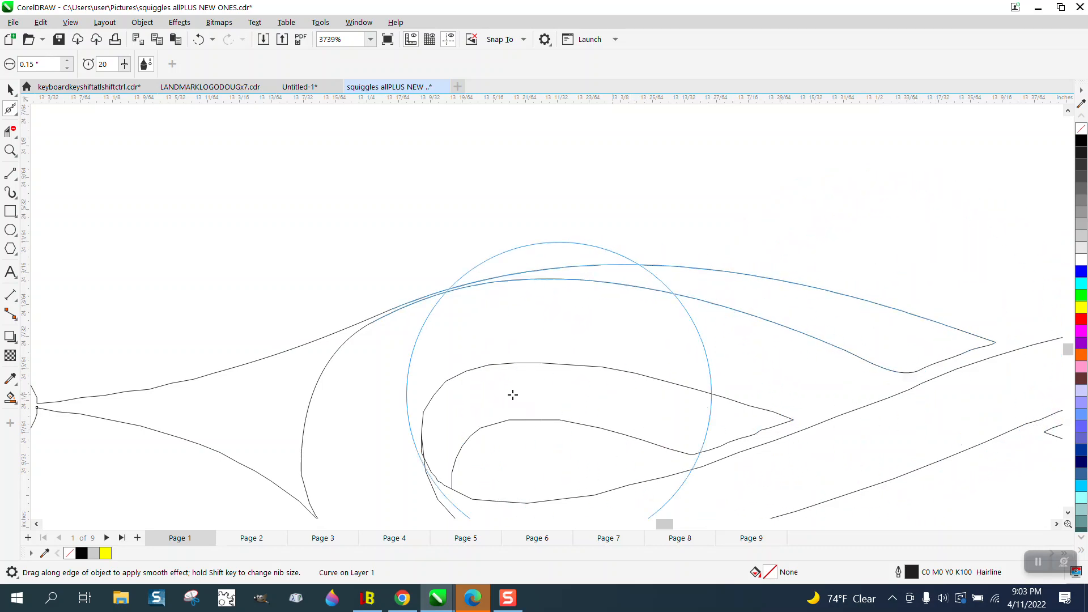
Smooth the edges of the infinity-shaped knot along both loops and the central crossing.
mouse_move(419, 430)
mouse_down()
mouse_move(438, 406)
mouse_move(415, 429)
mouse_move(427, 404)
mouse_move(455, 378)
mouse_move(412, 419)
mouse_move(429, 407)
mouse_move(419, 443)
mouse_move(415, 426)
mouse_move(487, 388)
mouse_move(362, 386)
mouse_move(442, 380)
mouse_up()
scroll(442, 381, down, 1)
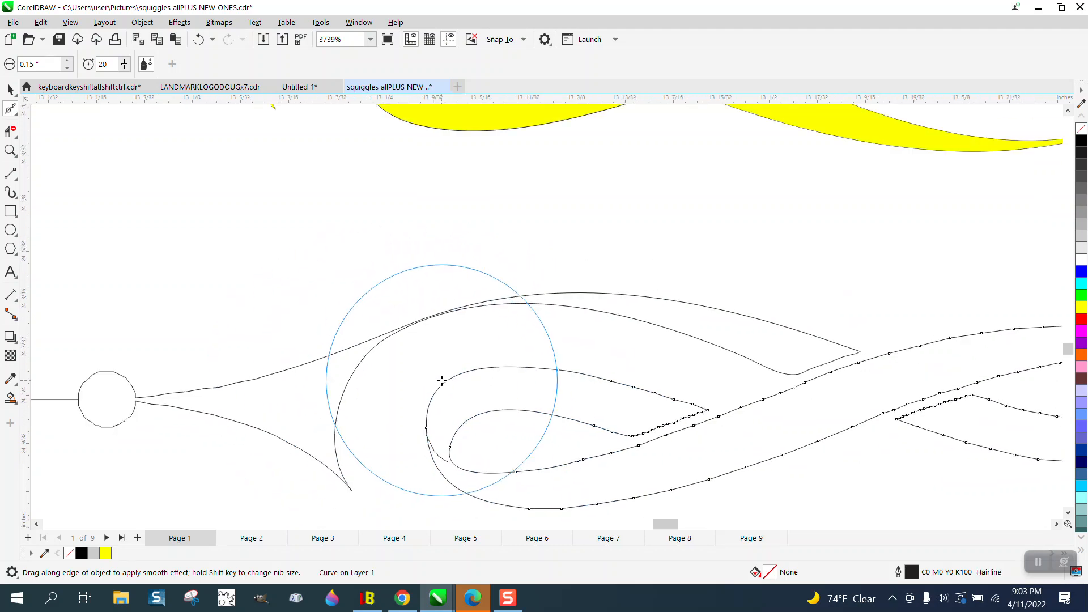
scroll(442, 381, down, 1)
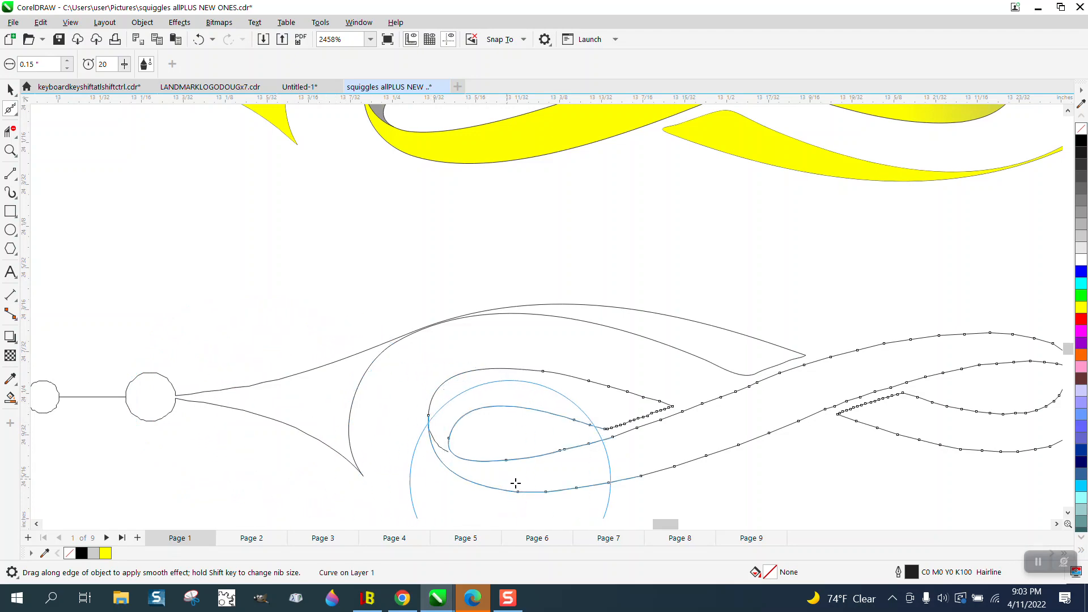
mouse_move(516, 483)
mouse_down()
mouse_move(659, 479)
mouse_move(616, 474)
mouse_move(615, 462)
mouse_move(700, 414)
mouse_move(818, 383)
mouse_up()
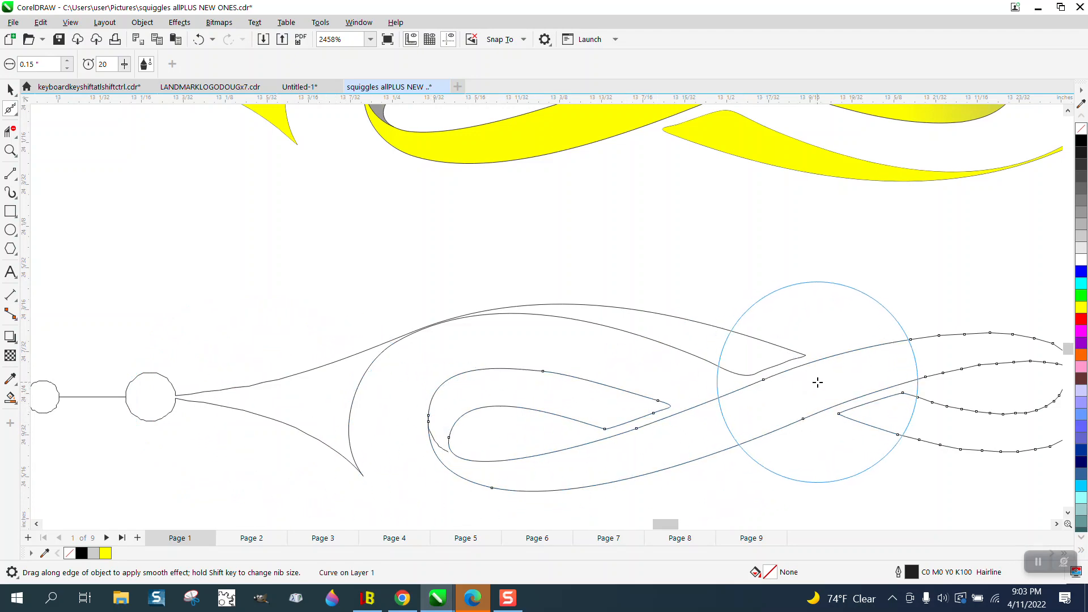
scroll(918, 427, down, 1)
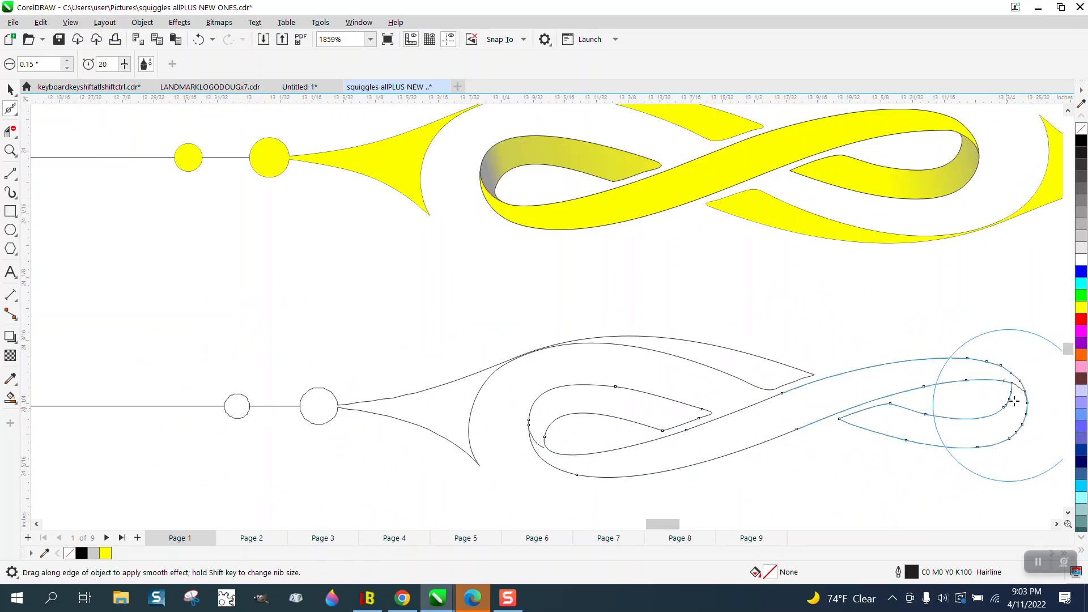
mouse_move(1015, 401)
mouse_down()
mouse_move(984, 366)
mouse_move(1021, 400)
mouse_move(1017, 430)
mouse_move(972, 447)
mouse_up()
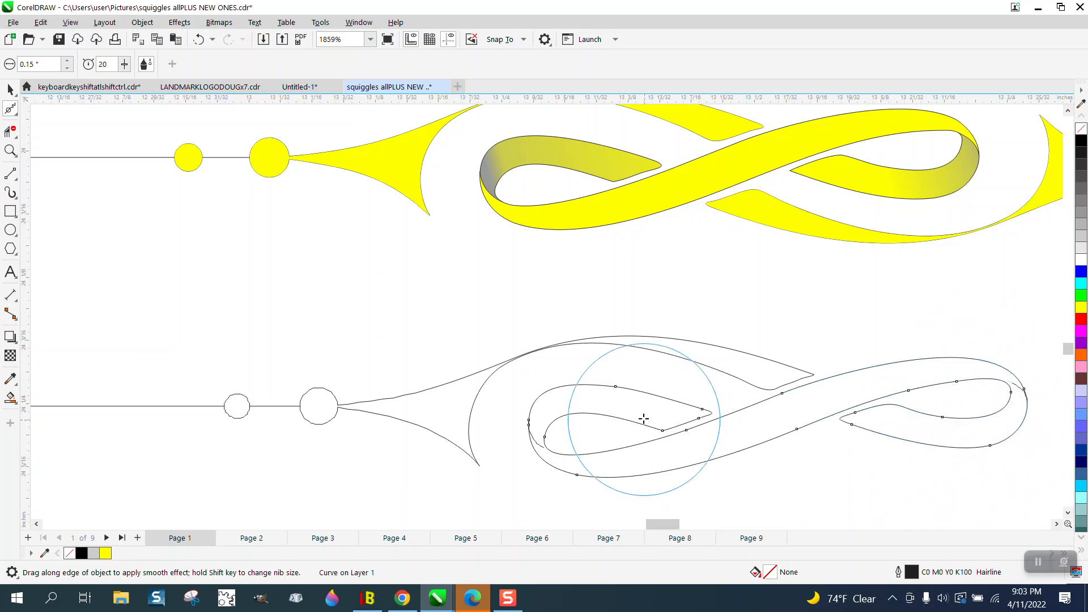
mouse_move(644, 418)
mouse_down()
mouse_move(554, 410)
mouse_move(551, 444)
mouse_move(733, 430)
mouse_move(565, 386)
mouse_up()
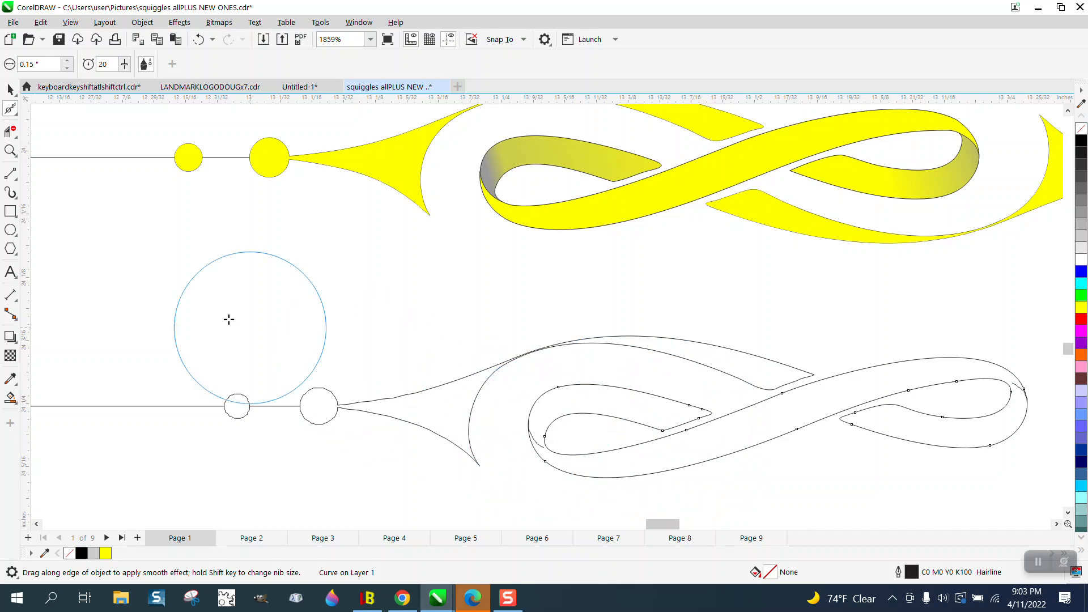
Delete the jagged short fold line between the inner and outer edges of the knot's left loop.
click(10, 151)
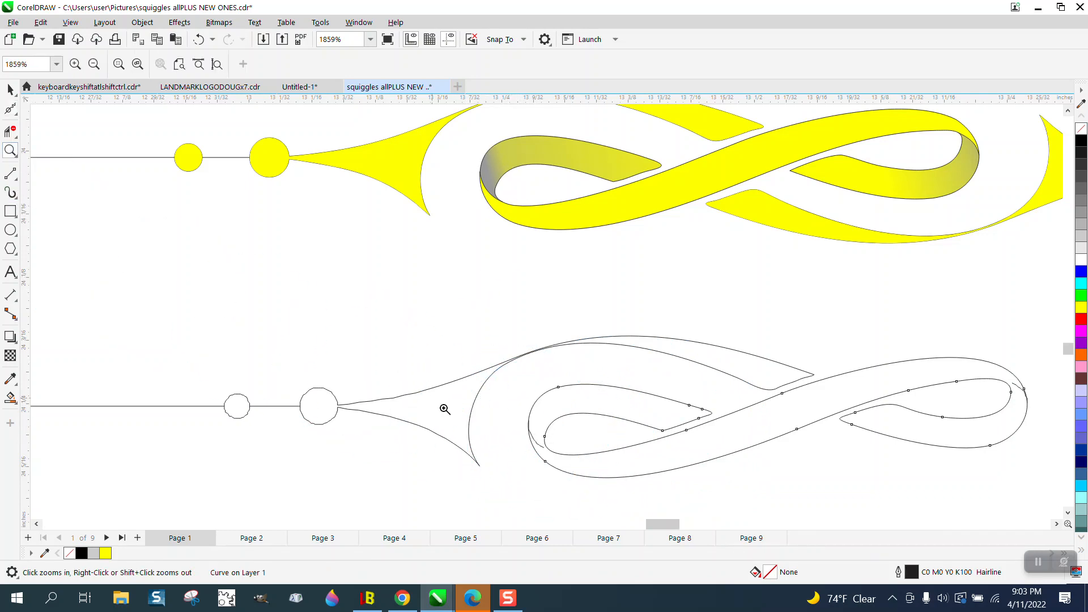
drag(517, 440, 658, 501)
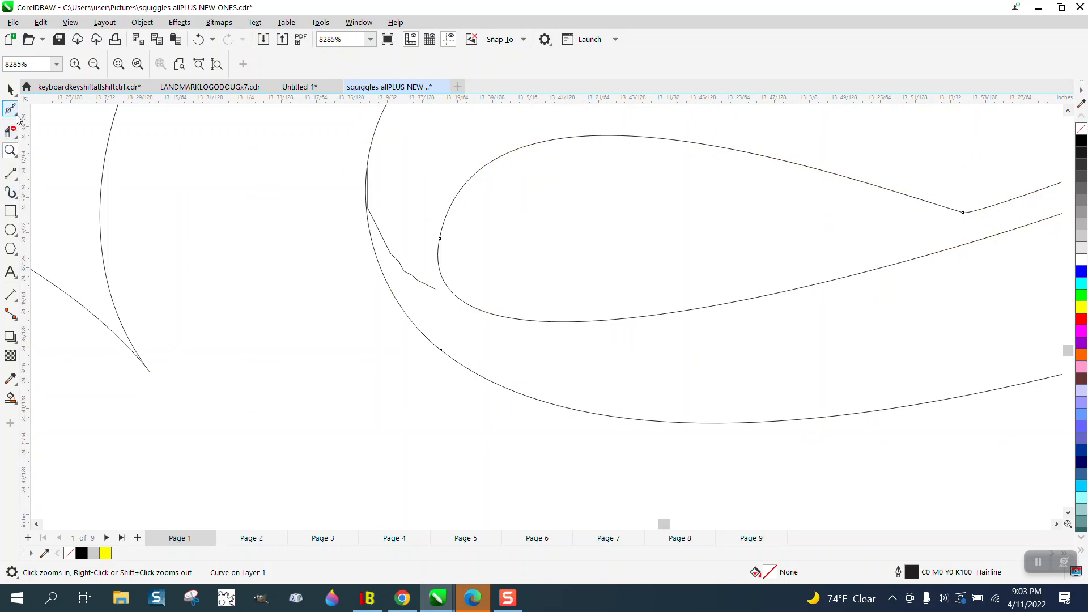
click(16, 112)
click(56, 109)
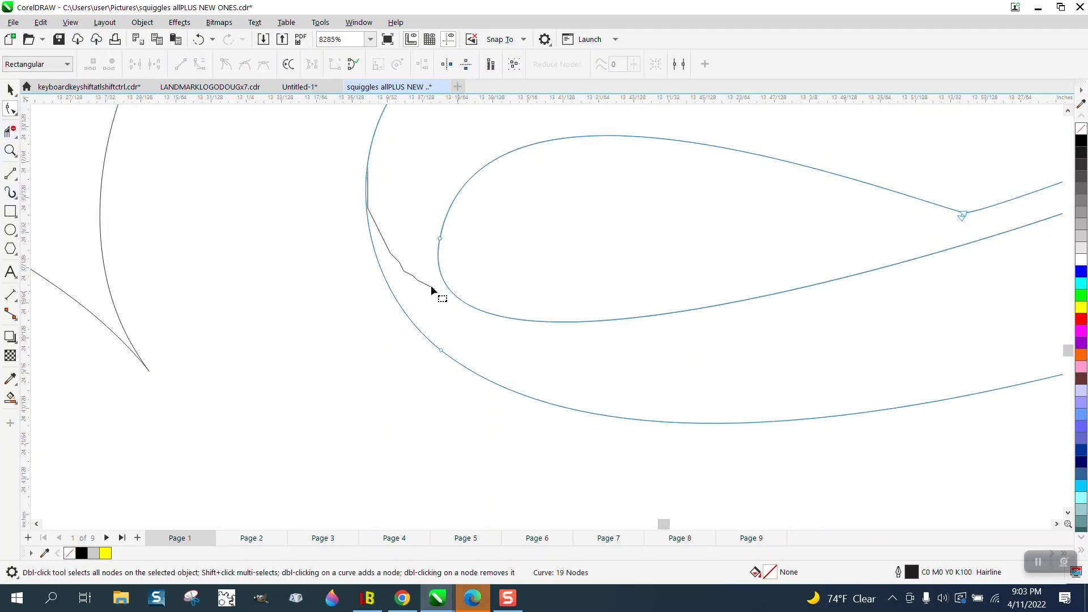
click(16, 114)
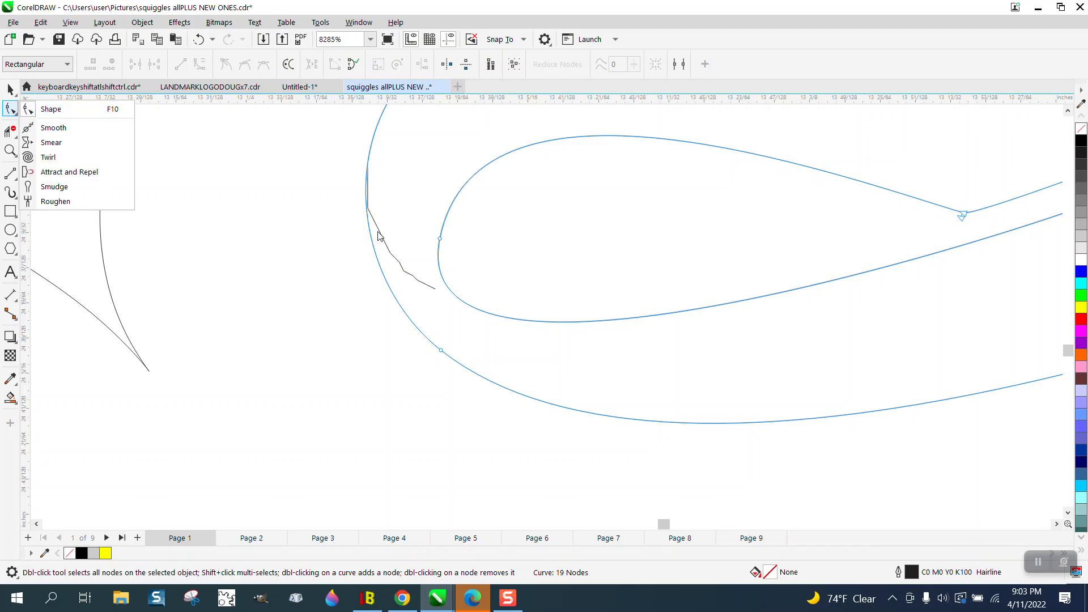
click(378, 235)
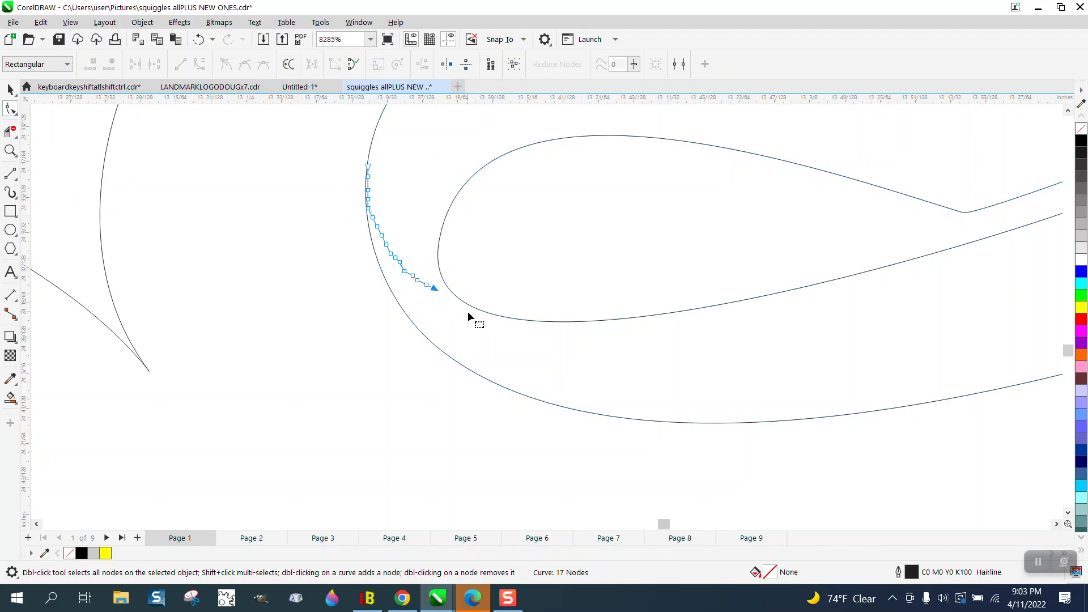
key(Delete)
drag(484, 328, 484, 327)
key(Delete)
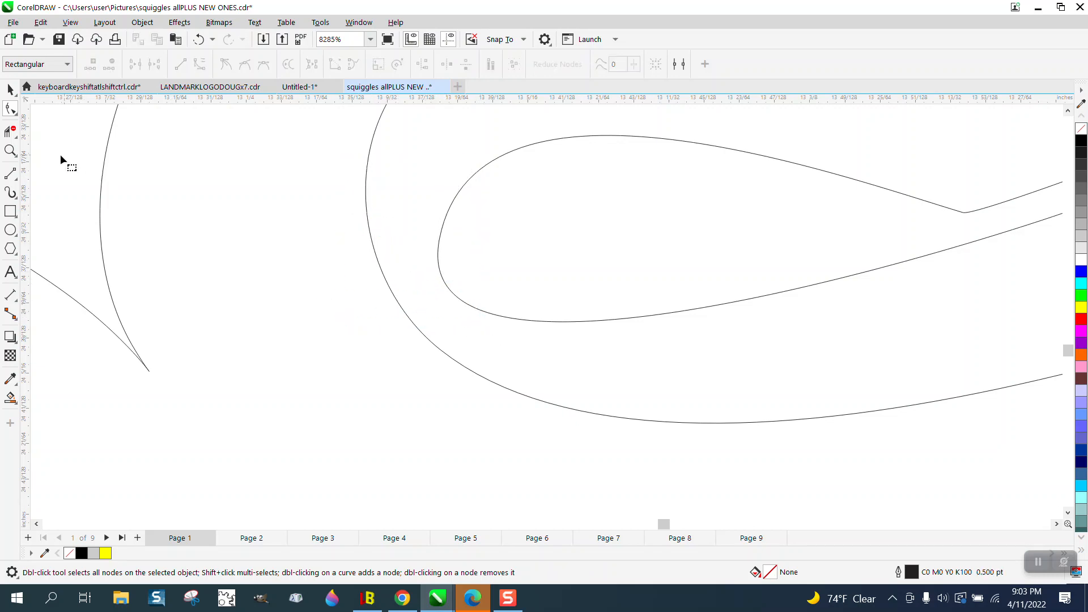
Draw a 3-point curve as the fold line across the knot's left loop and give it a hairline outline.
click(18, 182)
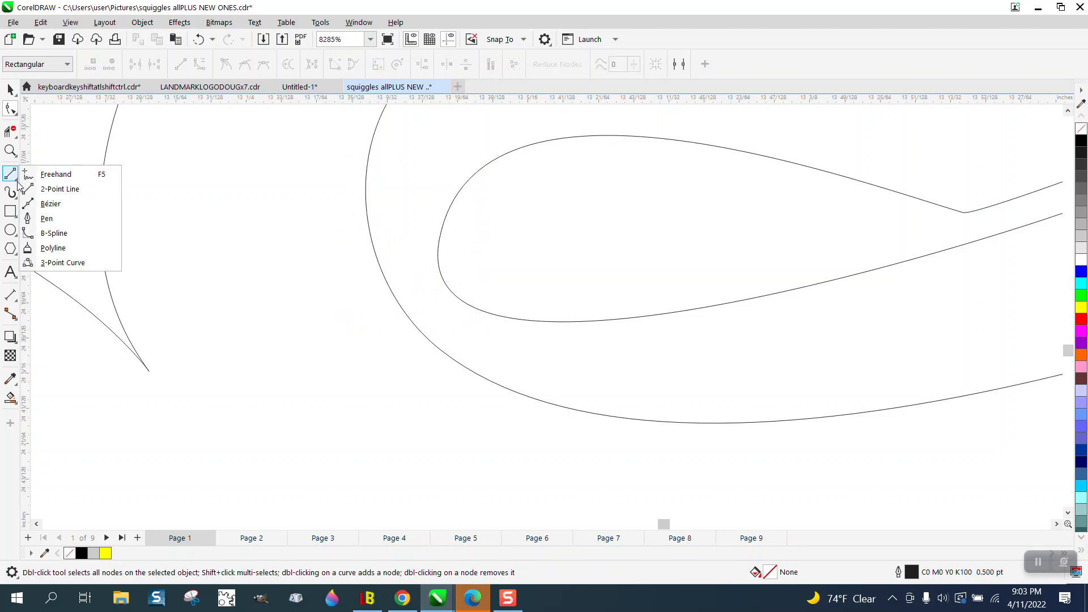
click(51, 261)
drag(370, 177, 434, 283)
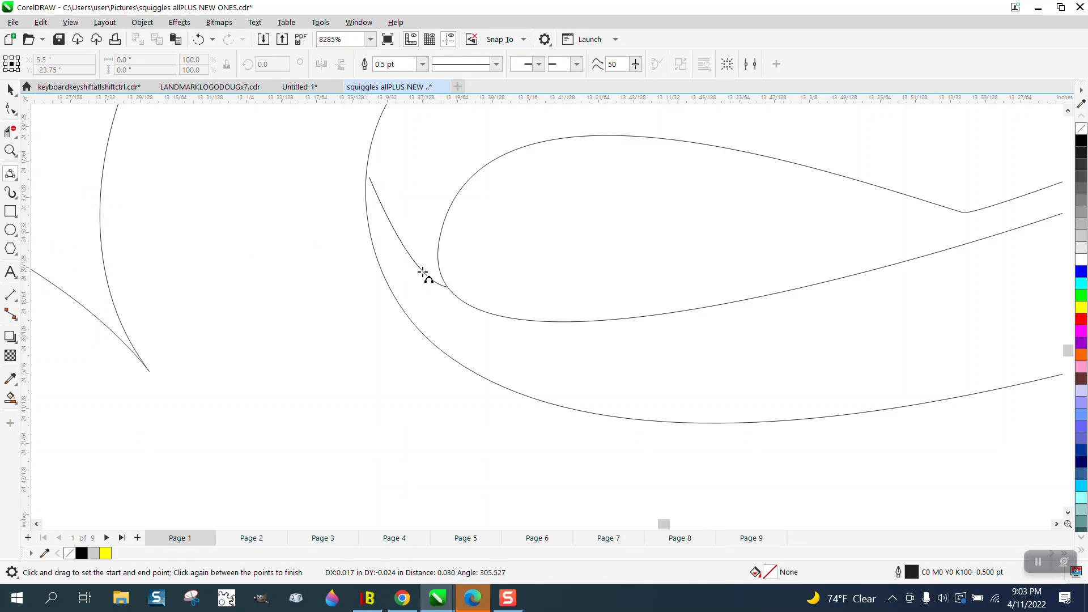
click(421, 271)
click(422, 64)
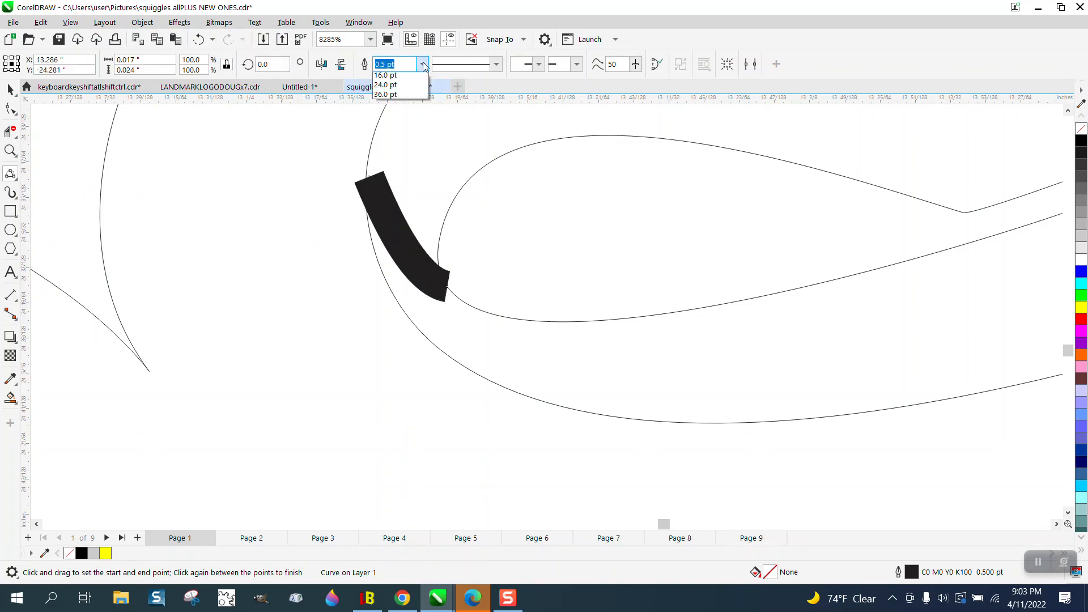
click(376, 106)
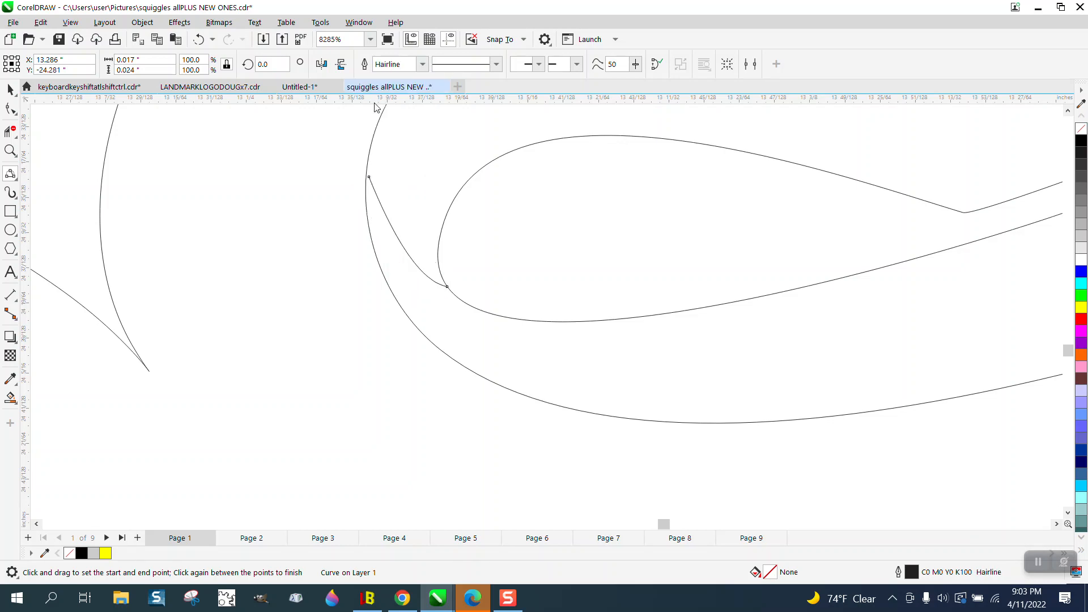
Move the new fold curve's end nodes so they meet the outer and inner edges of the knot's left loop.
click(10, 149)
drag(481, 243, 423, 209)
scroll(335, 194, down, 1)
drag(448, 367, 422, 365)
scroll(265, 304, down, 2)
scroll(253, 301, down, 1)
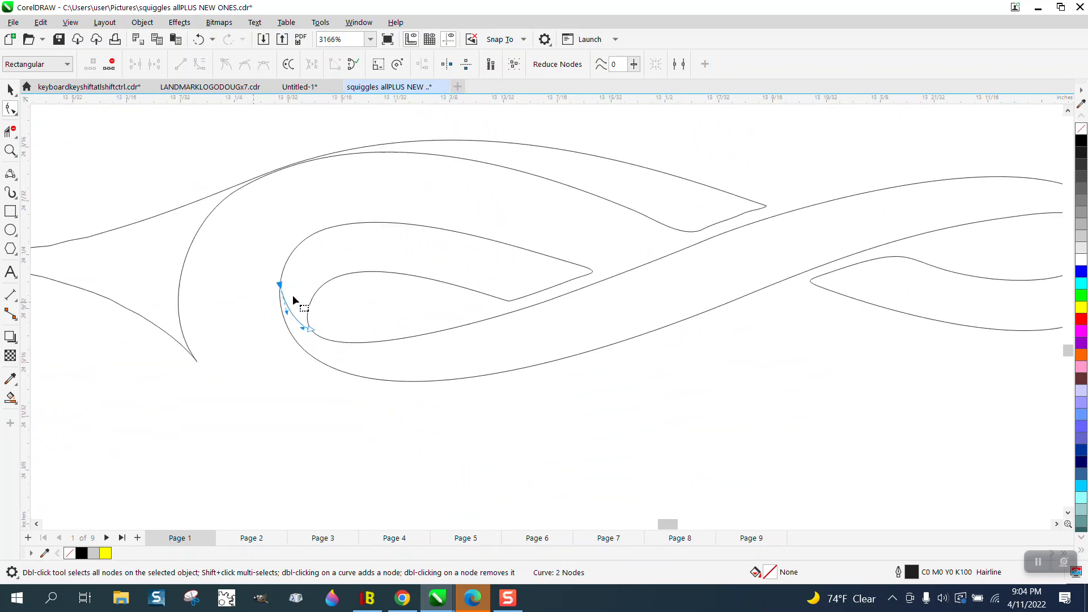
scroll(448, 303, down, 1)
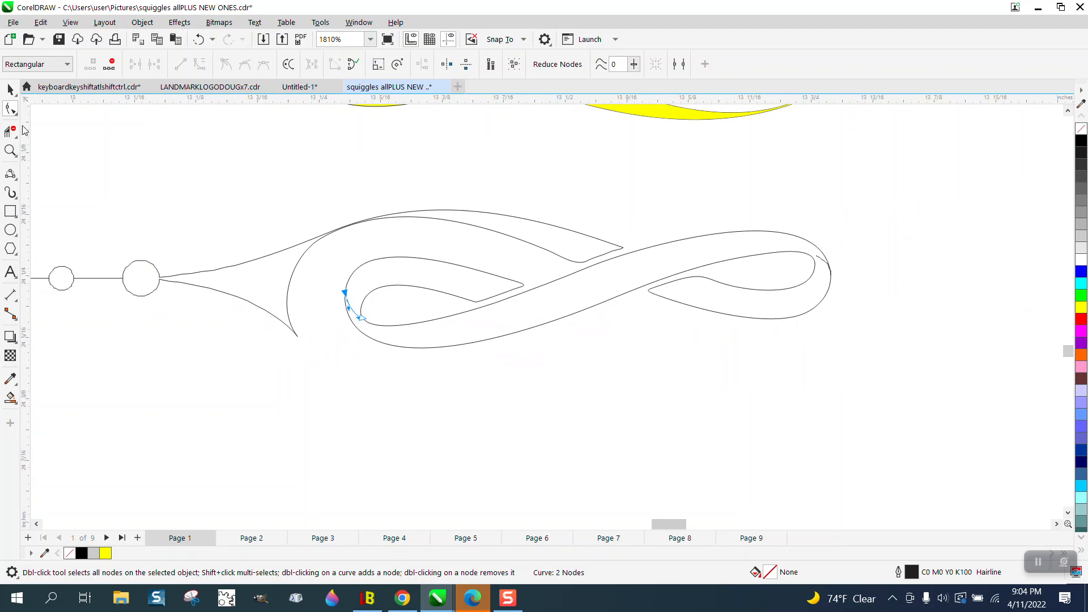
Smooth the jagged fold line inside the knot's right loop with the Smooth tool.
click(13, 149)
drag(878, 330, 878, 330)
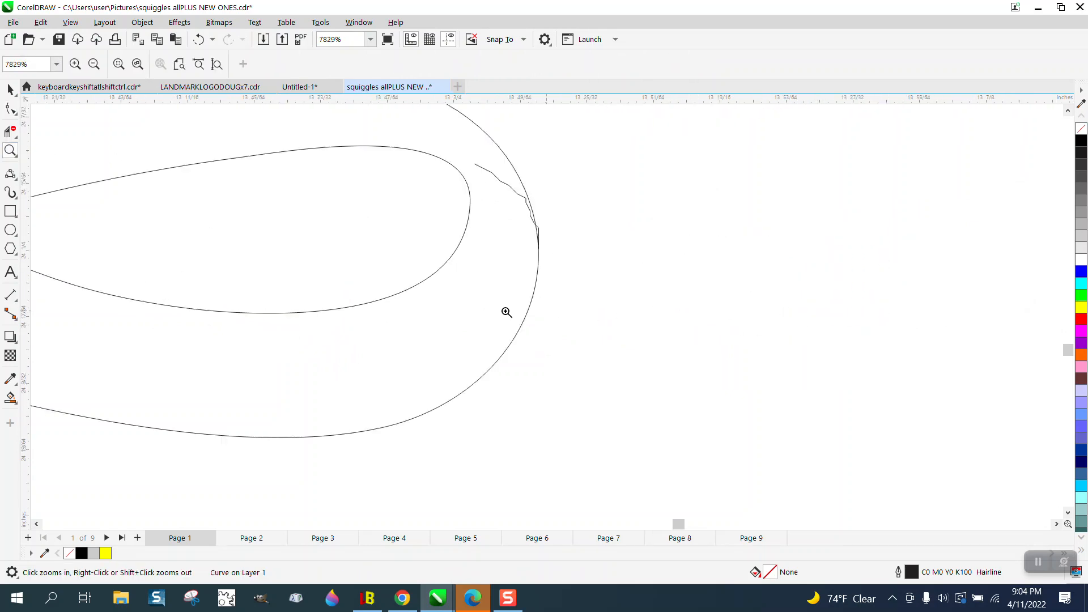
click(16, 117)
click(59, 129)
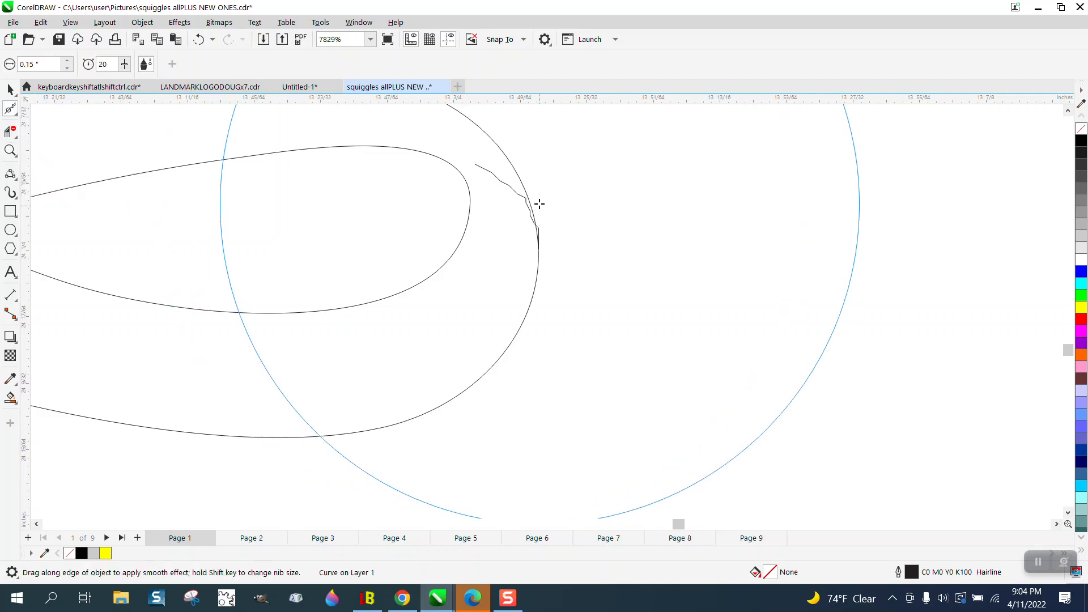
drag(516, 195, 532, 227)
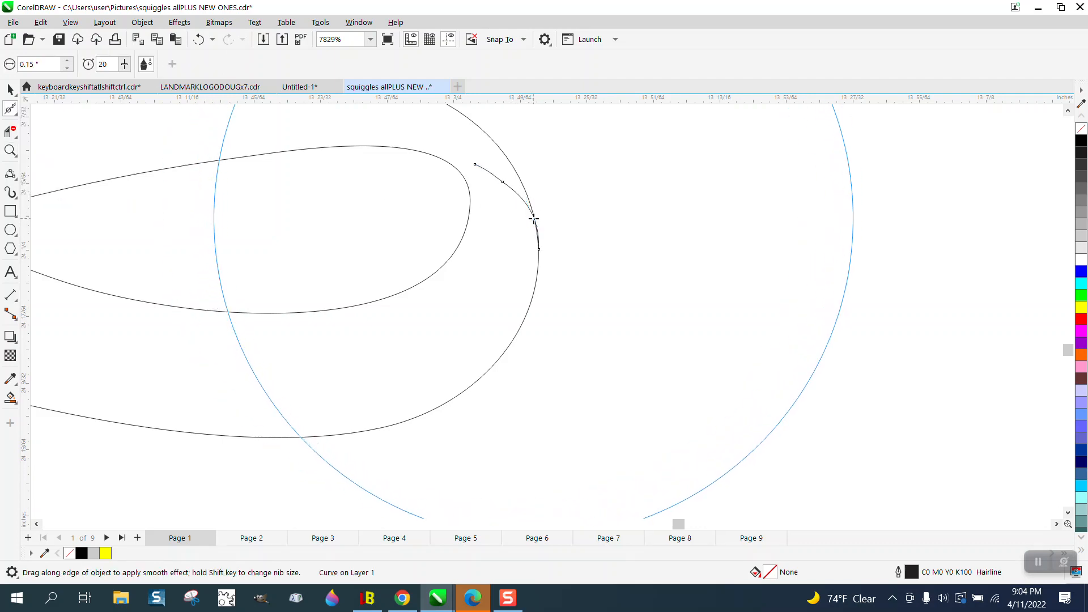
Move the right fold line's end nodes onto the inner and outer edges of the knot's right loop.
click(16, 113)
click(49, 110)
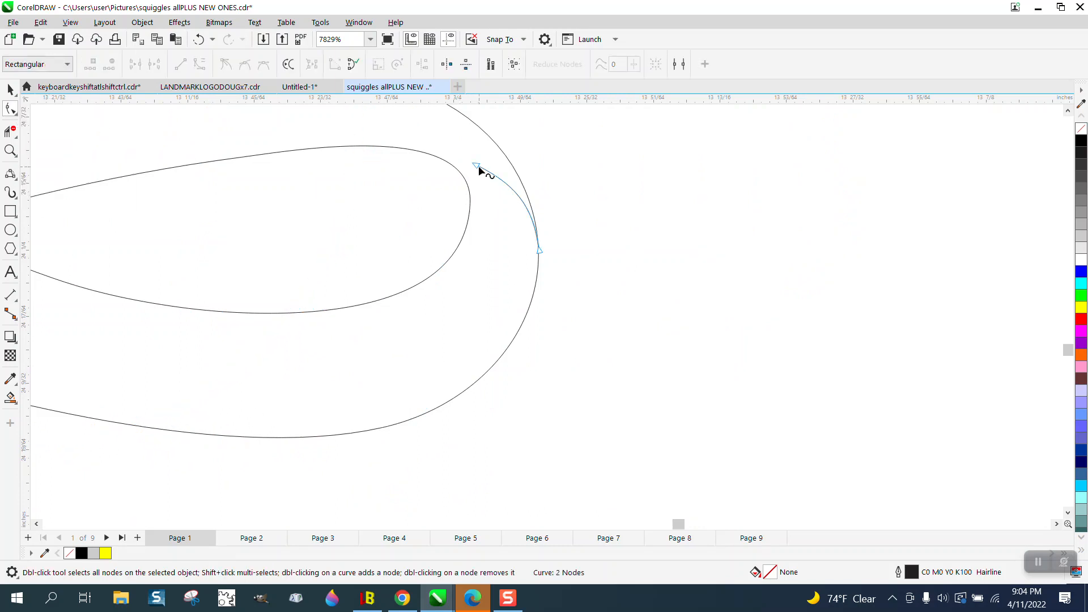
click(461, 169)
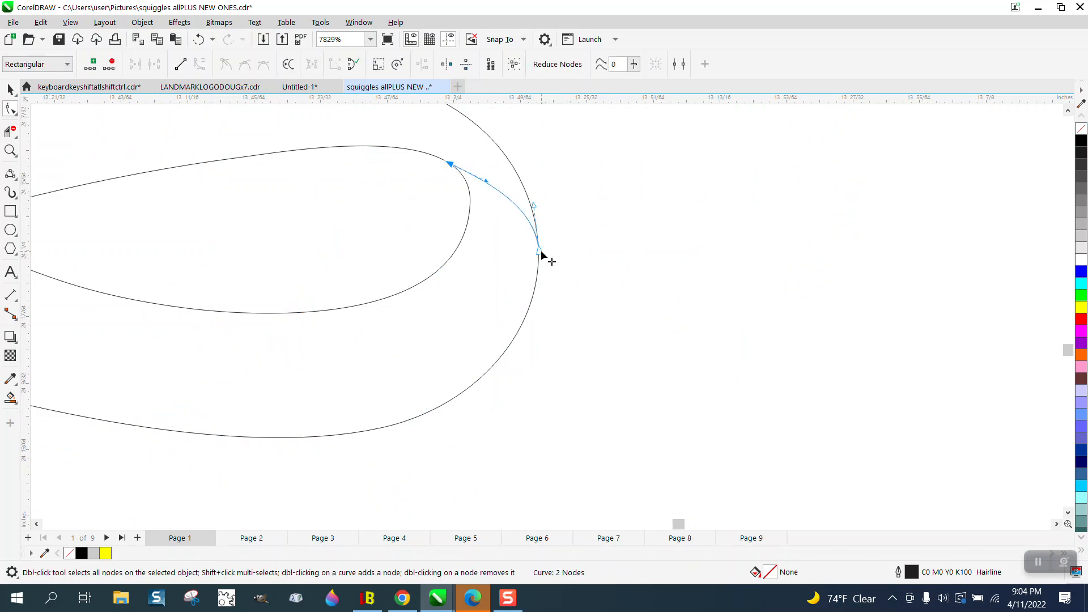
drag(540, 250, 539, 270)
scroll(639, 252, down, 1)
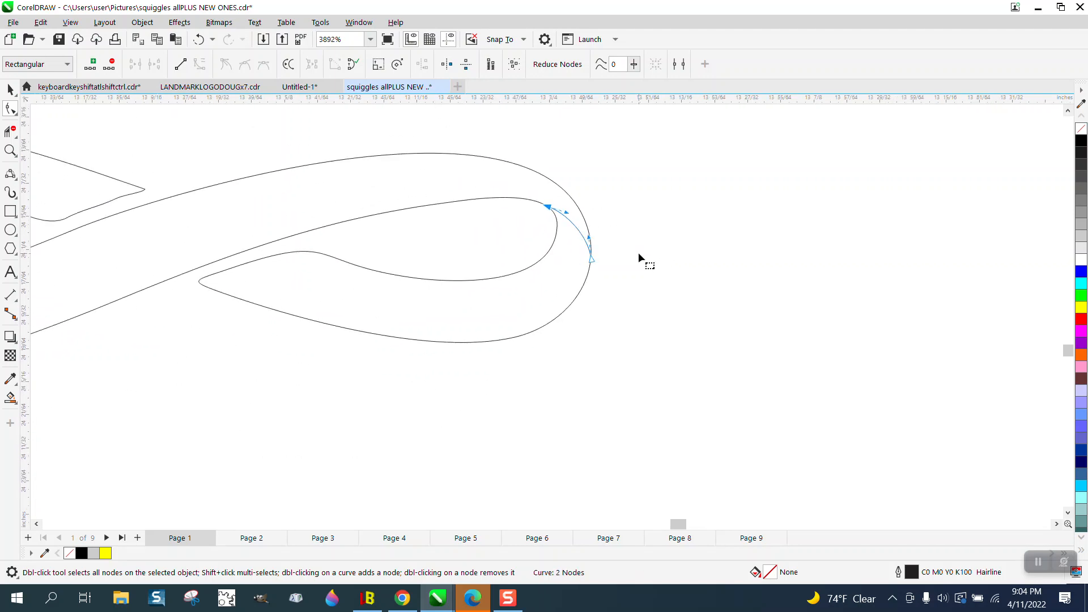
scroll(639, 254, down, 4)
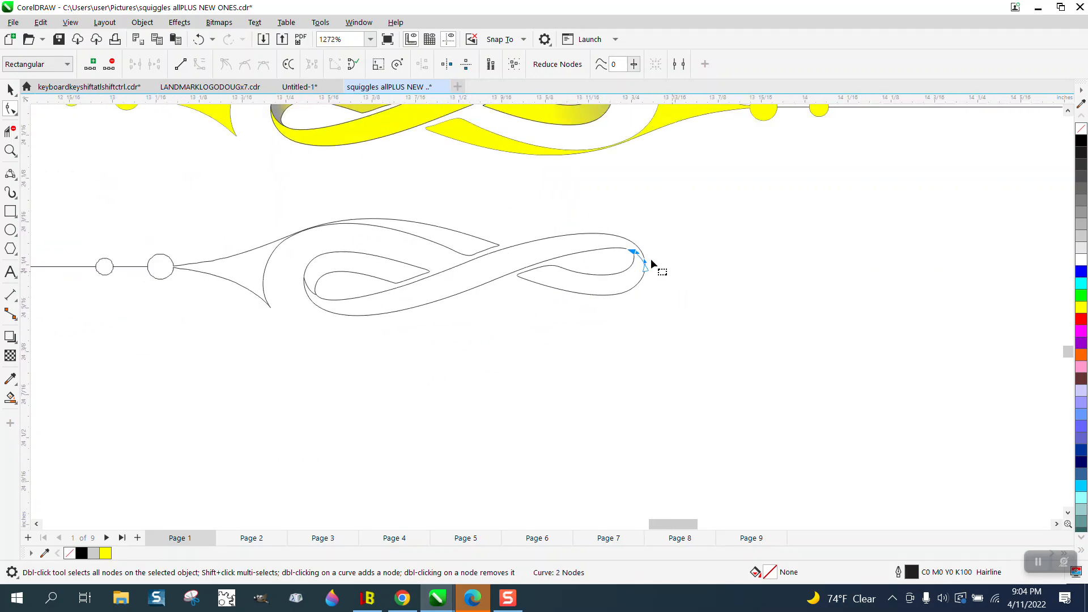
scroll(512, 204, down, 1)
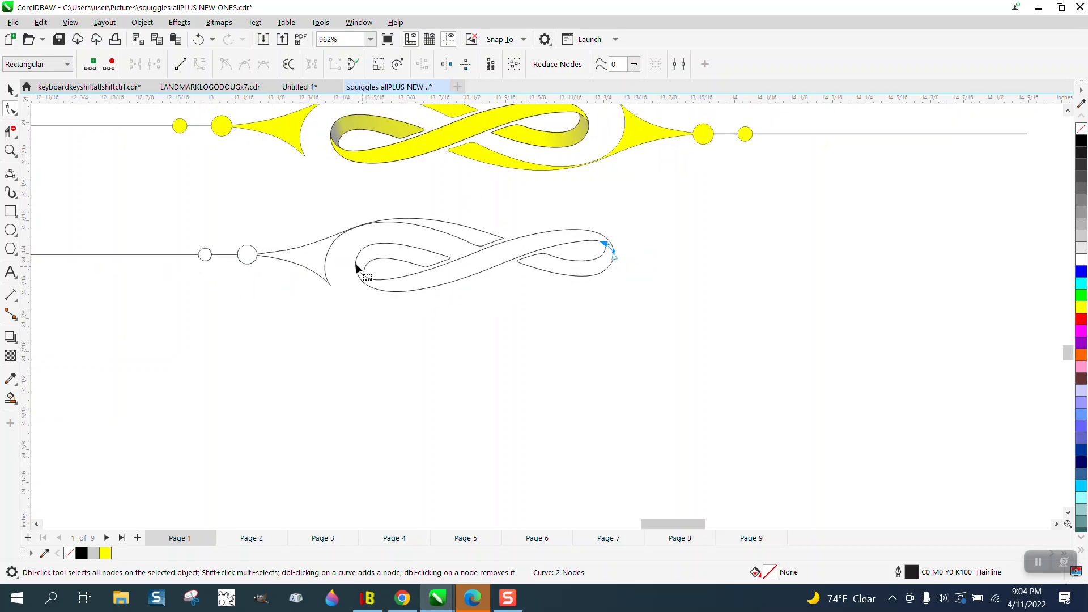
Select the fold lines in both knot loops with Freehand Pick and nudge them 1 inch down.
click(11, 89)
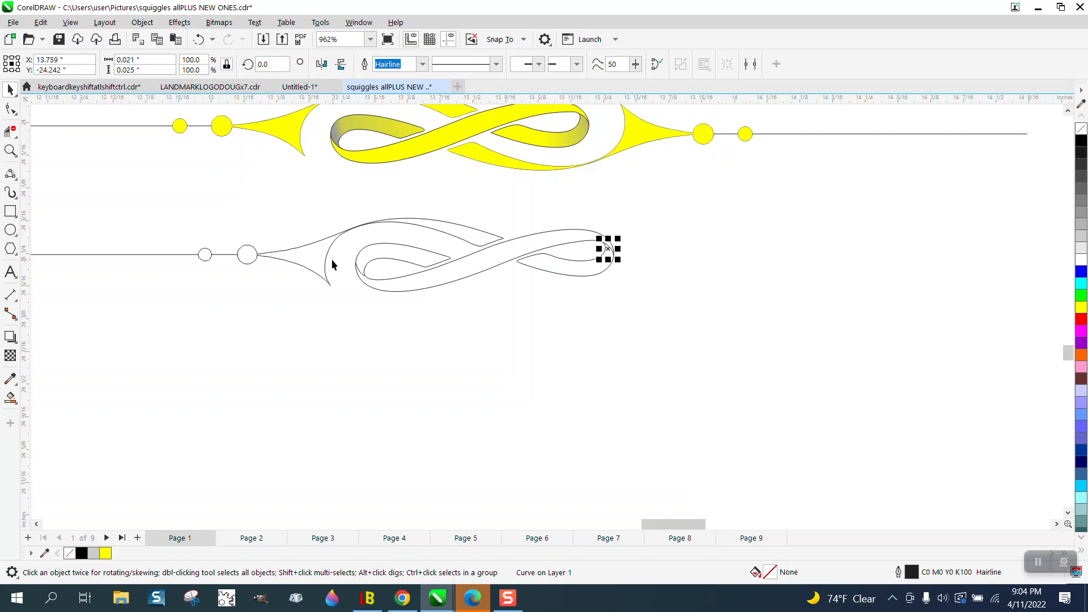
click(308, 182)
click(10, 152)
drag(316, 194, 794, 394)
click(10, 91)
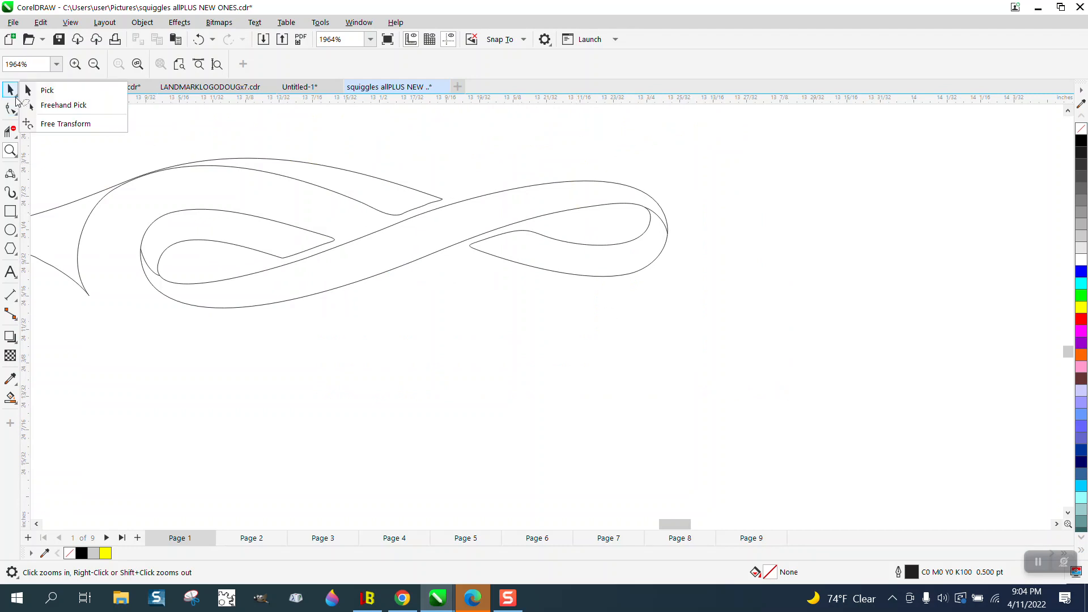
click(63, 90)
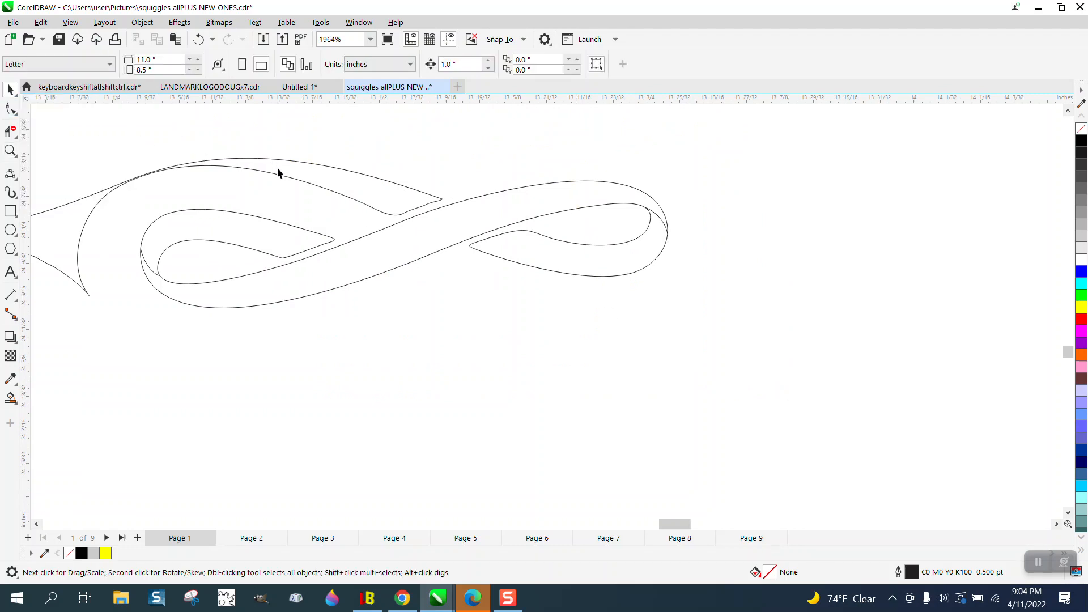
click(14, 112)
click(9, 93)
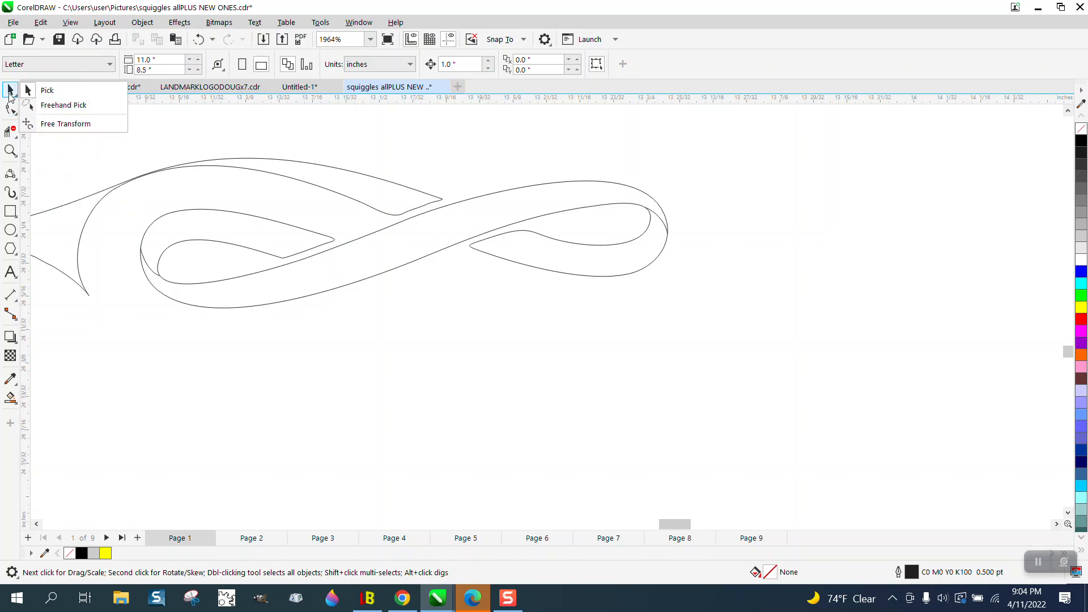
click(64, 104)
drag(170, 193, 149, 199)
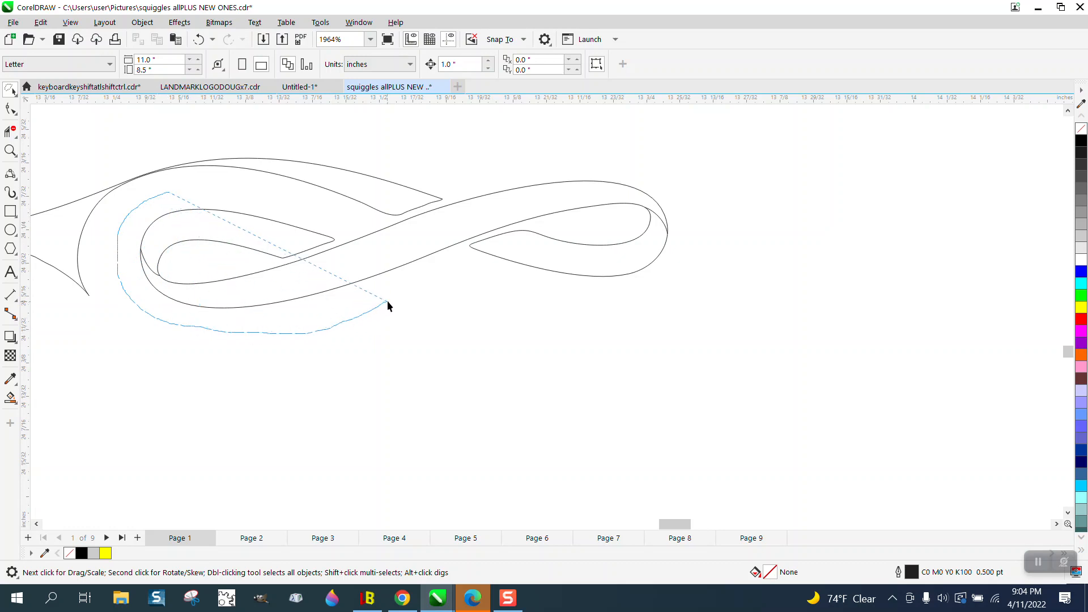
mouse_move(710, 204)
mouse_down()
mouse_move(689, 165)
mouse_move(596, 153)
mouse_move(521, 157)
mouse_move(478, 175)
mouse_move(451, 205)
mouse_move(369, 224)
mouse_up()
key(Down)
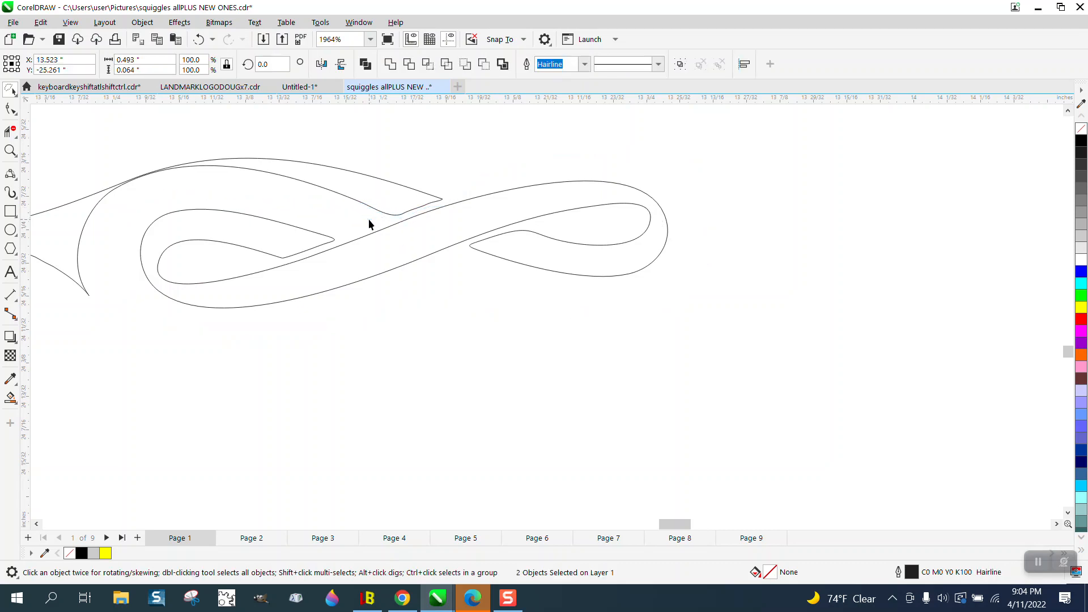
Nudge the knot outline 1 inch down to rejoin its two fold lines below the divider.
scroll(512, 290, down, 6)
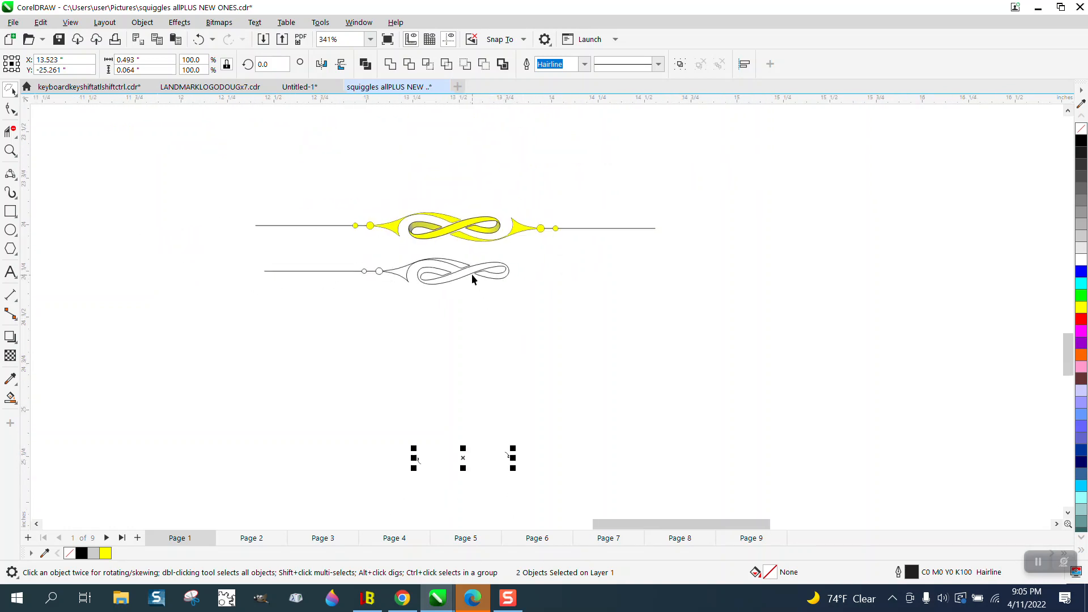
click(471, 274)
key(Down)
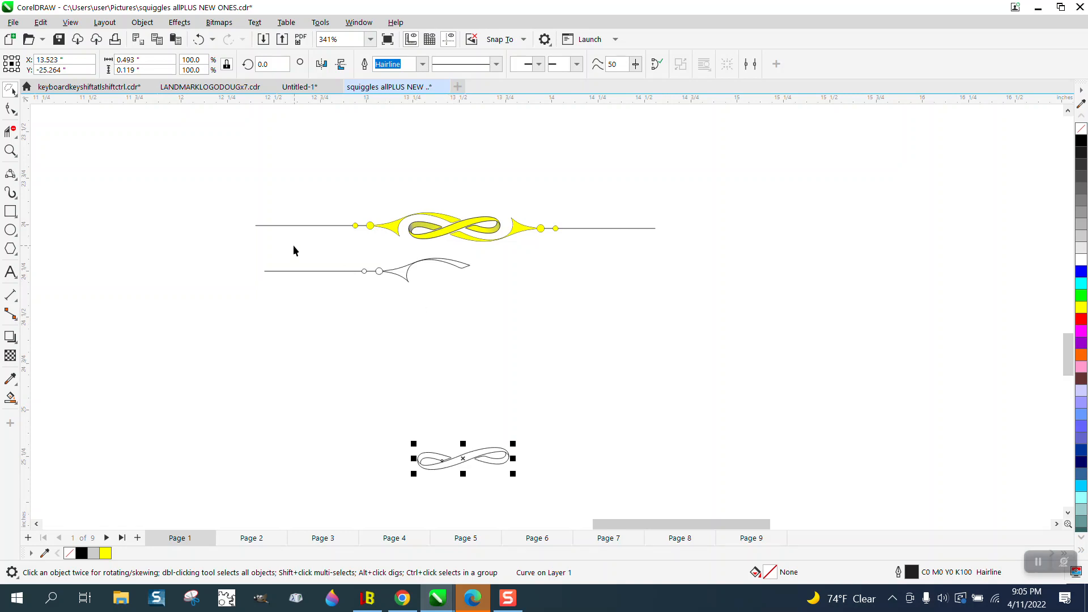
Group the four remaining outline objects of the left line, circles and flourish.
drag(248, 241, 513, 307)
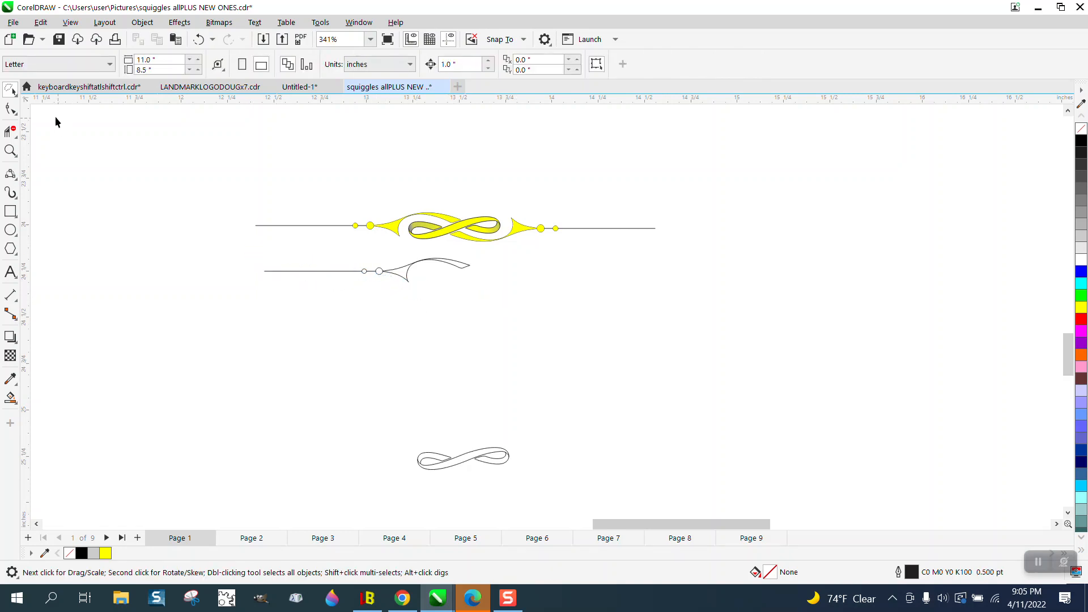
click(11, 90)
click(42, 89)
drag(477, 305, 479, 306)
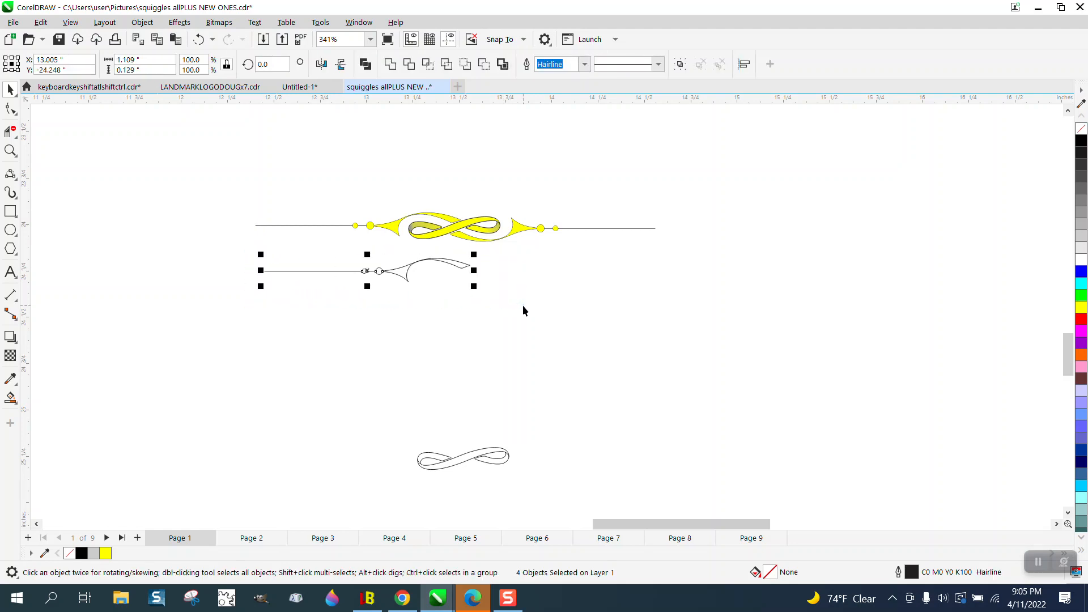
key(ctrl+g)
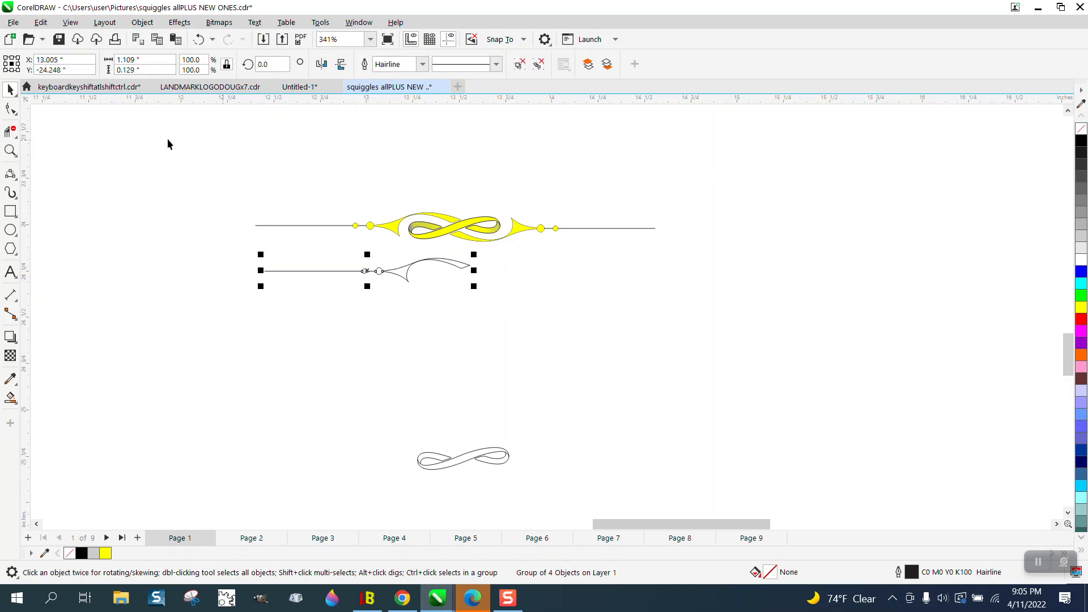
Ungroup the left line, circles and flourish.
click(10, 150)
drag(369, 255, 413, 297)
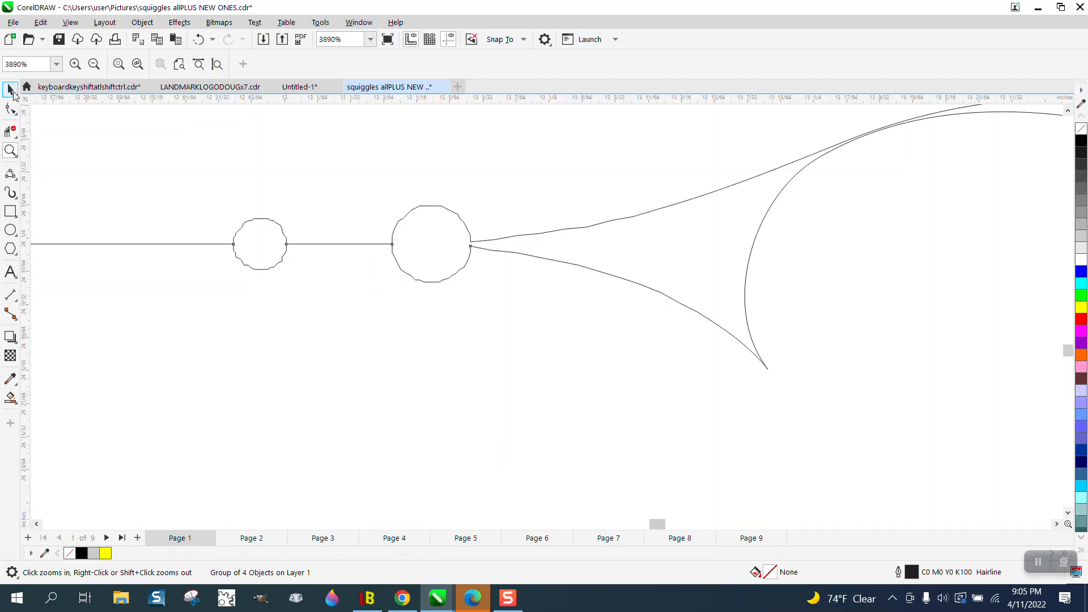
key(space)
click(142, 22)
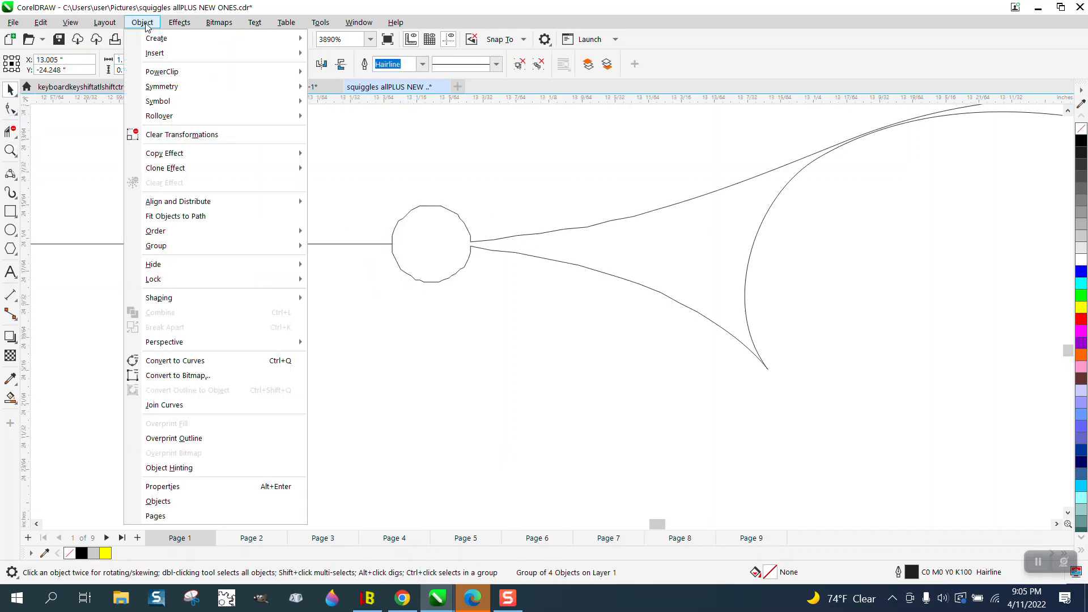
mouse_move(175, 248)
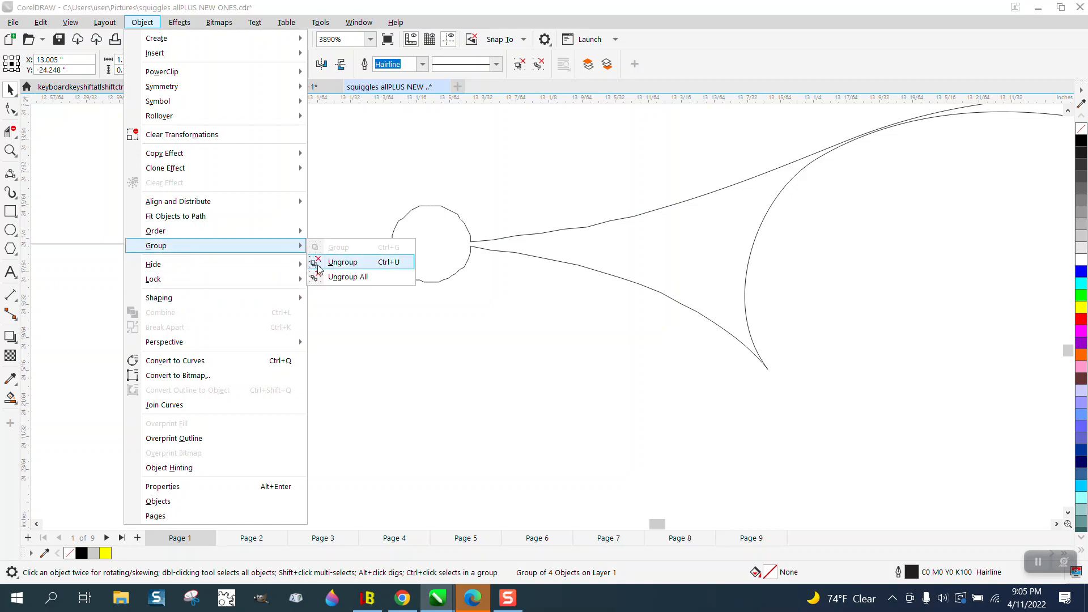
click(326, 260)
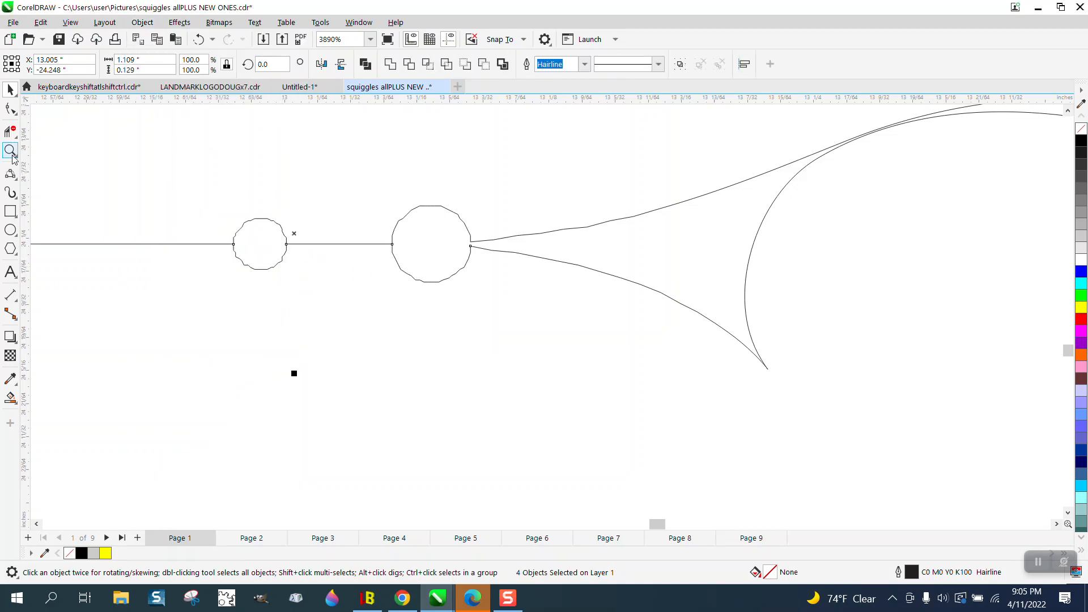
Draw a circle about 0.024 inch across, give it a hairline outline and place it over the jagged smaller circle on the left line.
click(59, 164)
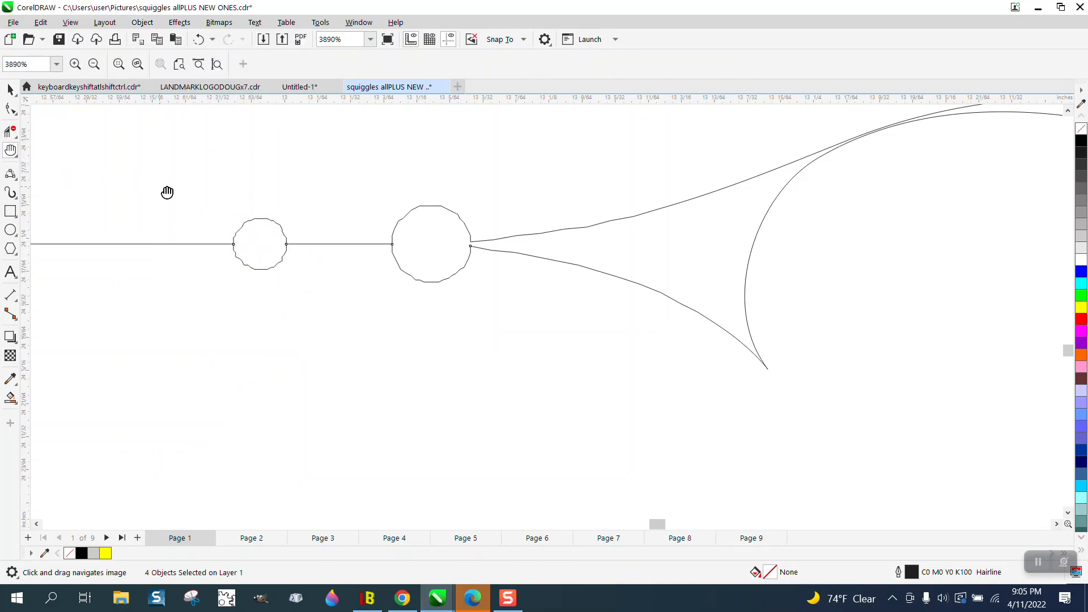
drag(195, 223, 317, 289)
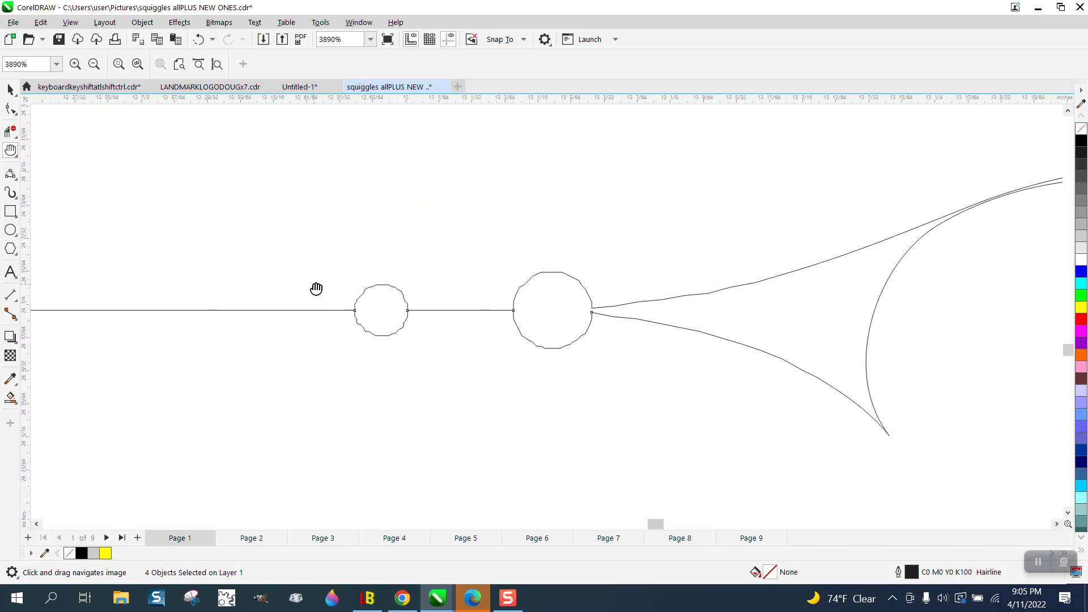
click(17, 160)
click(50, 151)
drag(316, 281, 450, 365)
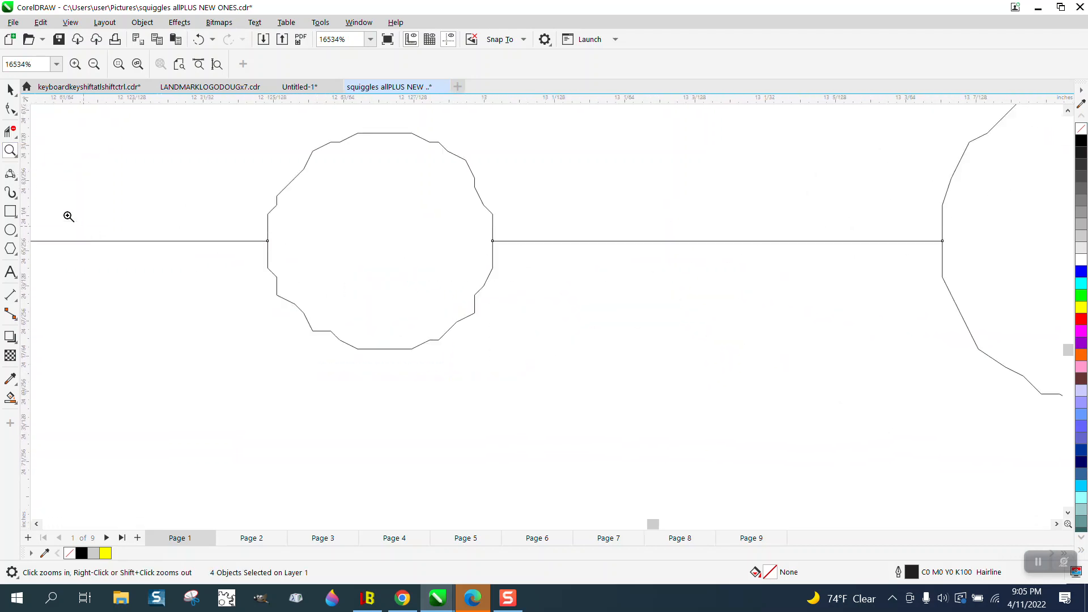
click(11, 229)
drag(681, 309, 457, 515)
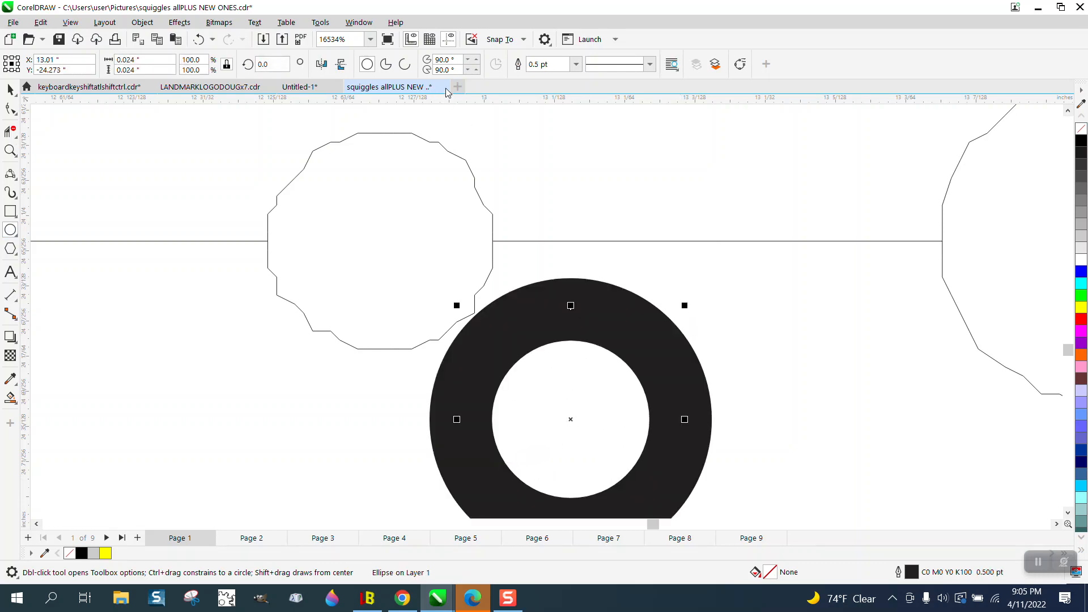
click(575, 64)
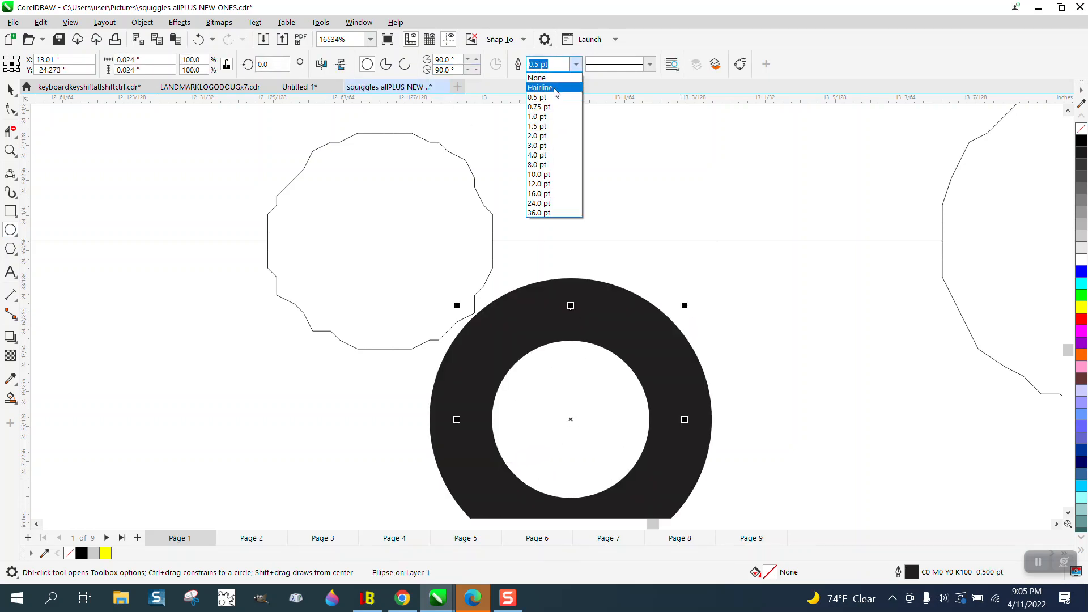
click(545, 87)
drag(569, 418, 380, 241)
click(11, 89)
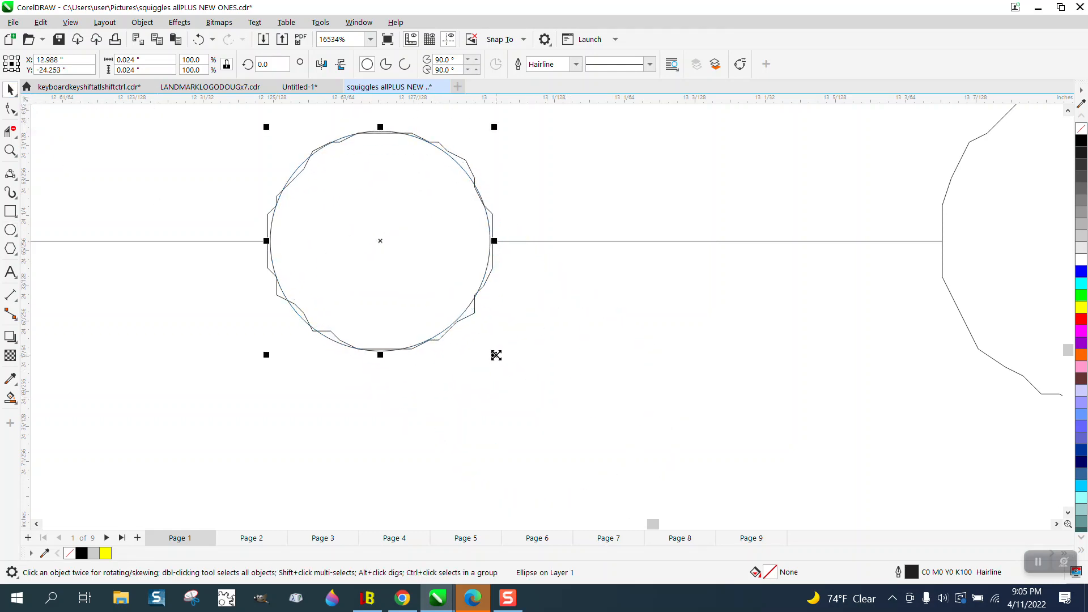
Enlarge the smaller circle about its centre to about 0.027 inch and delete the jagged outline and line ends inside it.
drag(497, 356, 510, 368)
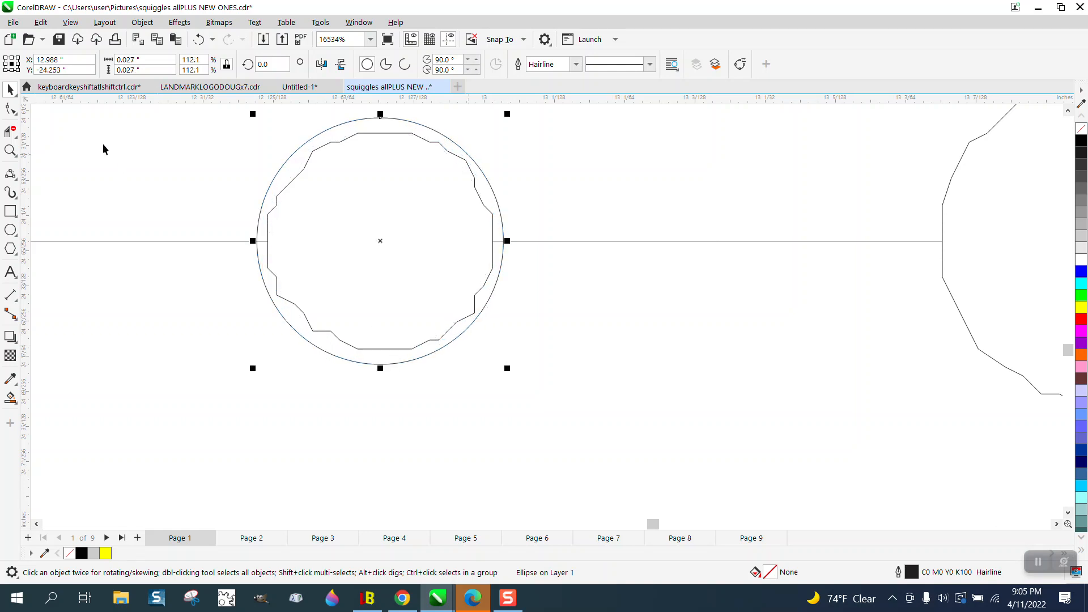
click(10, 131)
drag(297, 170, 343, 201)
drag(273, 267, 359, 315)
click(198, 39)
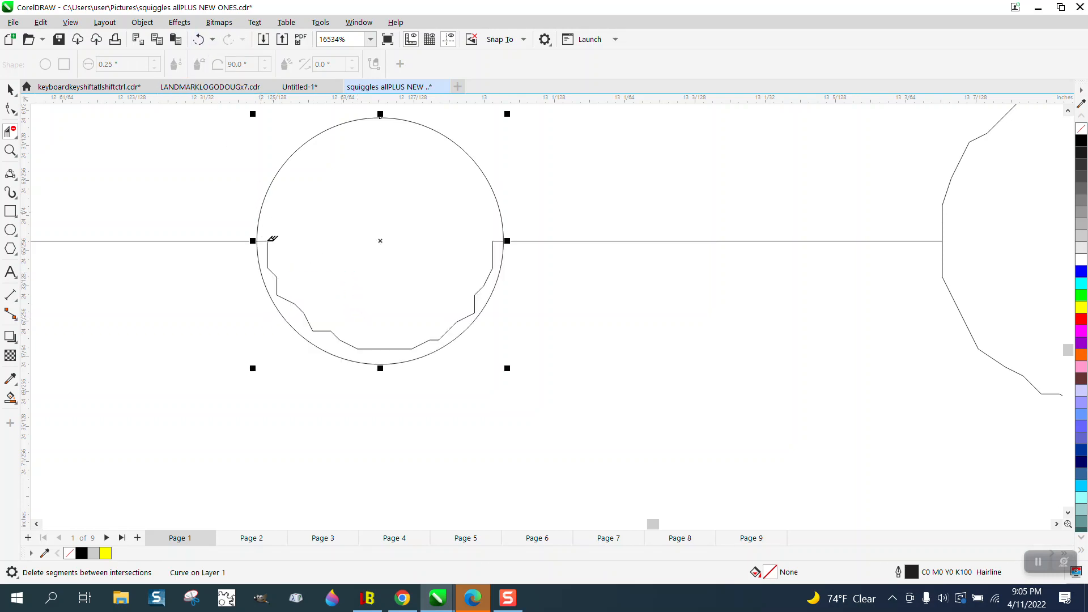
click(287, 258)
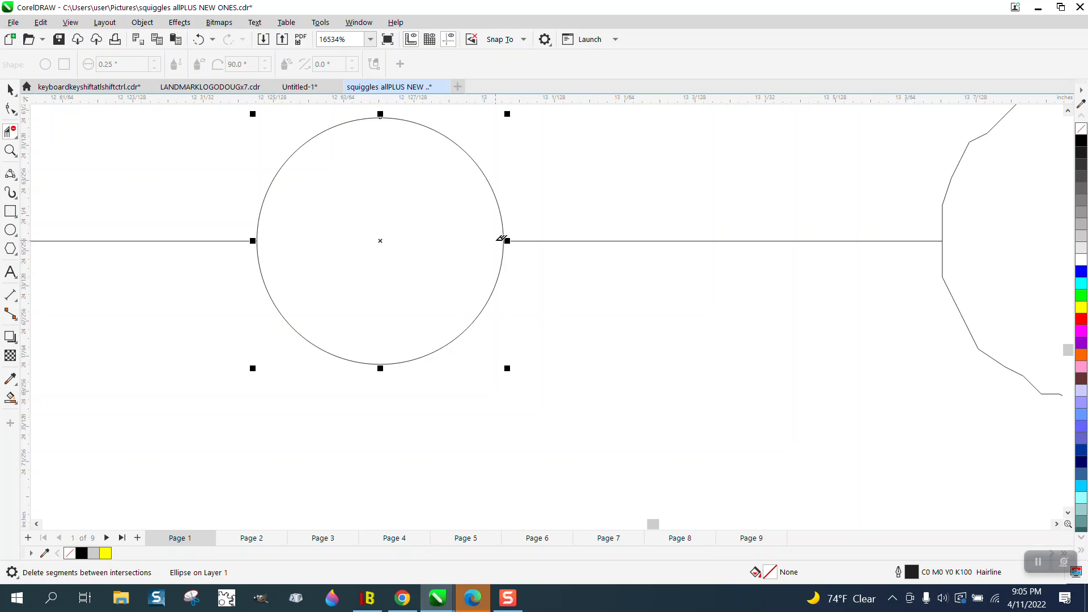
Draw a circle about 0.037 inch across with a hairline outline and centre it over the jagged larger circle.
scroll(249, 201, down, 3)
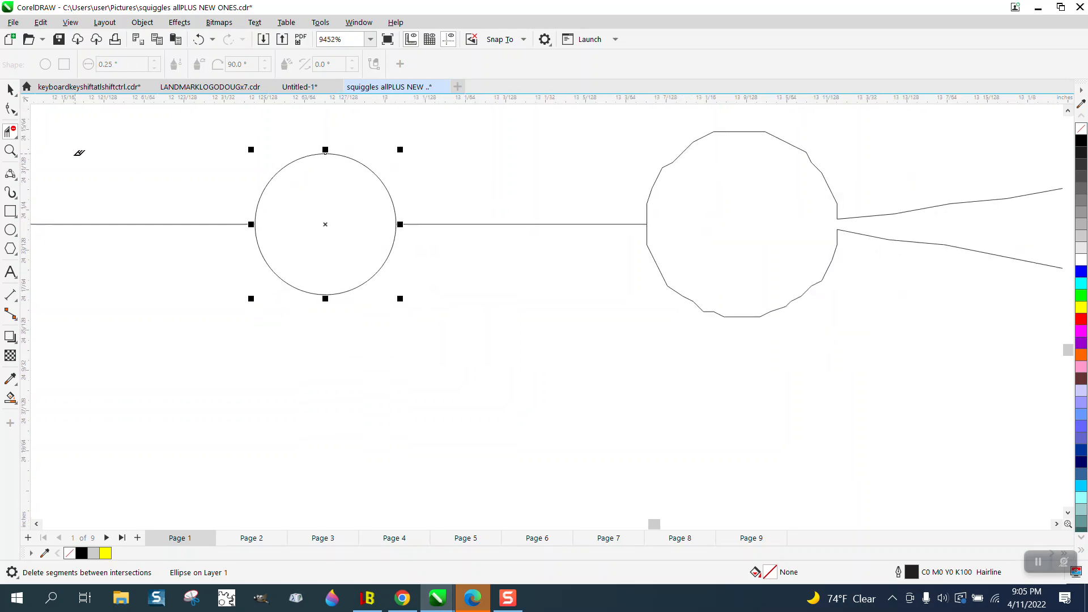
click(11, 229)
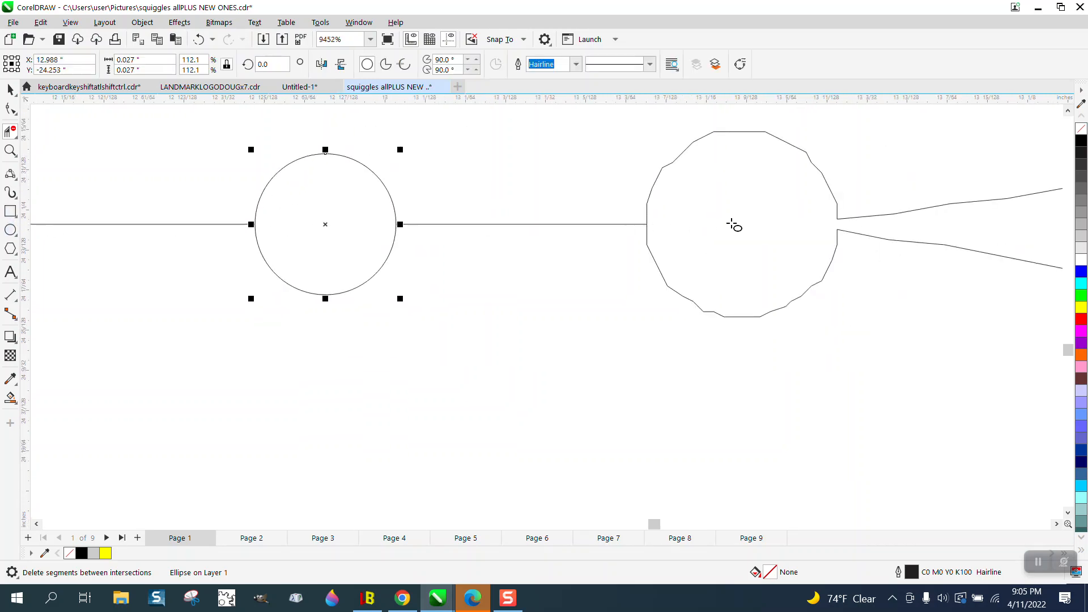
drag(745, 217, 552, 408)
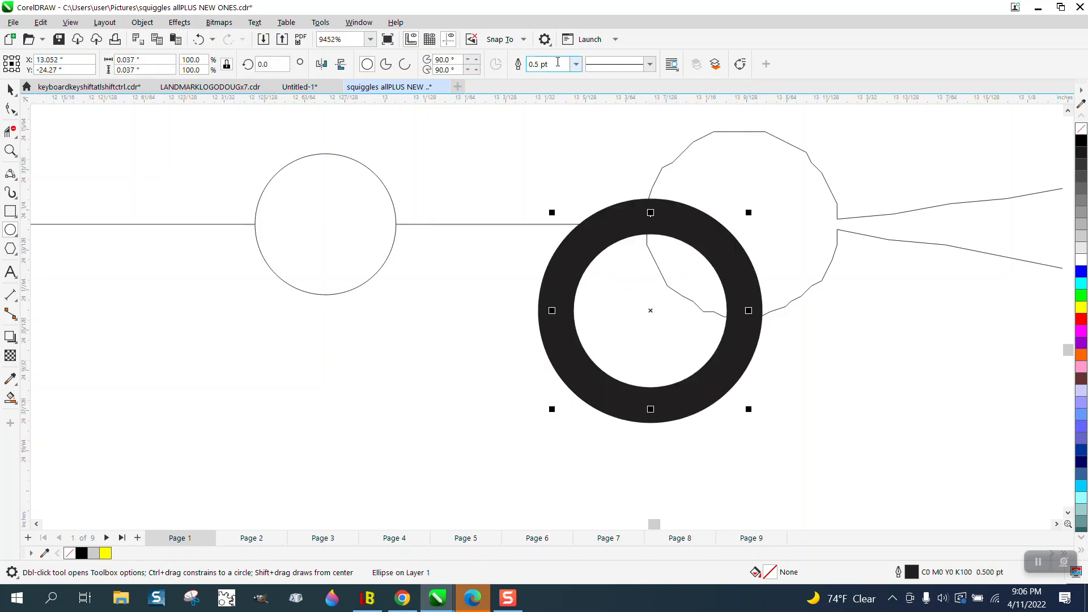
click(576, 64)
click(541, 77)
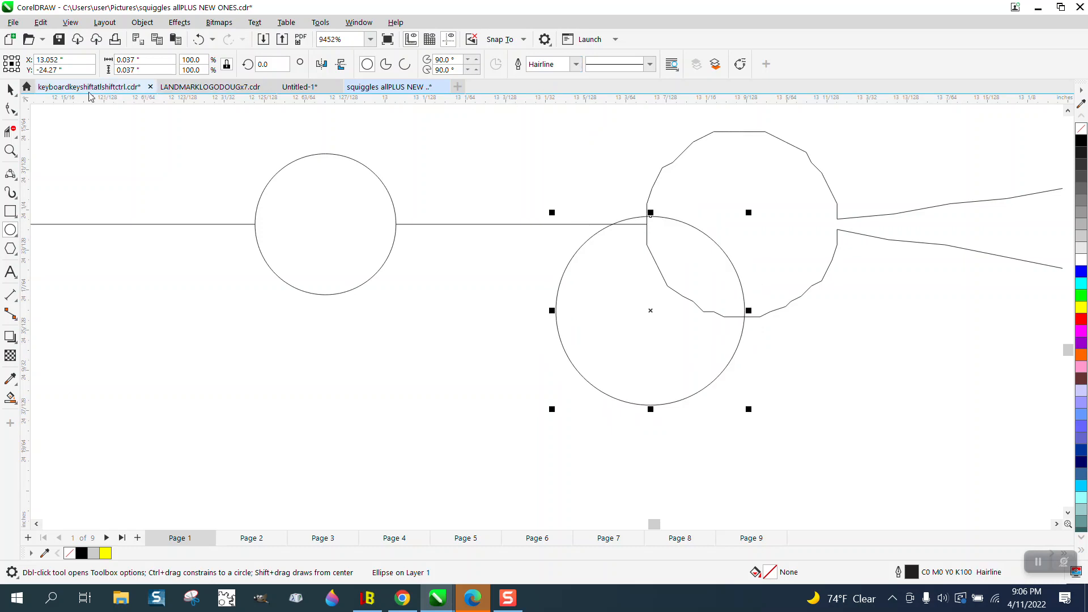
click(12, 89)
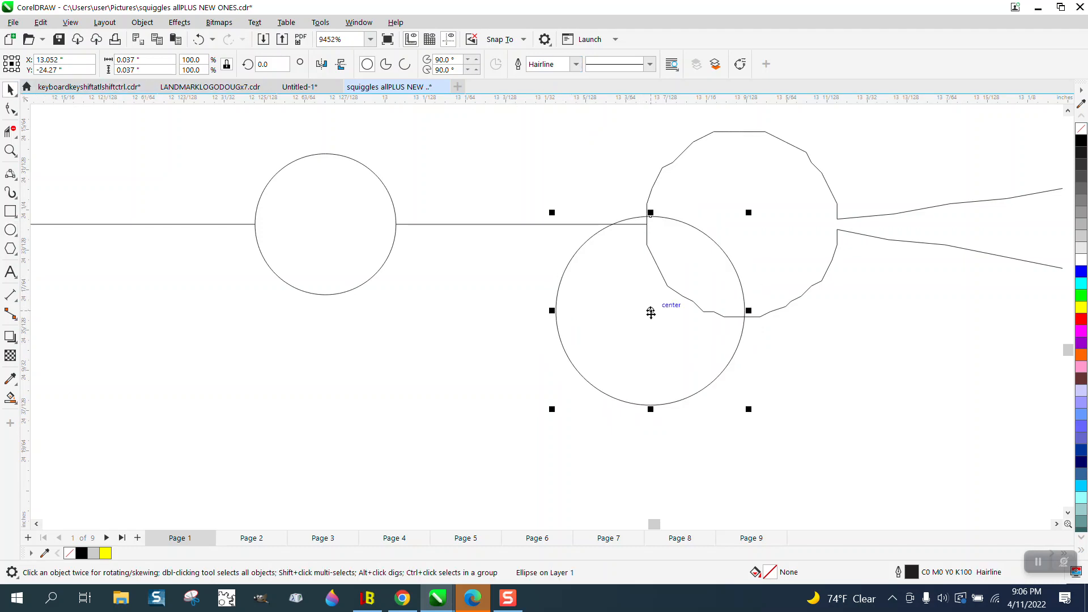
drag(658, 311, 742, 226)
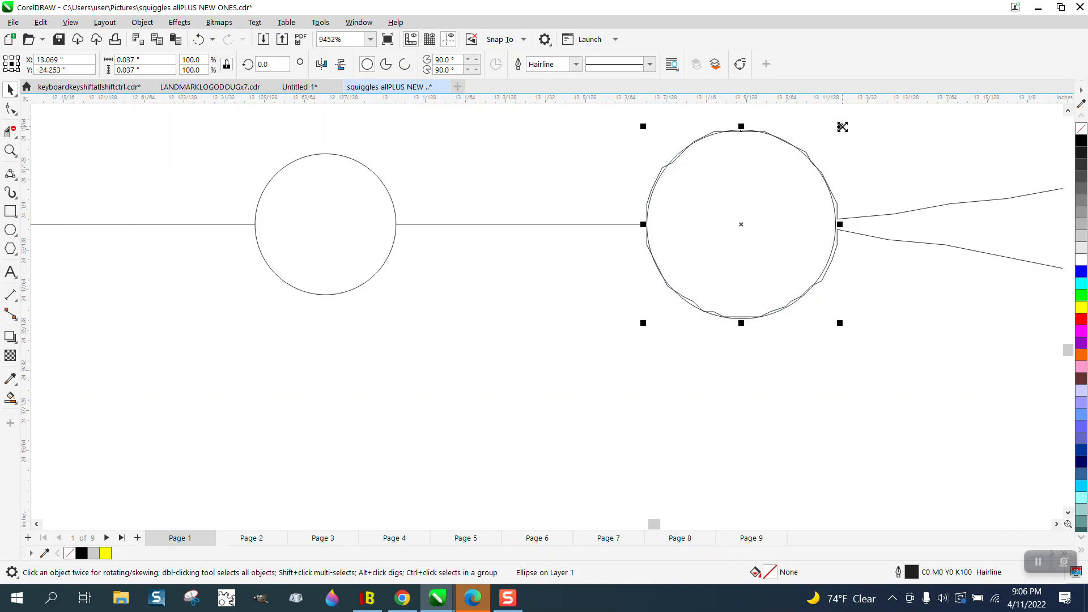
Enlarge the new circle about its centre to about 0.04 inch and delete the jagged outline and stray line ends inside it.
drag(842, 127, 851, 119)
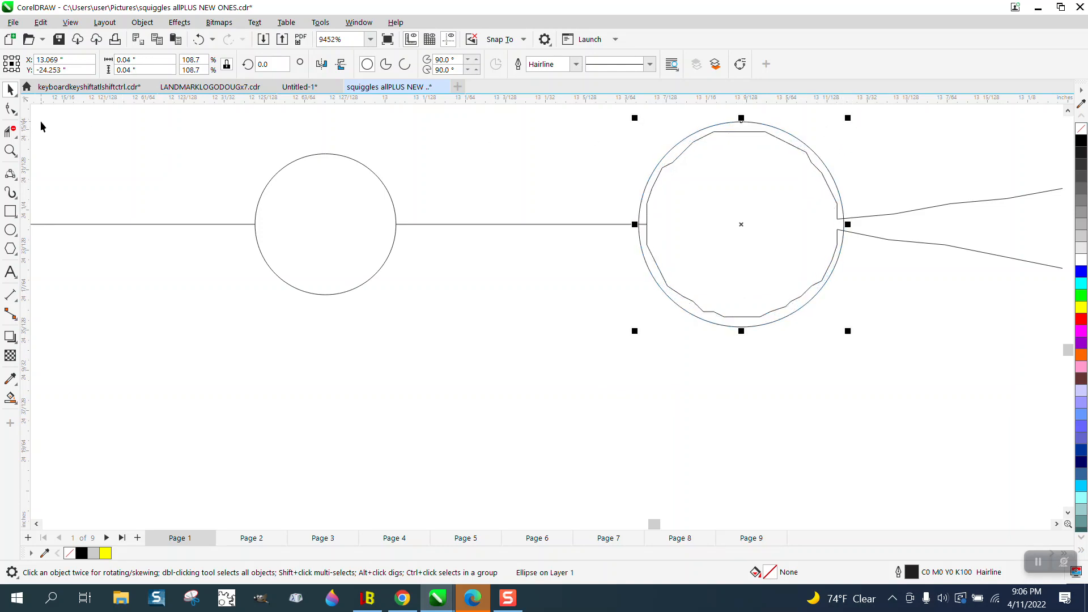
click(9, 132)
click(690, 163)
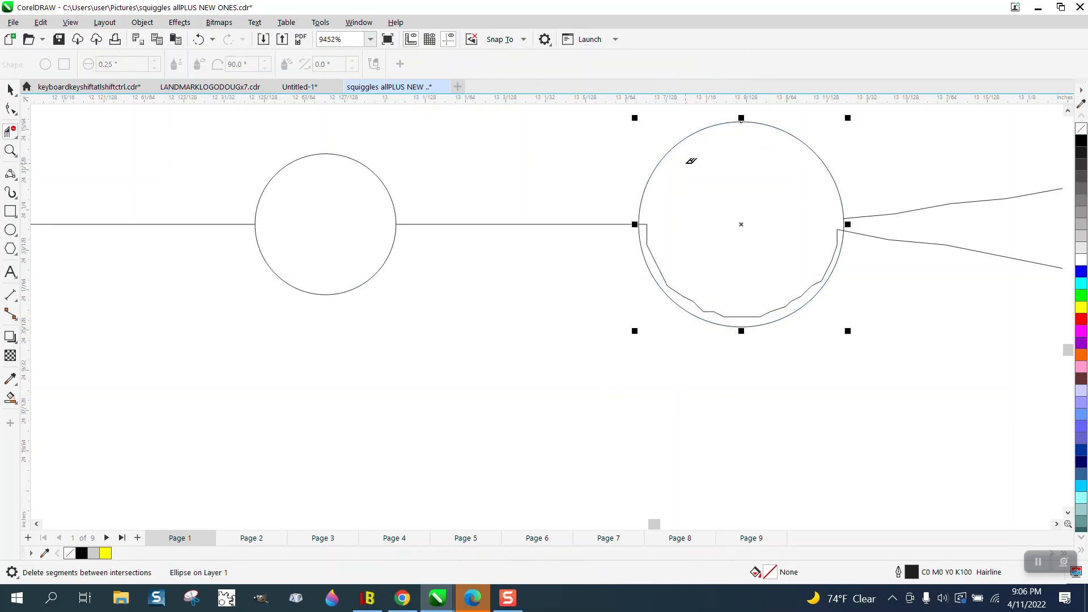
click(653, 257)
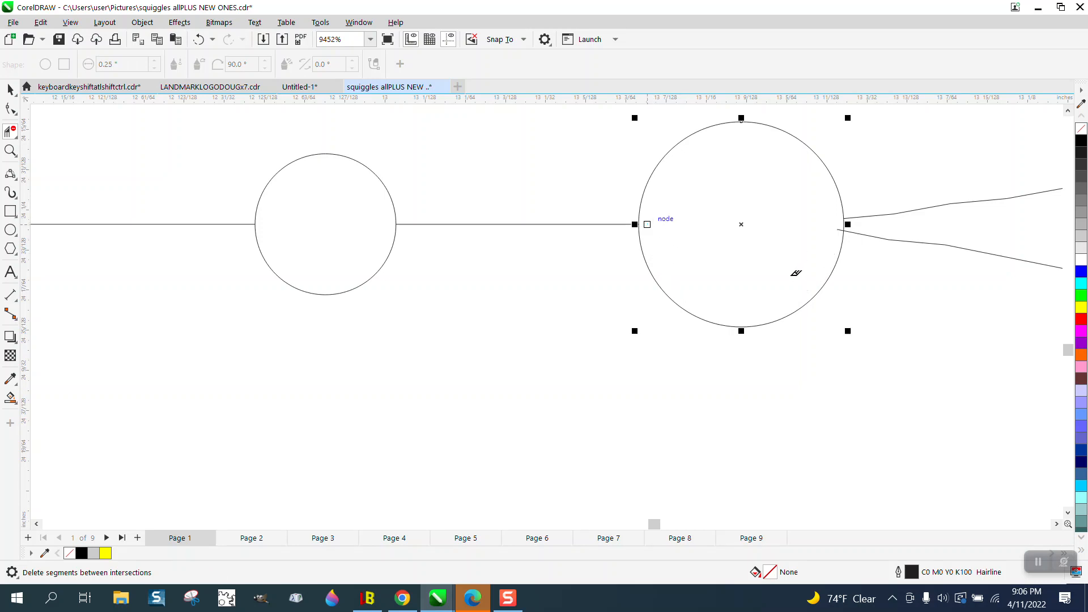
click(840, 227)
Delete the short arc of the larger circle between the two flourish lines.
click(14, 153)
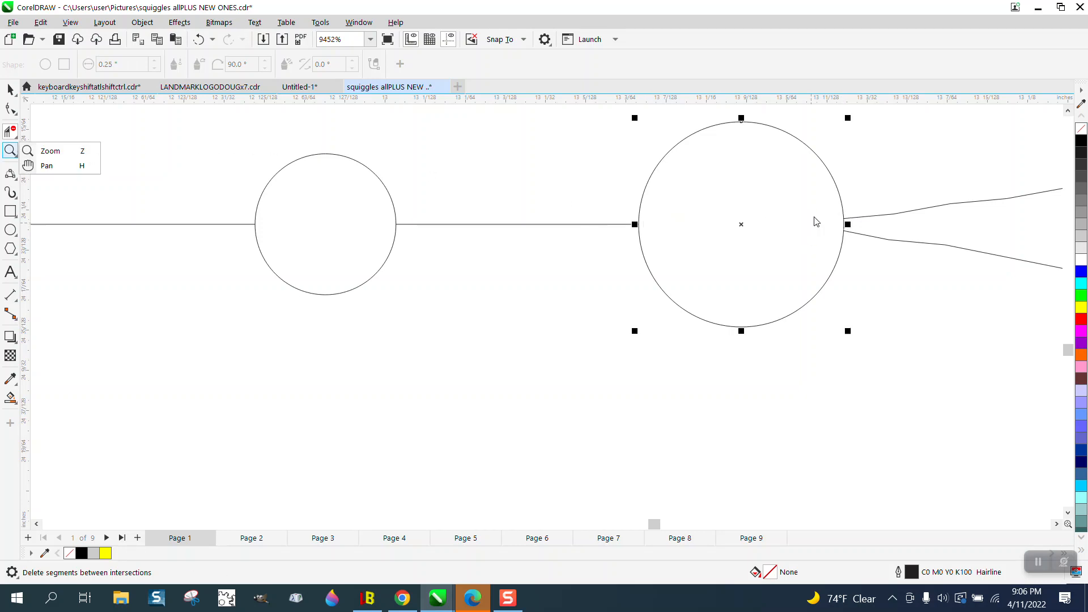
click(41, 150)
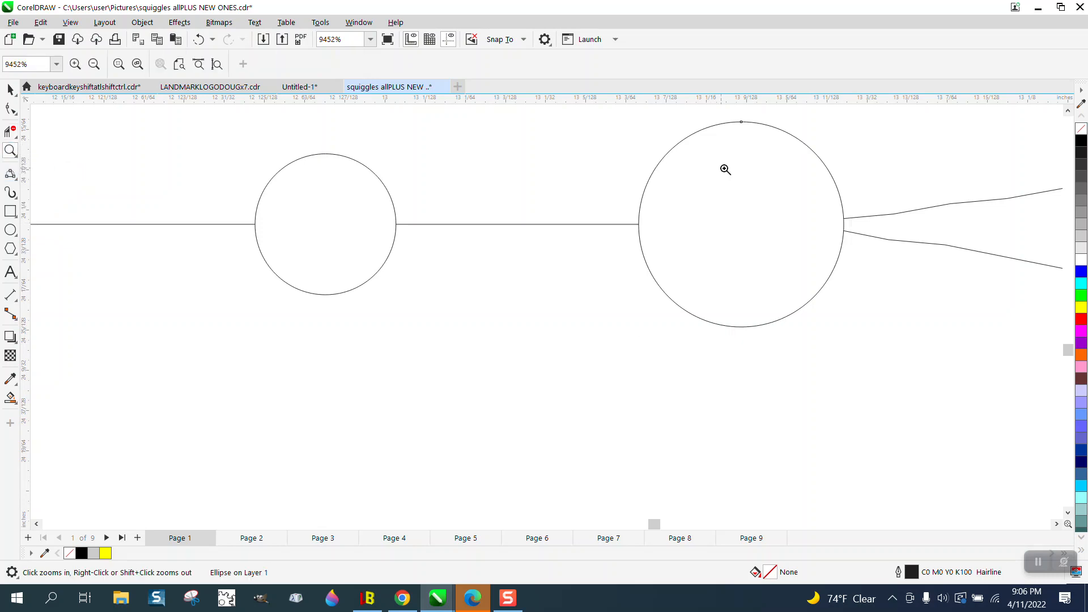
click(878, 260)
click(10, 131)
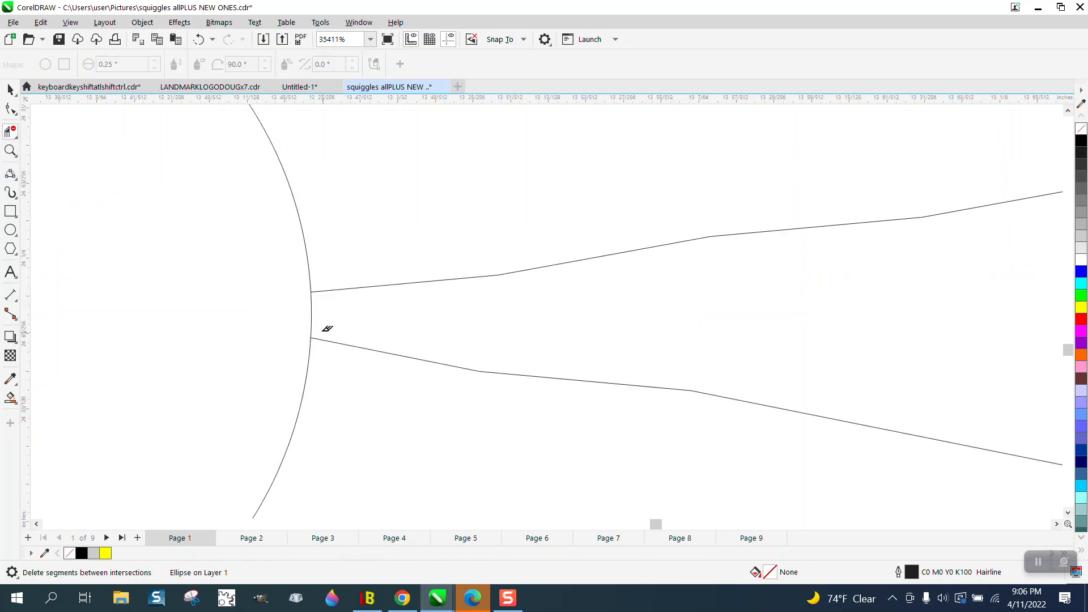
click(311, 315)
Smooth the upper and lower jagged edges of the flourish with the Smooth tool at 0.15 inch nib size.
scroll(300, 309, down, 4)
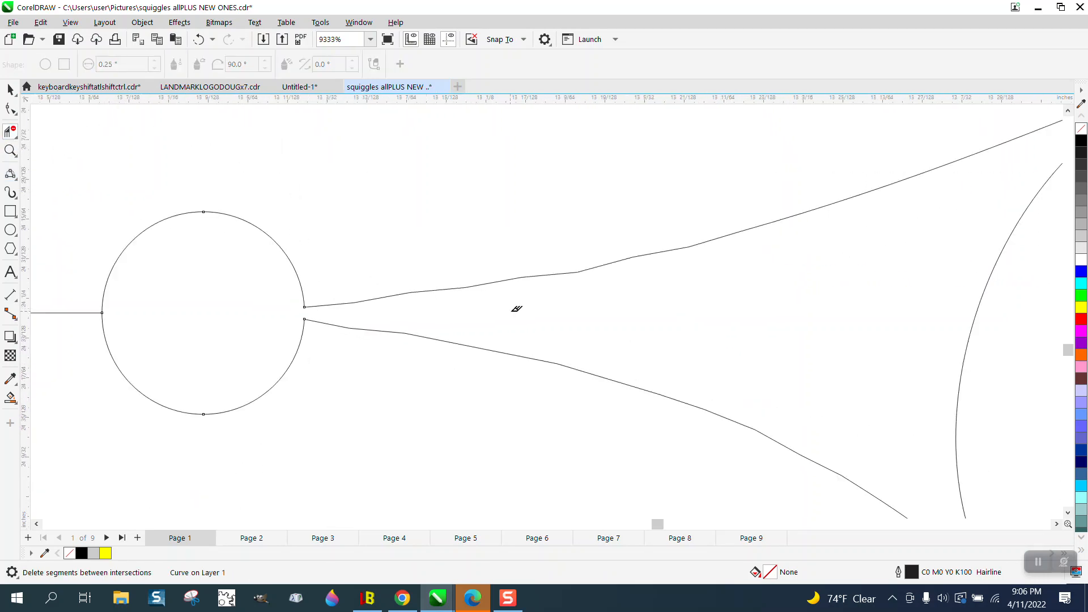
scroll(546, 304, down, 1)
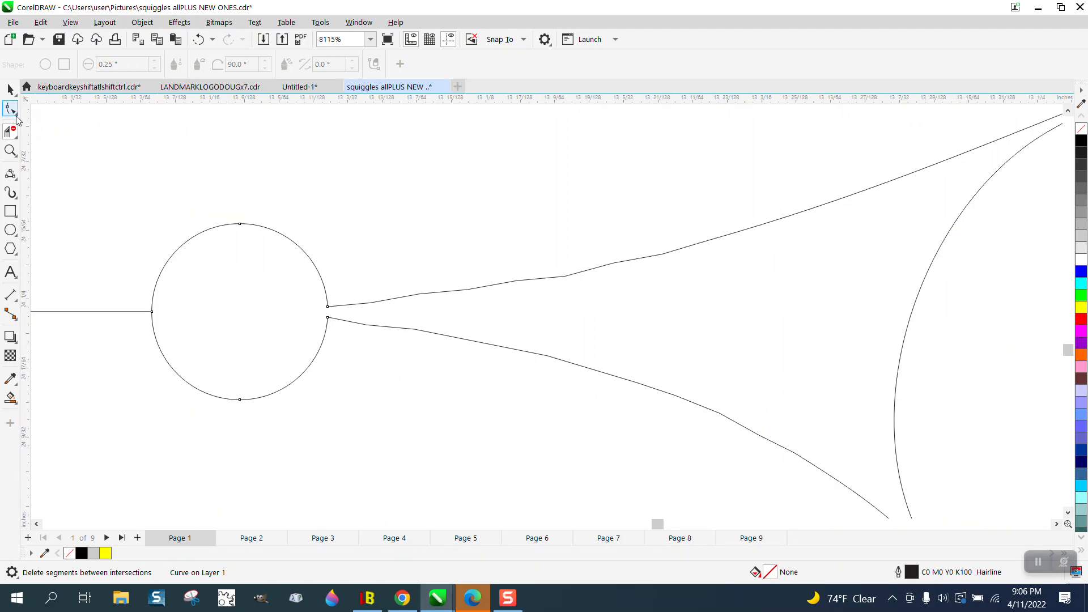
click(16, 117)
click(43, 128)
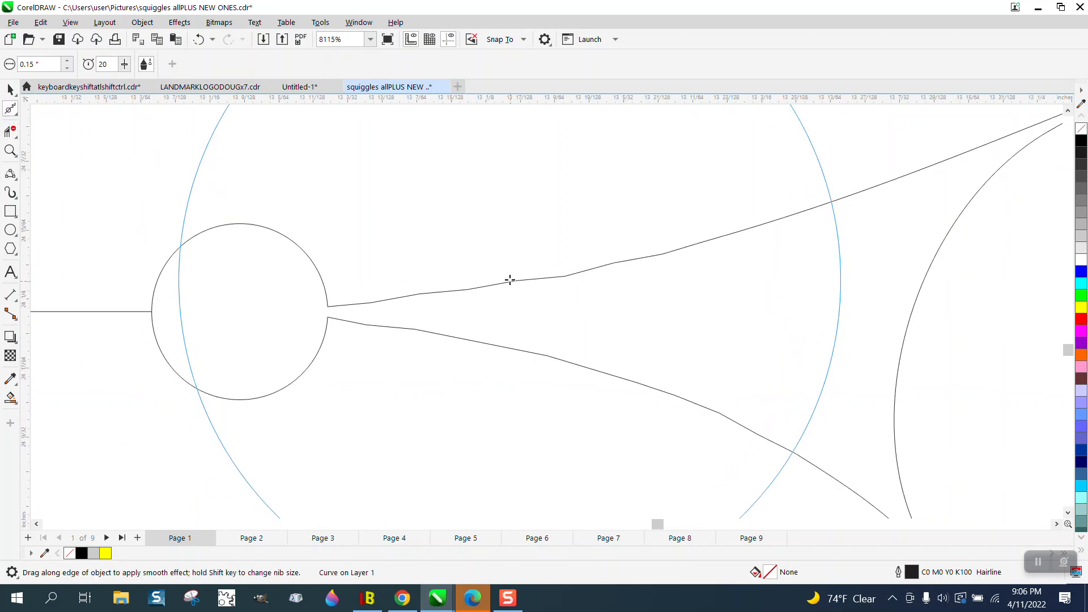
mouse_move(510, 280)
mouse_down()
mouse_move(556, 283)
mouse_move(705, 229)
mouse_move(704, 241)
mouse_move(582, 280)
mouse_move(457, 283)
mouse_move(447, 326)
mouse_move(706, 414)
mouse_up()
click(555, 277)
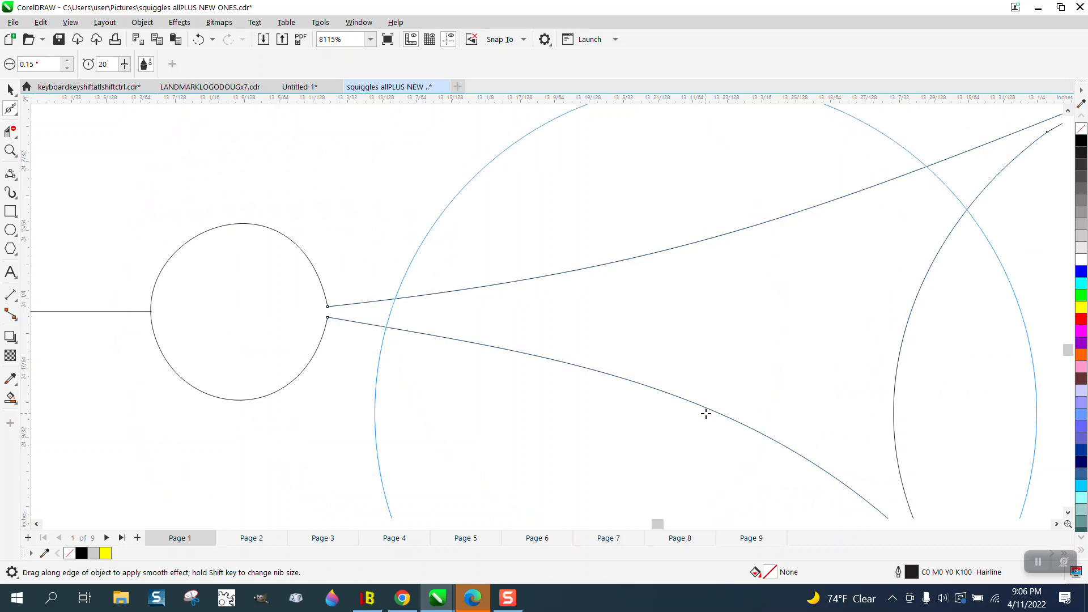
Group the five outline objects that make up the left line, circles and flourish.
scroll(448, 346, down, 2)
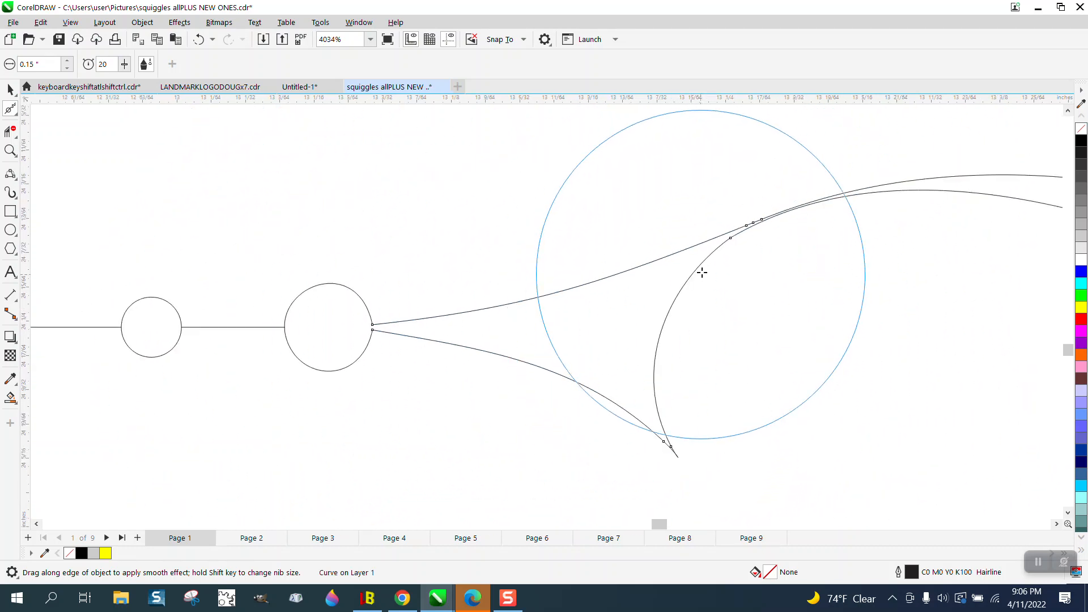
scroll(368, 263, down, 2)
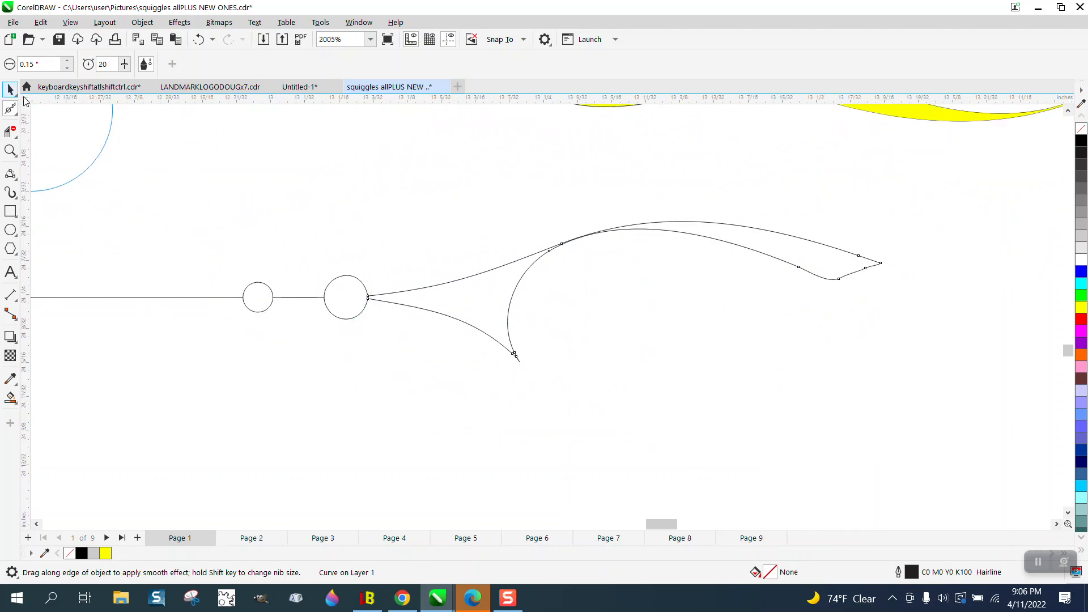
key(space)
scroll(470, 423, down, 2)
drag(94, 325, 705, 421)
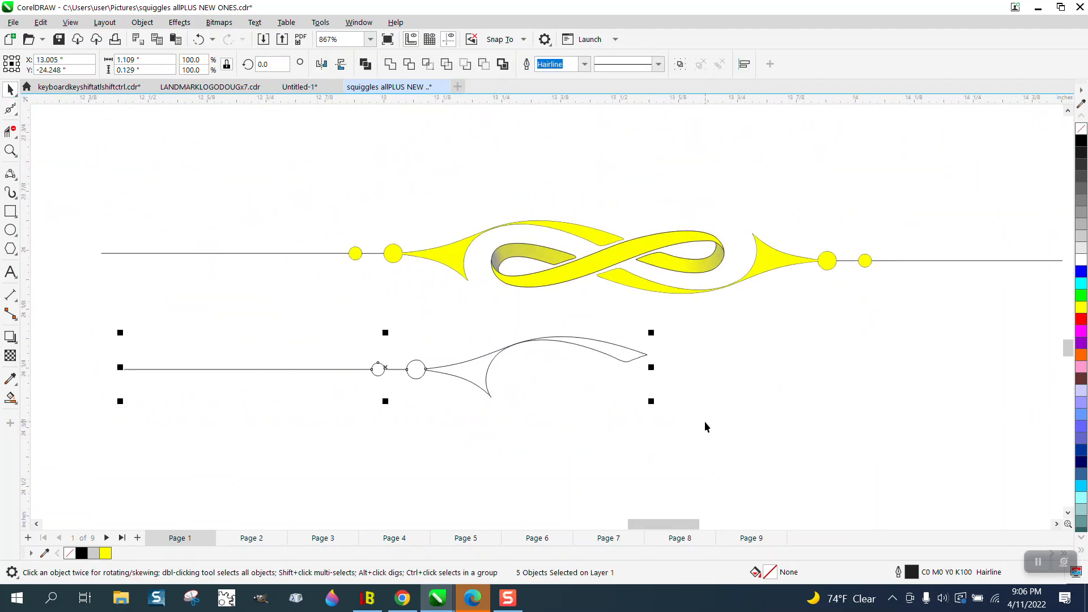
key(ctrl+g)
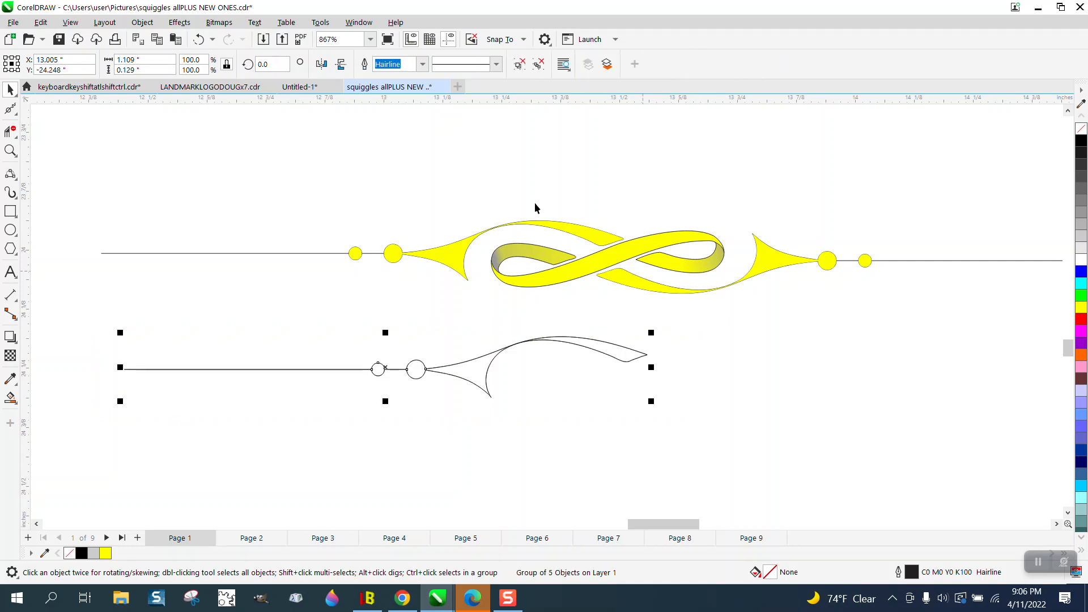
Create a copy of the left group mirrored horizontally and vertically, and move it to the opposite side as the right half.
click(342, 65)
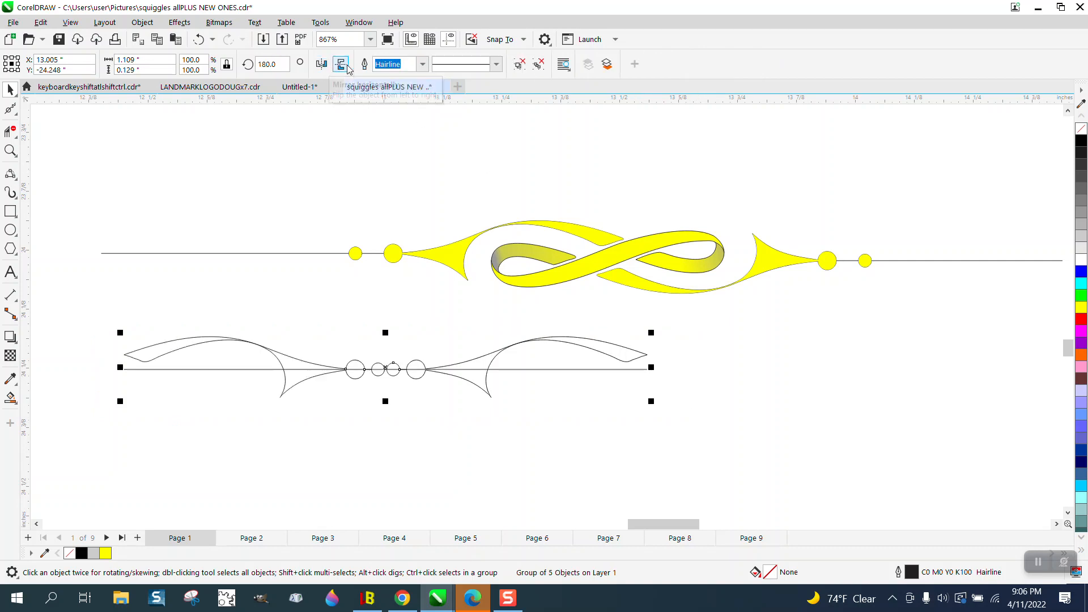
click(341, 65)
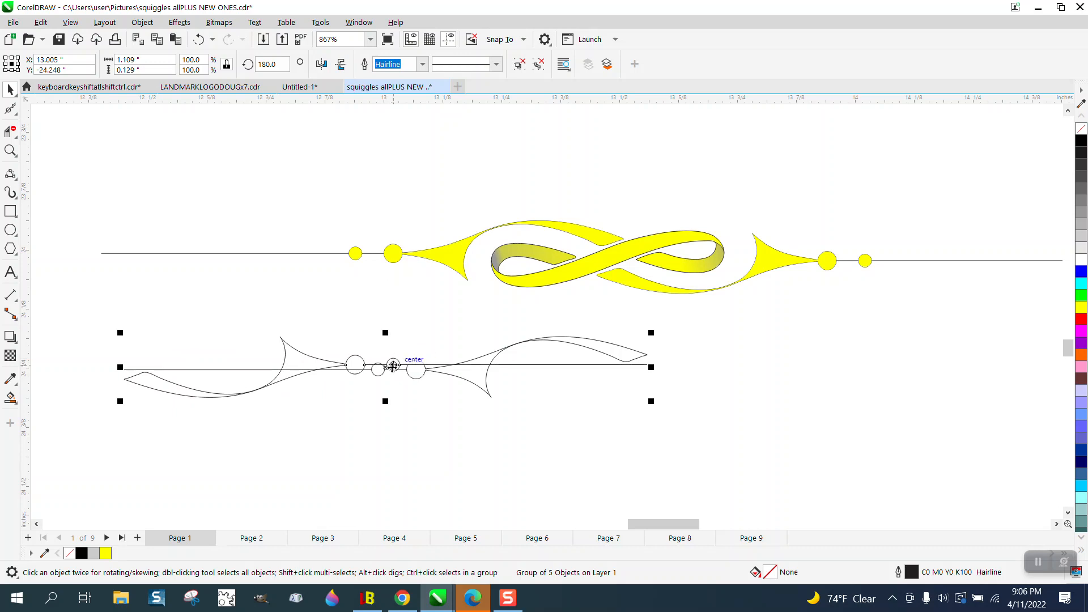
drag(389, 369, 821, 376)
Move the knot outline and its two fold lines 1 inch up between the left and right flourishes.
scroll(660, 316, down, 5)
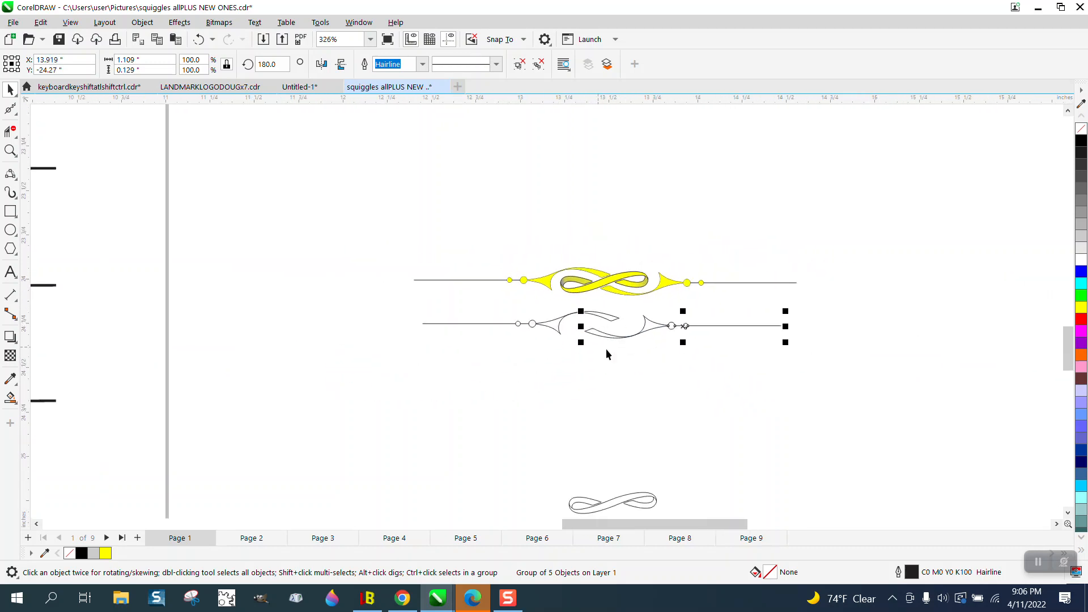
mouse_move(572, 487)
mouse_down()
mouse_move(602, 510)
mouse_move(680, 513)
mouse_move(712, 474)
mouse_up()
key(Up)
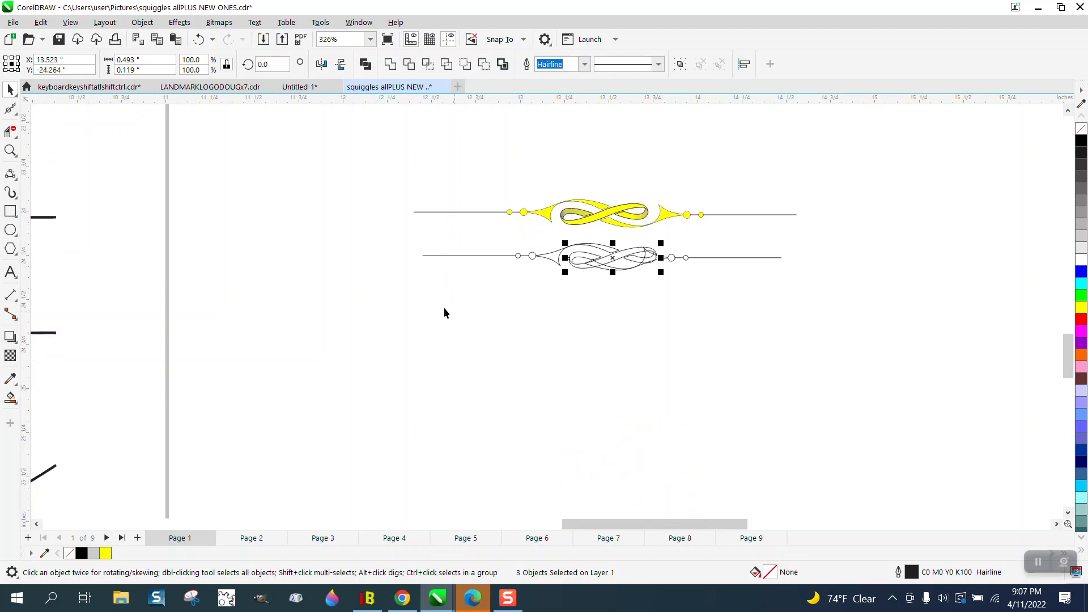
Move the mirrored right group about 0.14 inch outward so its flourish clears and wraps around the knot.
click(10, 151)
drag(544, 217, 820, 319)
click(10, 90)
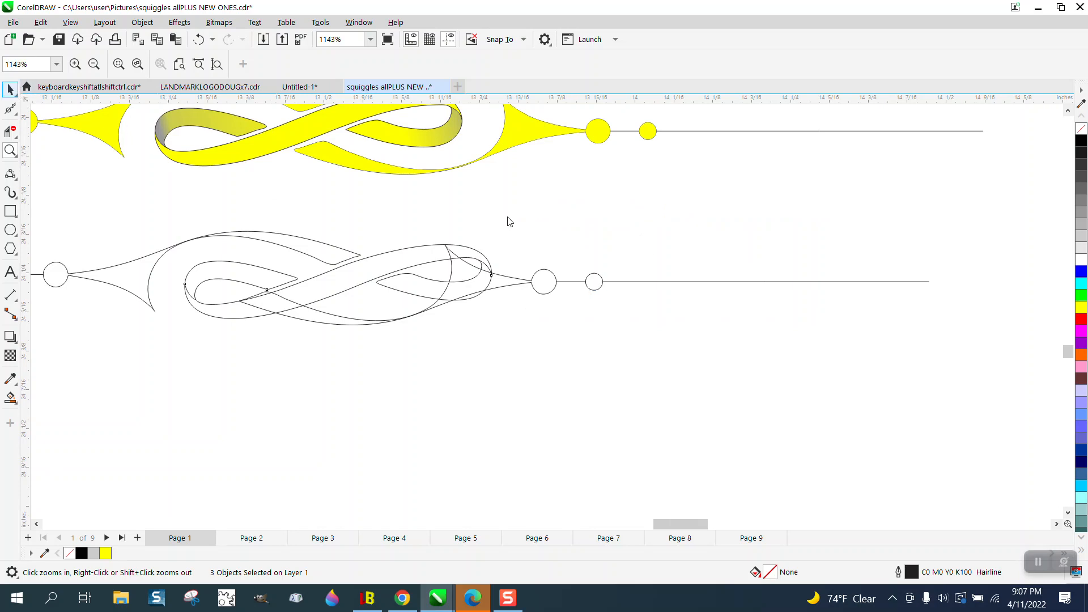
click(555, 247)
click(557, 281)
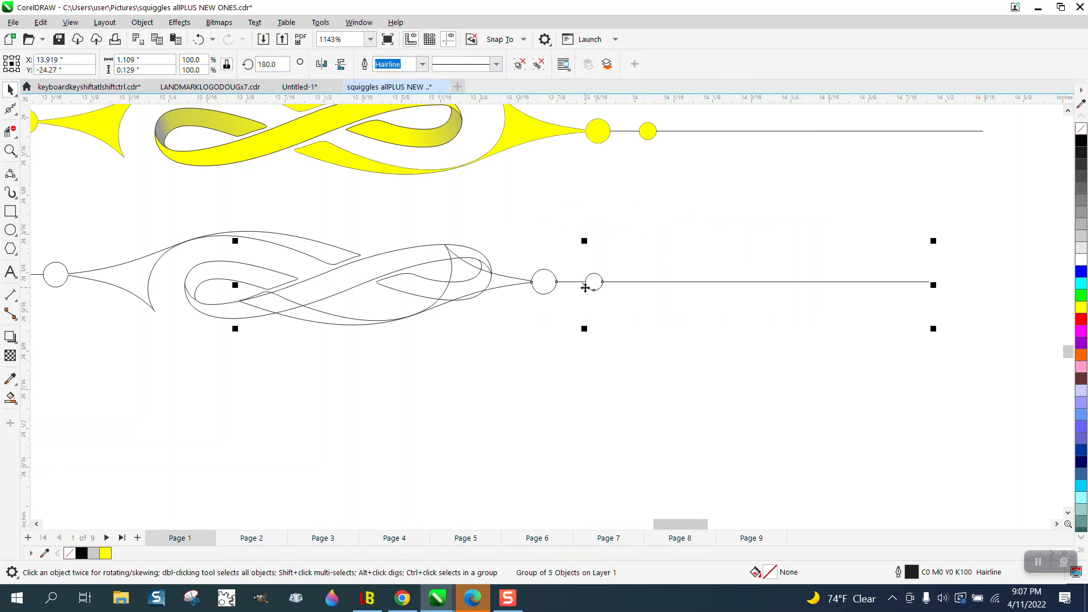
drag(584, 288, 679, 303)
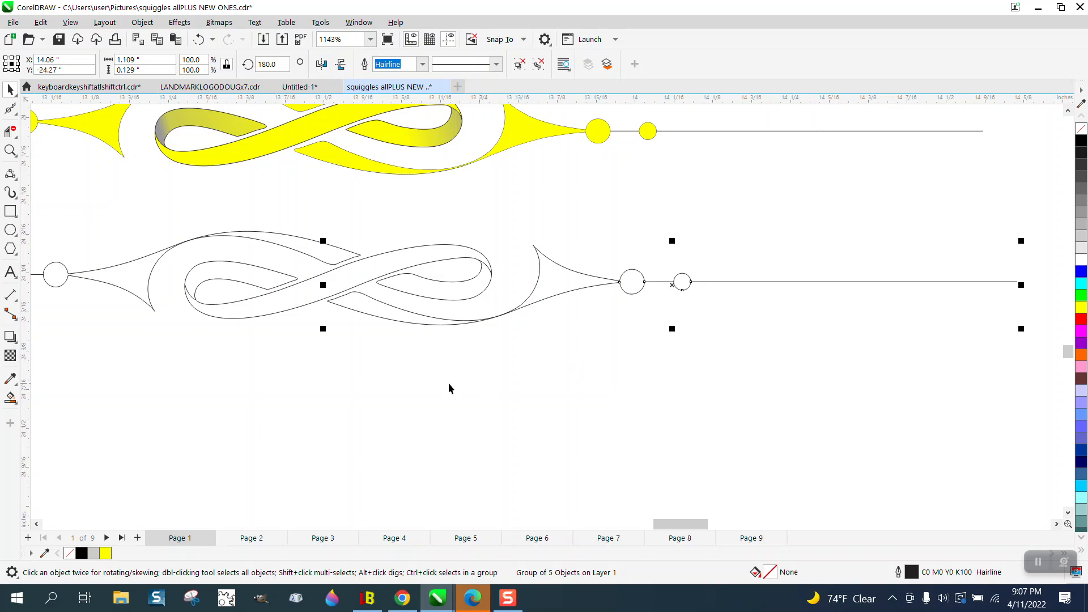
Smart Fill the left flourish and its two circles with solid black and no outline.
scroll(450, 357, down, 2)
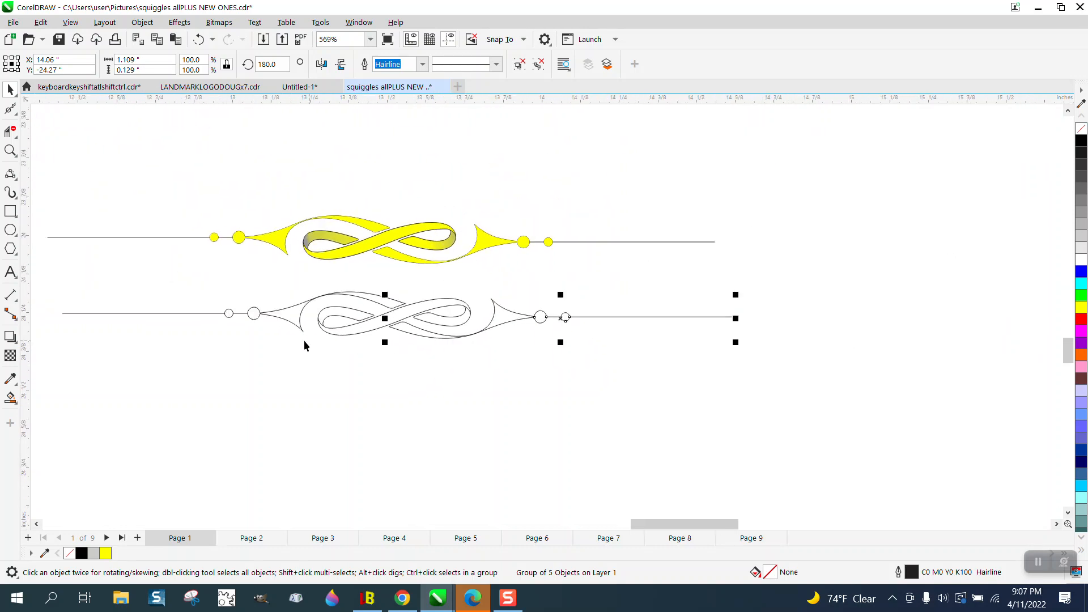
click(10, 150)
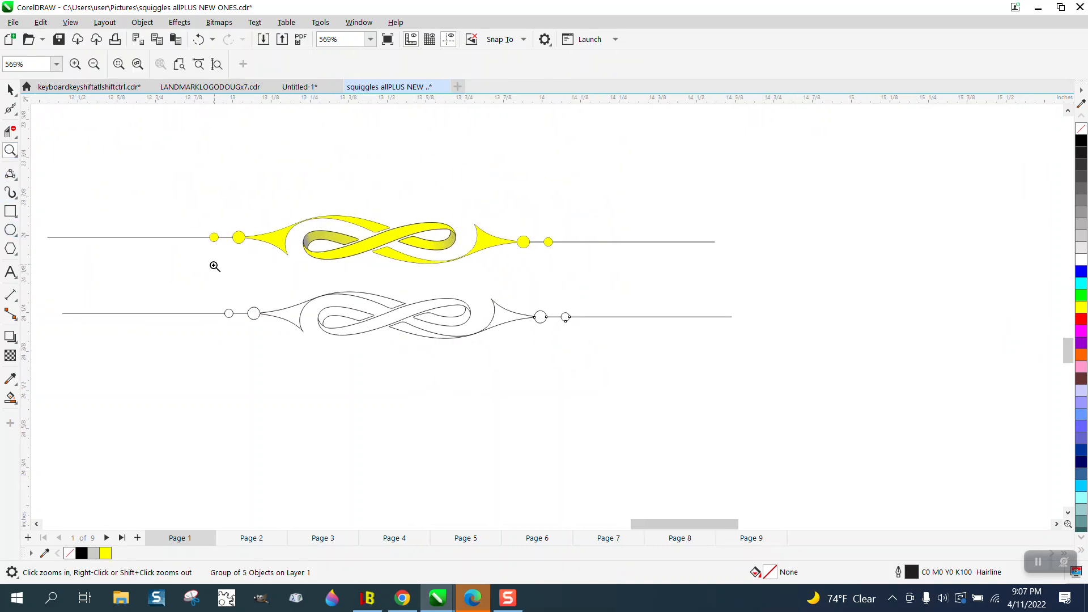
drag(219, 290, 659, 404)
click(11, 399)
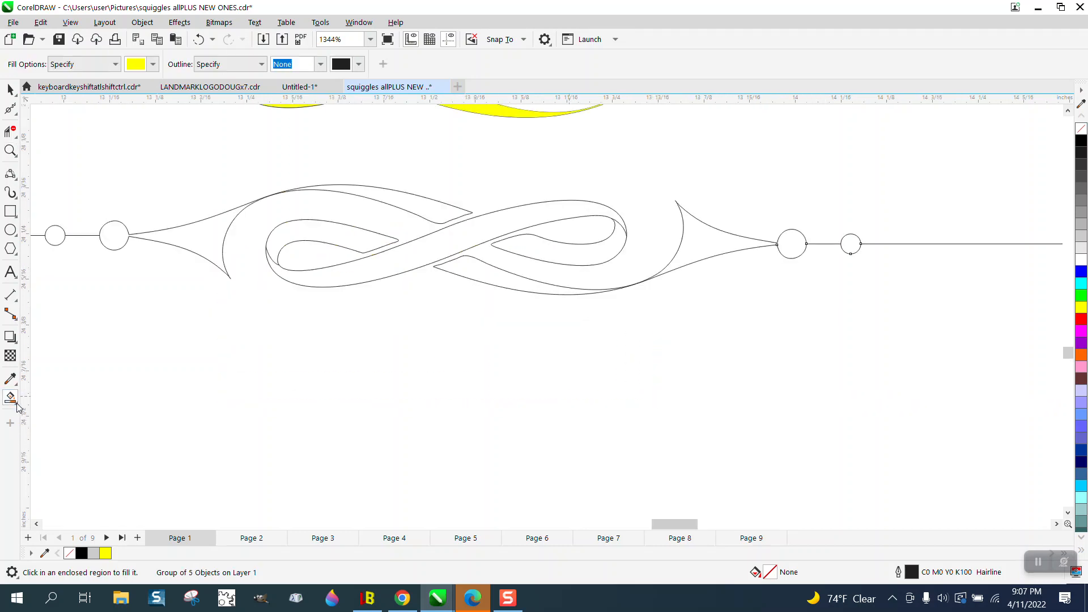
click(37, 414)
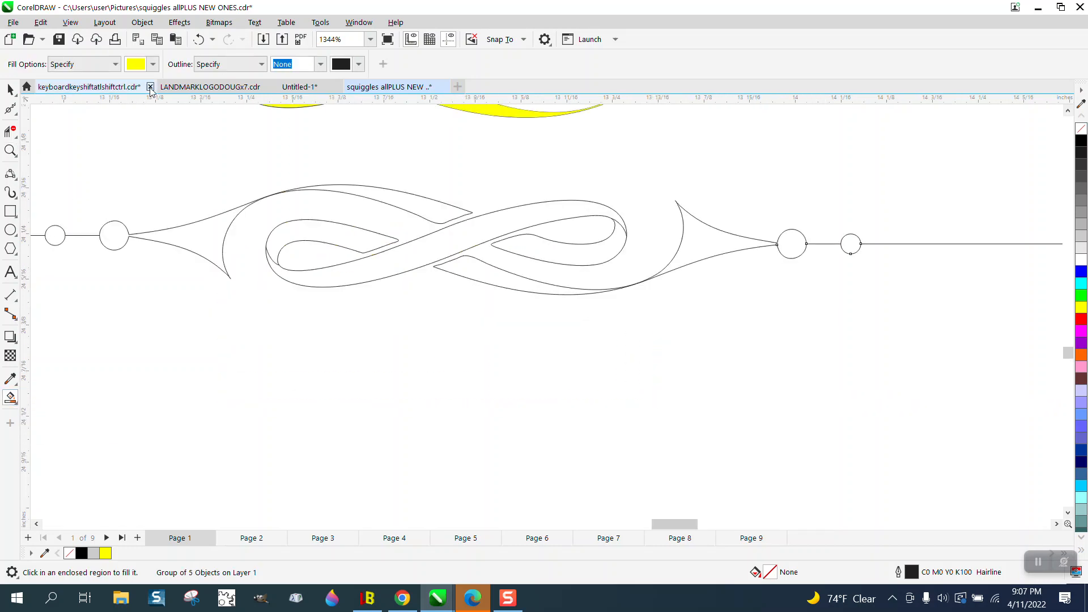
click(153, 64)
click(143, 131)
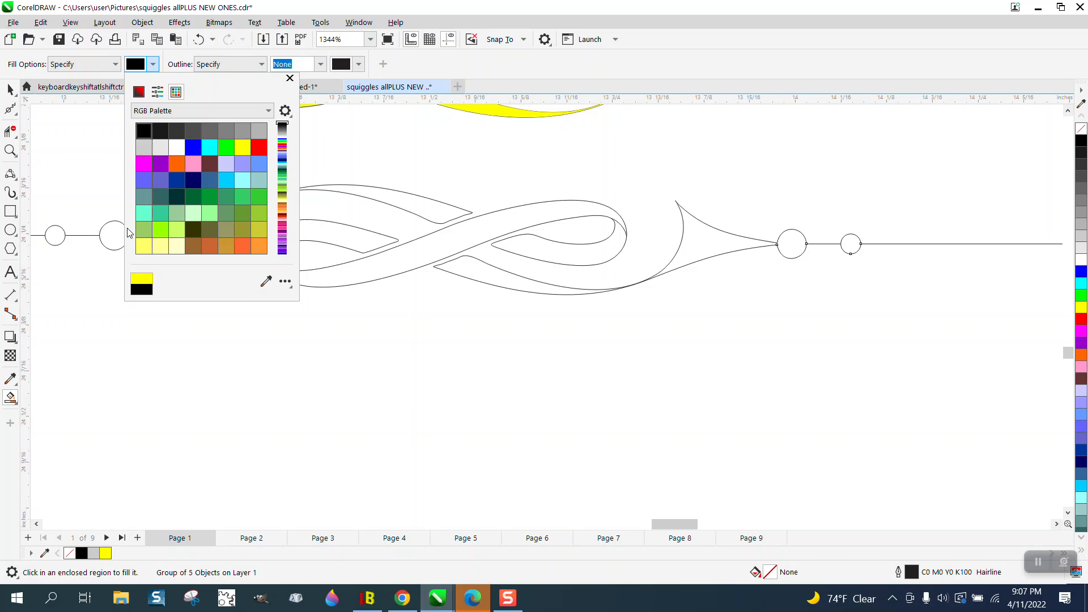
click(109, 233)
click(102, 233)
click(60, 231)
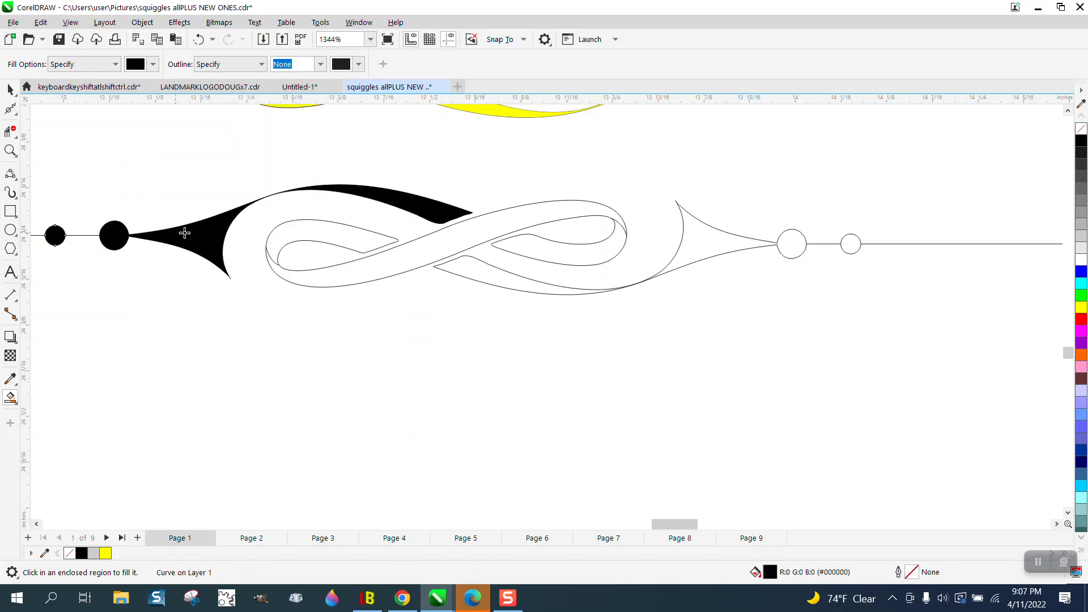
Smart Fill the knot ribbon, its inner folds, and the right flourish and circles with the same black.
click(319, 236)
click(393, 269)
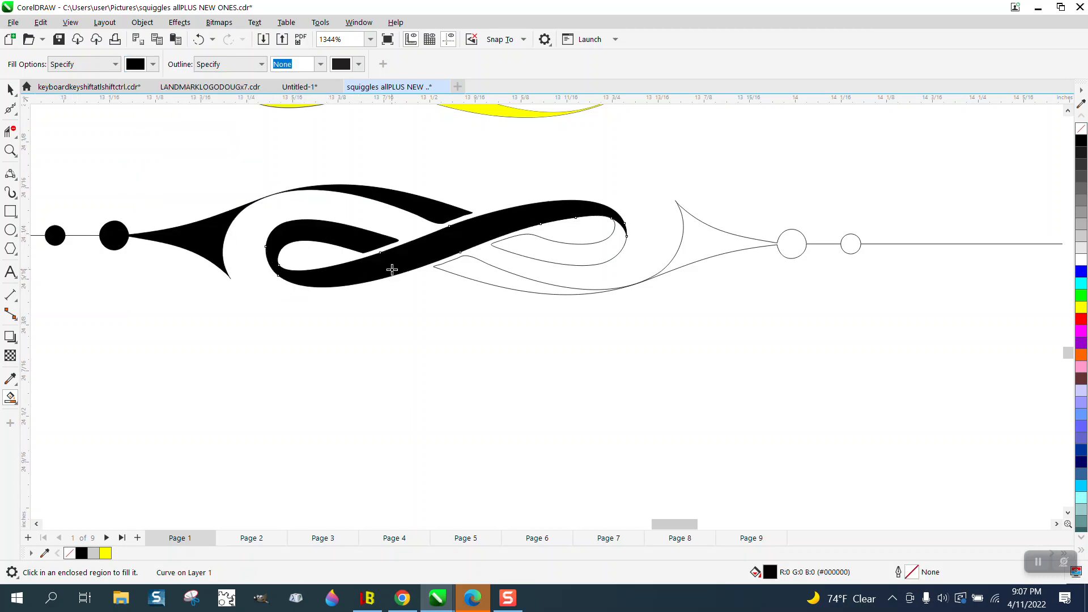
click(545, 250)
click(500, 277)
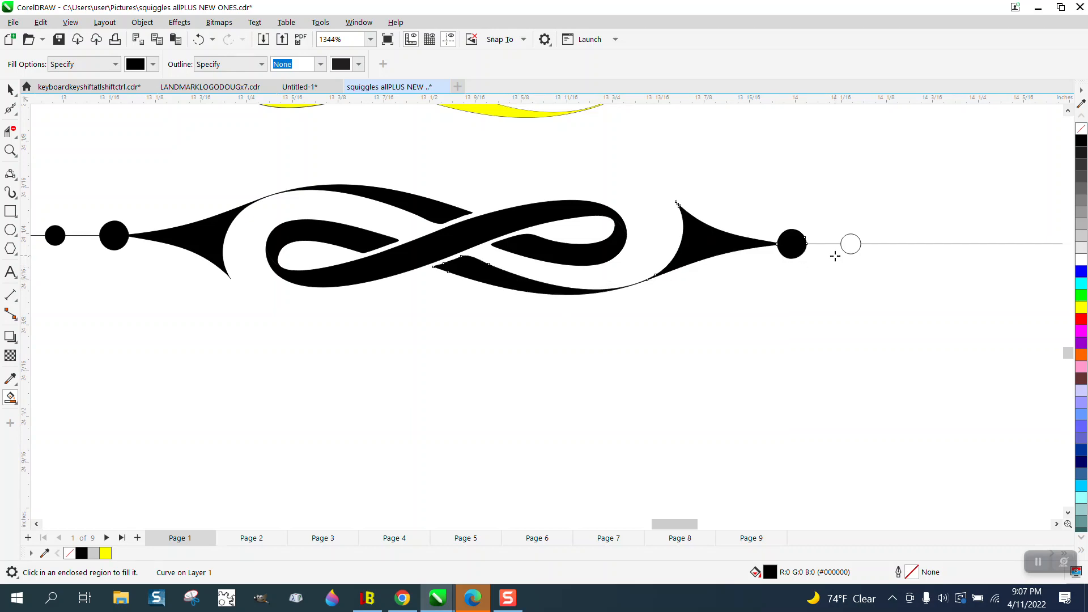
click(851, 243)
scroll(510, 327, down, 3)
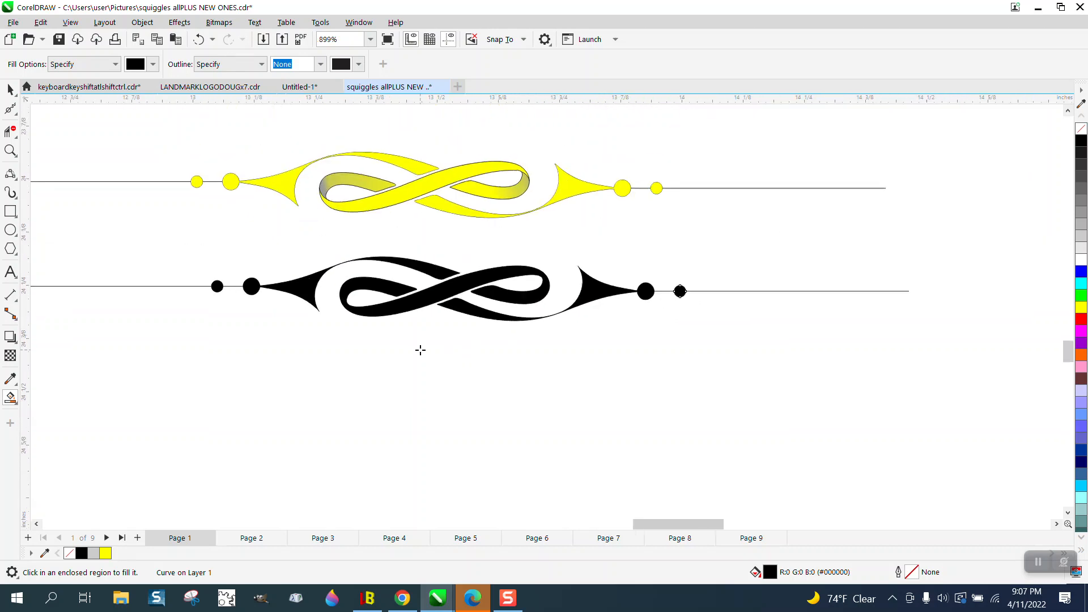
scroll(178, 239, down, 2)
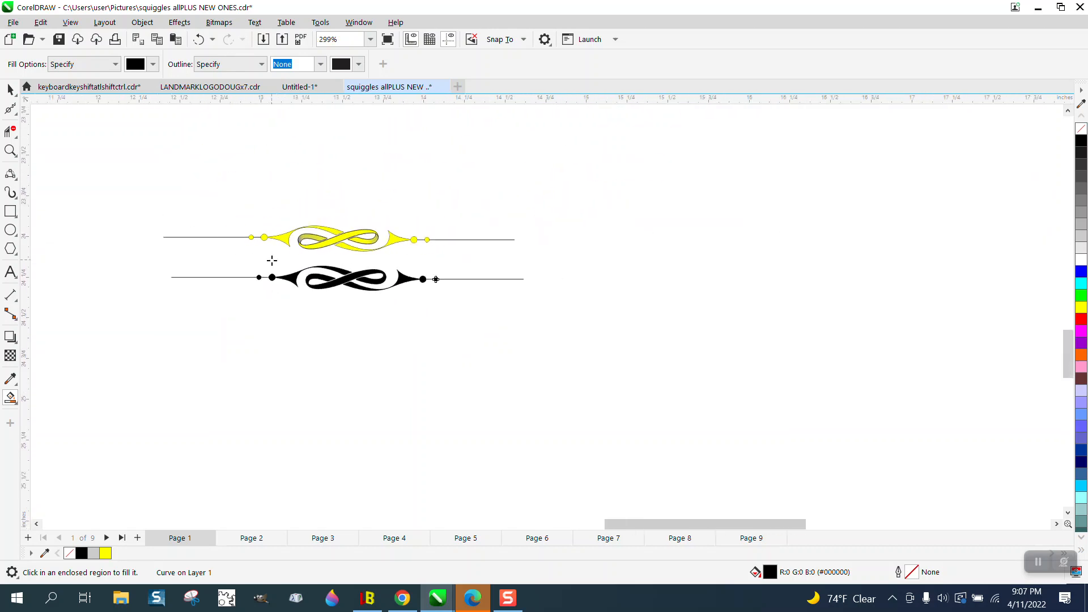
Undo all the black smart fills on the divider outlines.
click(200, 39)
click(199, 39)
click(199, 39)
click(200, 39)
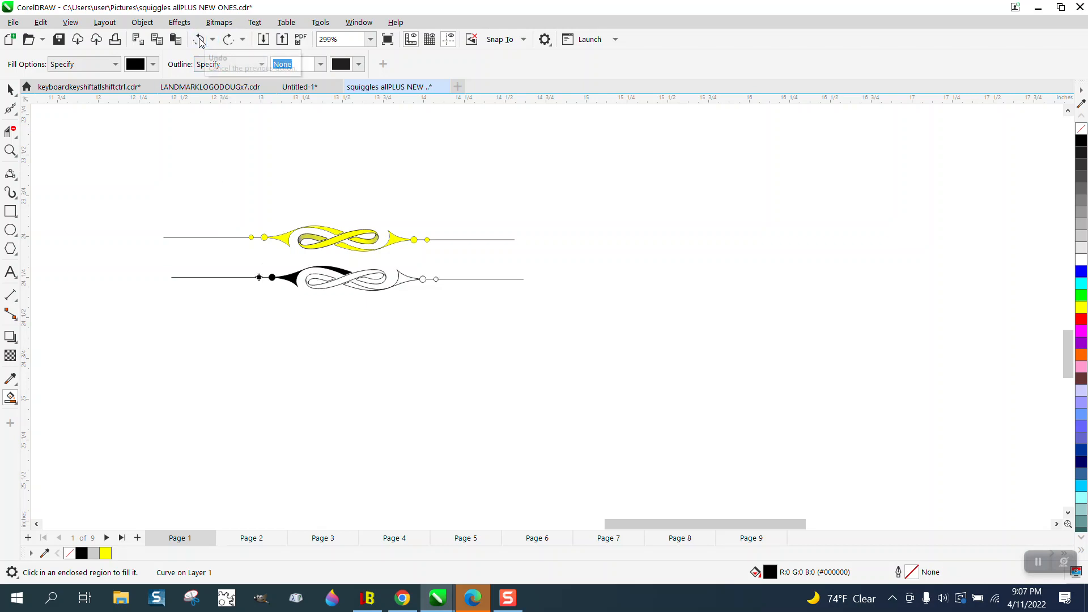
click(200, 39)
click(200, 39)
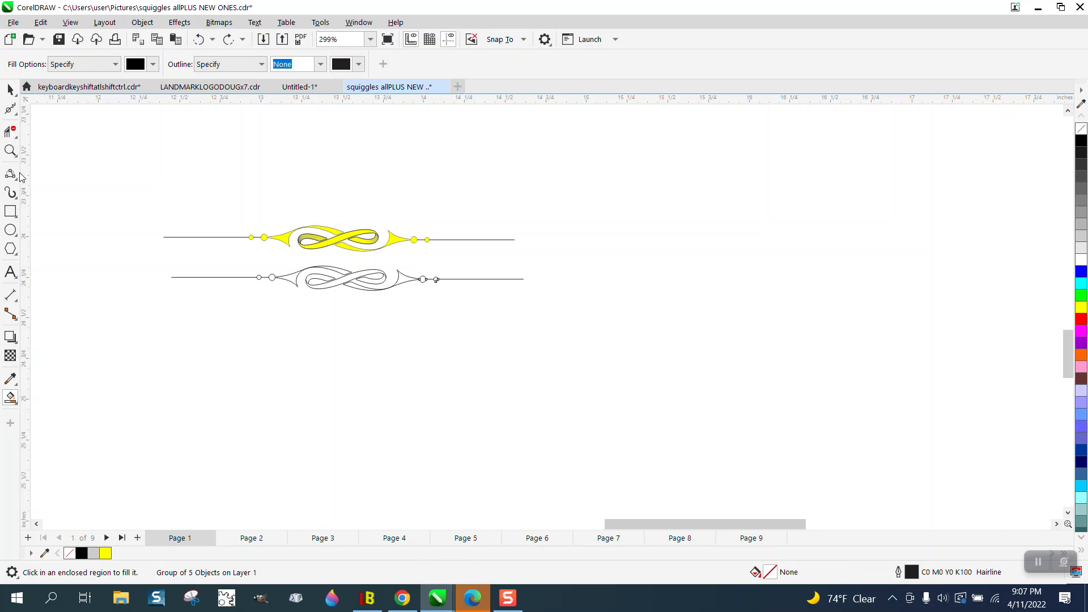
Smart Fill the knot's main ribbon and the left flourish with light gray (#CCCCCC) and no outline.
click(10, 150)
drag(263, 251, 534, 335)
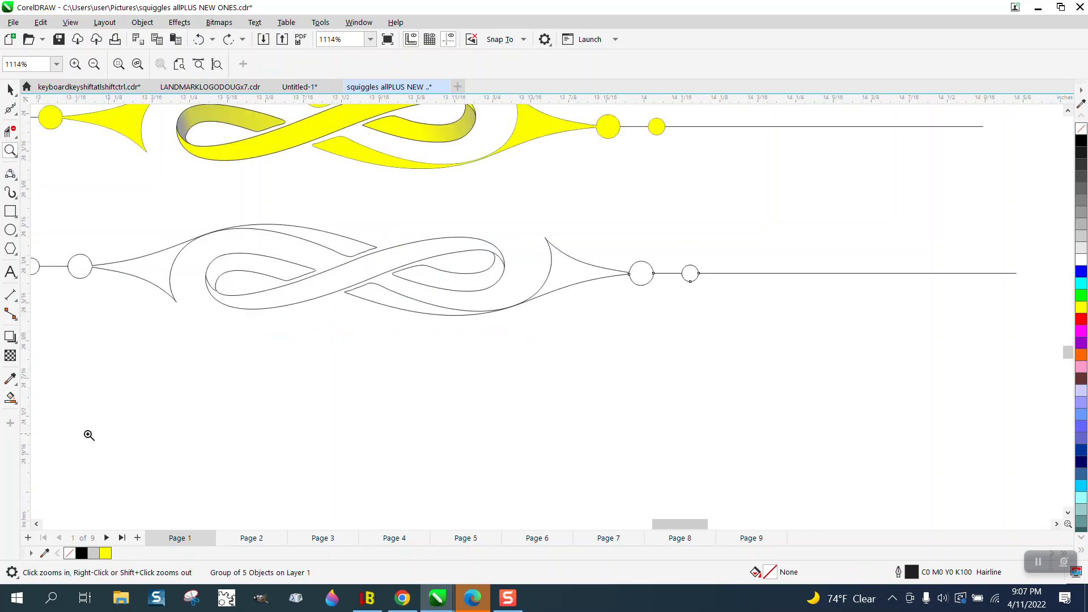
click(15, 404)
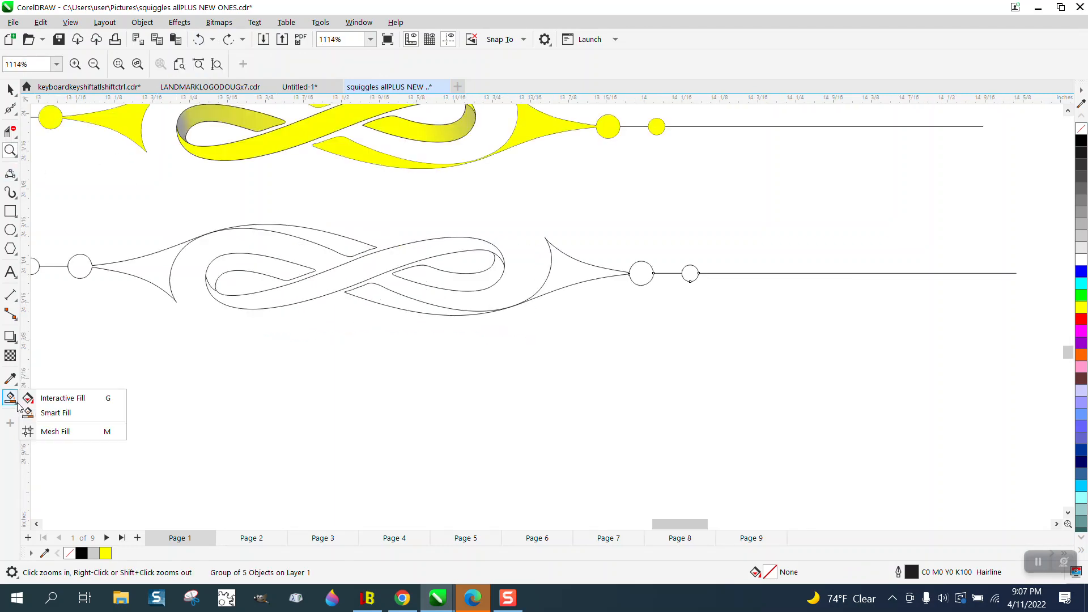
click(56, 412)
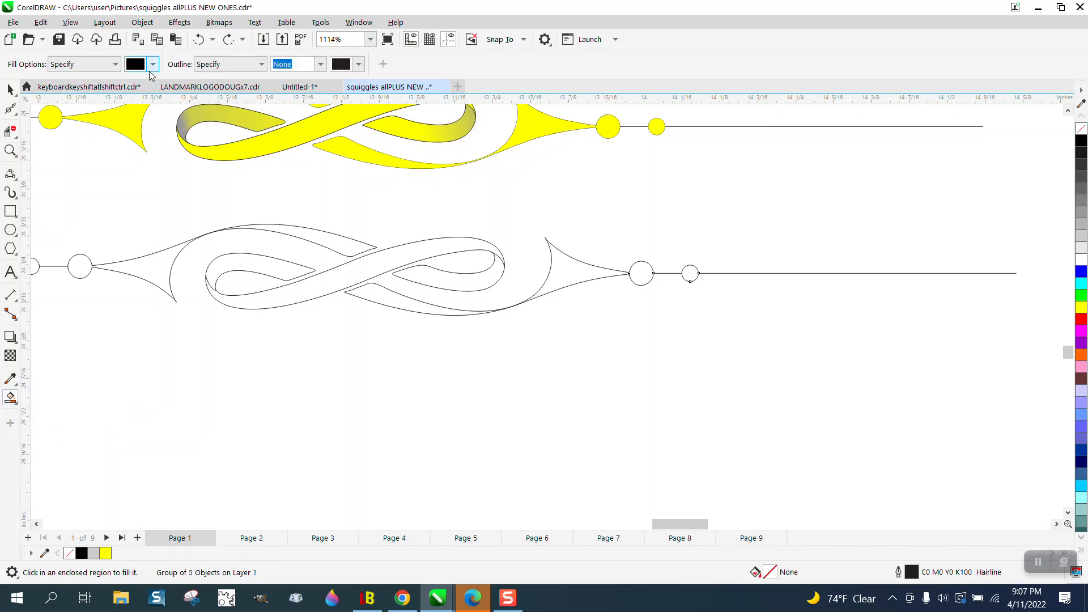
click(153, 64)
click(145, 149)
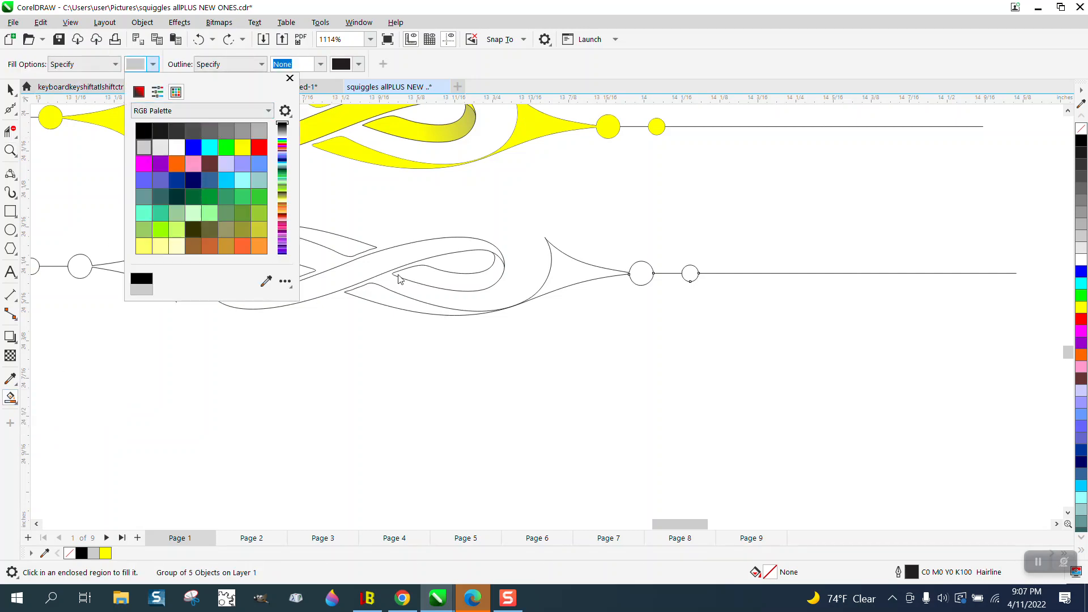
click(399, 260)
click(351, 243)
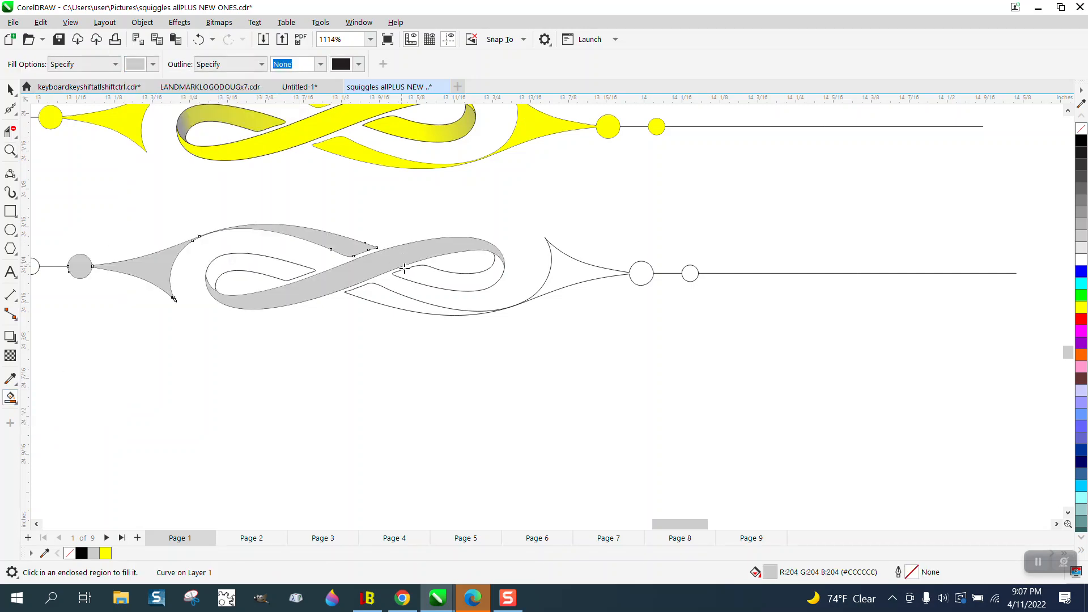
Smart Fill the knot's two inner folds and the right flourish with the same light gray.
click(442, 281)
click(295, 276)
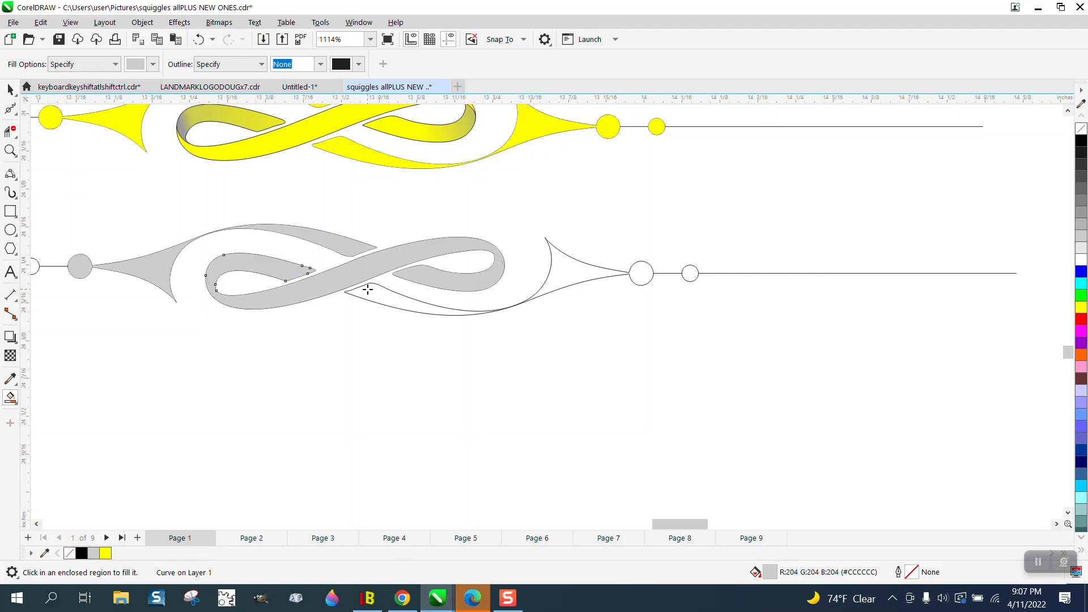
click(386, 294)
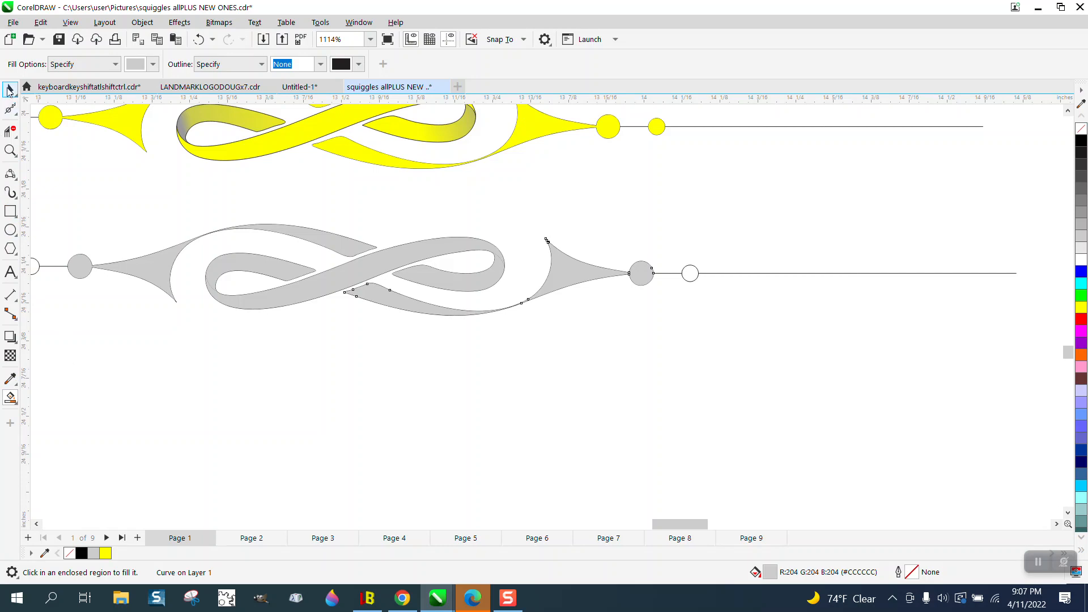
Apply a linear fountain fill to the knot's left inner fold, running from the bend up toward its pointed tip.
click(9, 91)
click(250, 263)
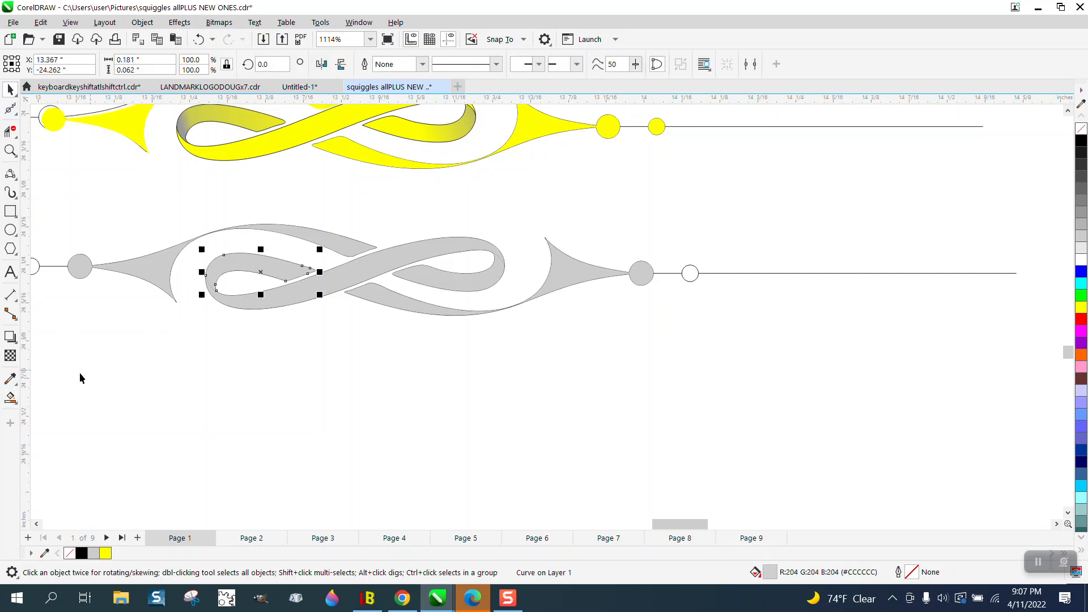
click(16, 401)
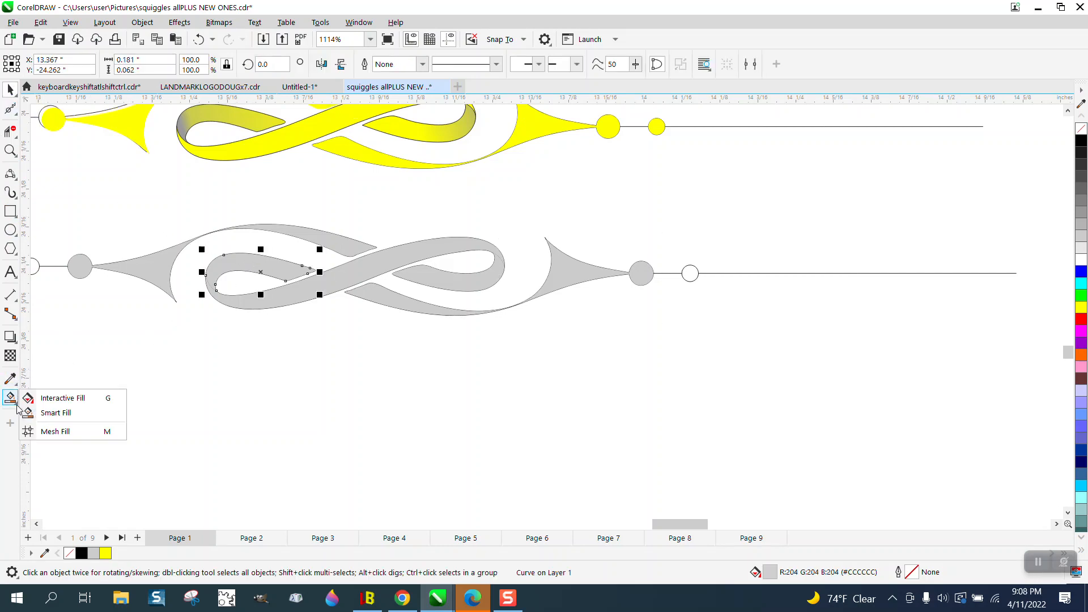
click(51, 407)
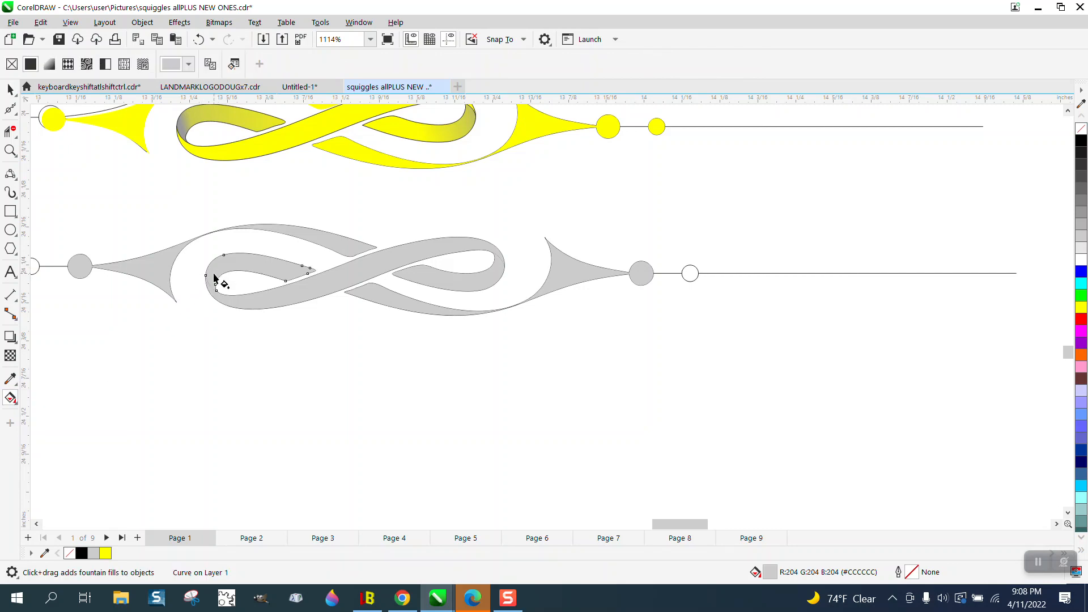
drag(215, 274, 290, 234)
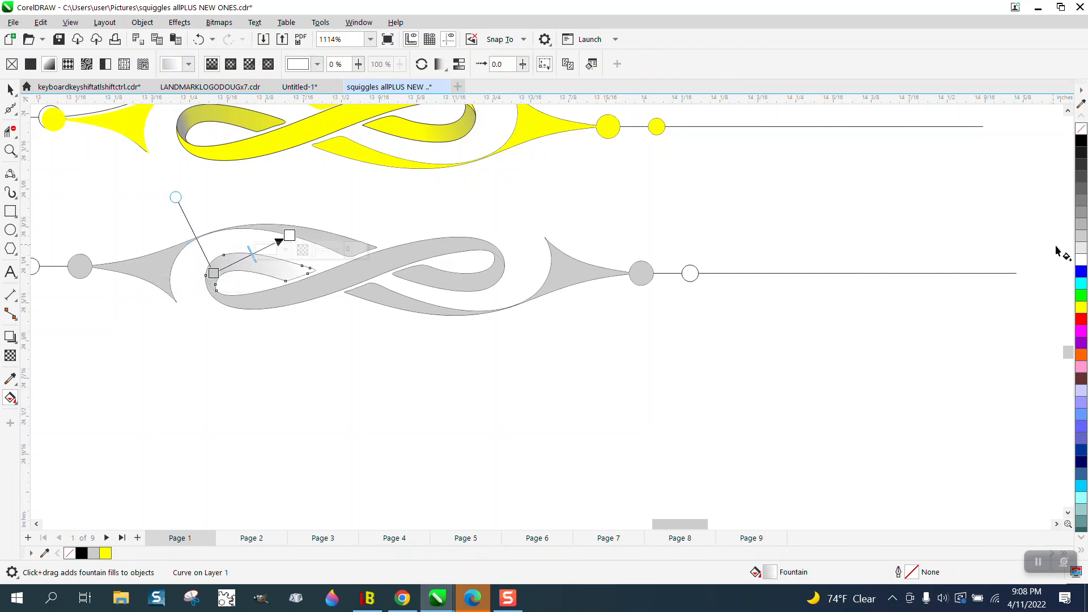
double_click(1084, 215)
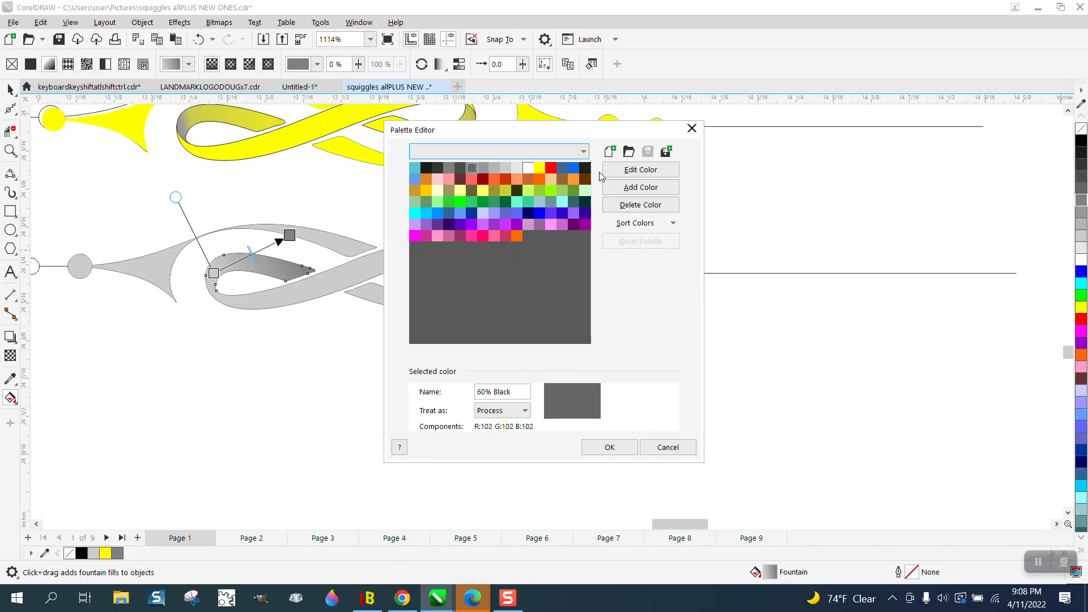
click(691, 128)
click(199, 41)
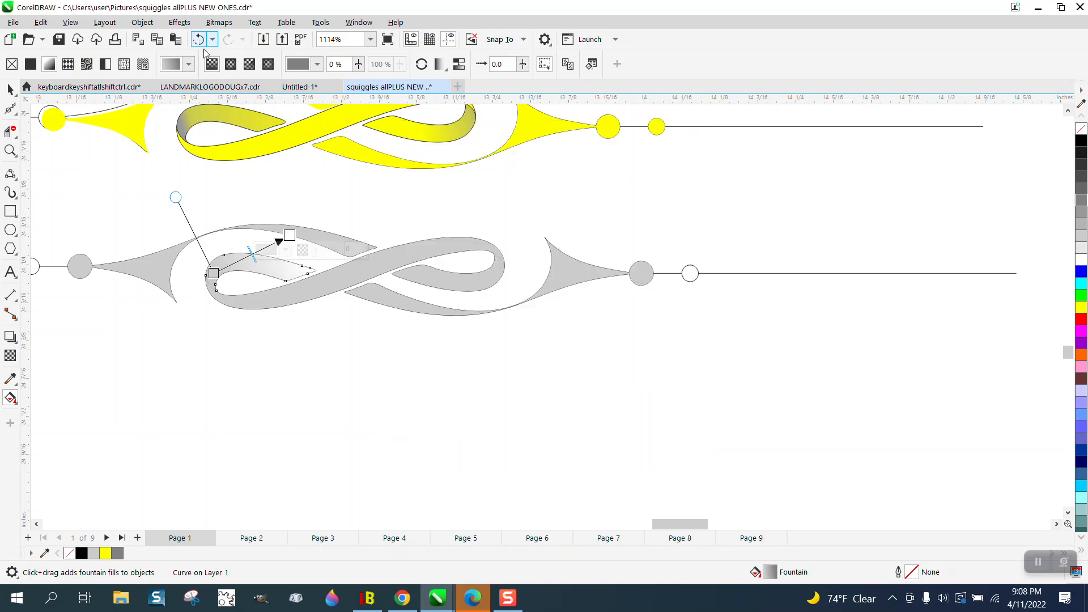
Set the left fold's gradient to medium gray at the bend and light gray at the end, extending it toward the tip.
drag(1082, 215, 214, 271)
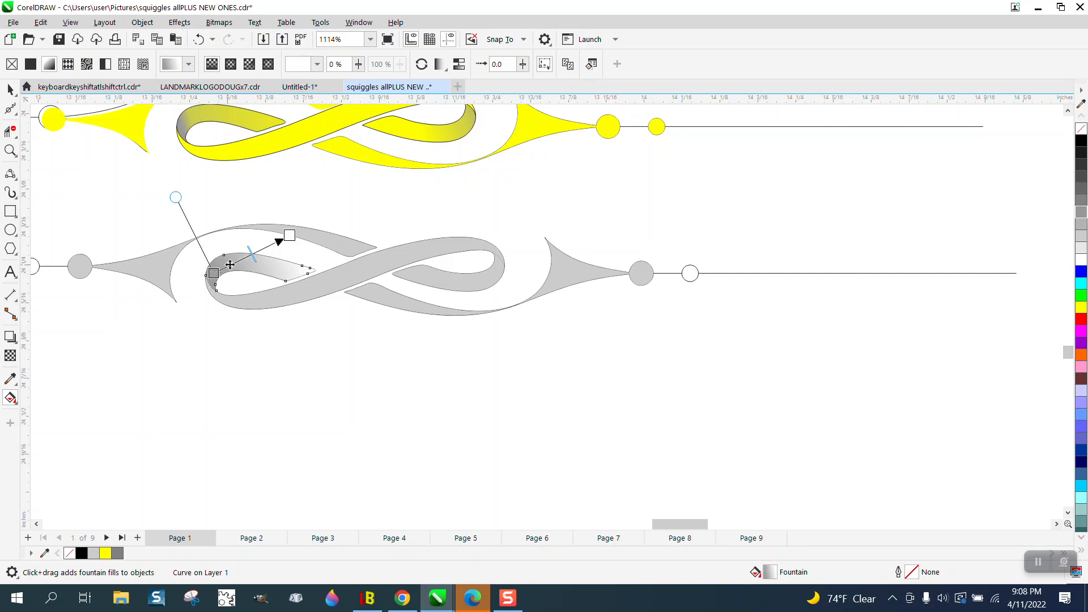
drag(1082, 267, 311, 241)
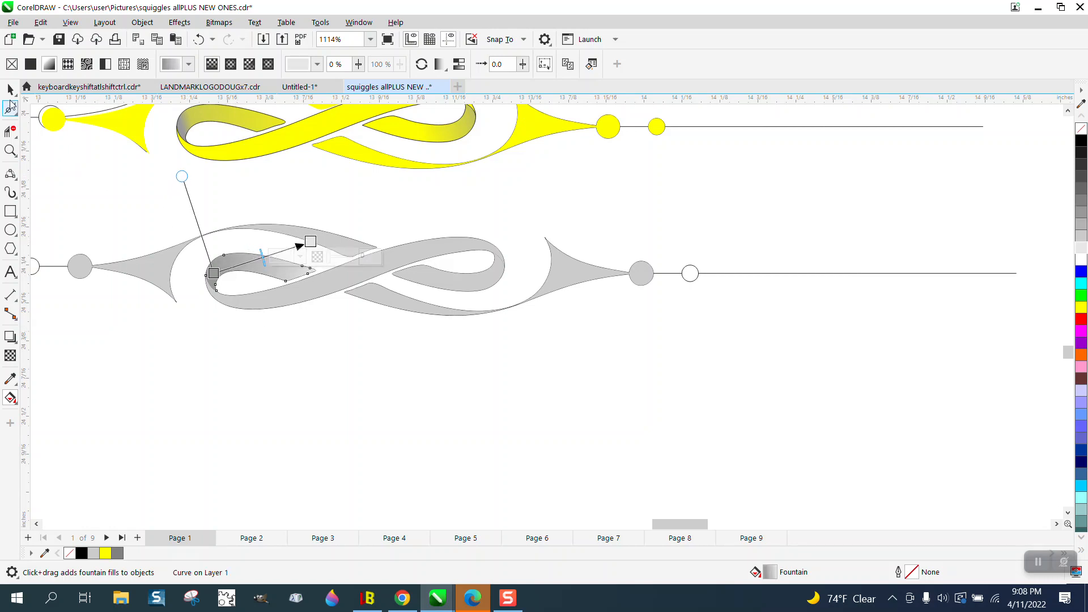
click(11, 89)
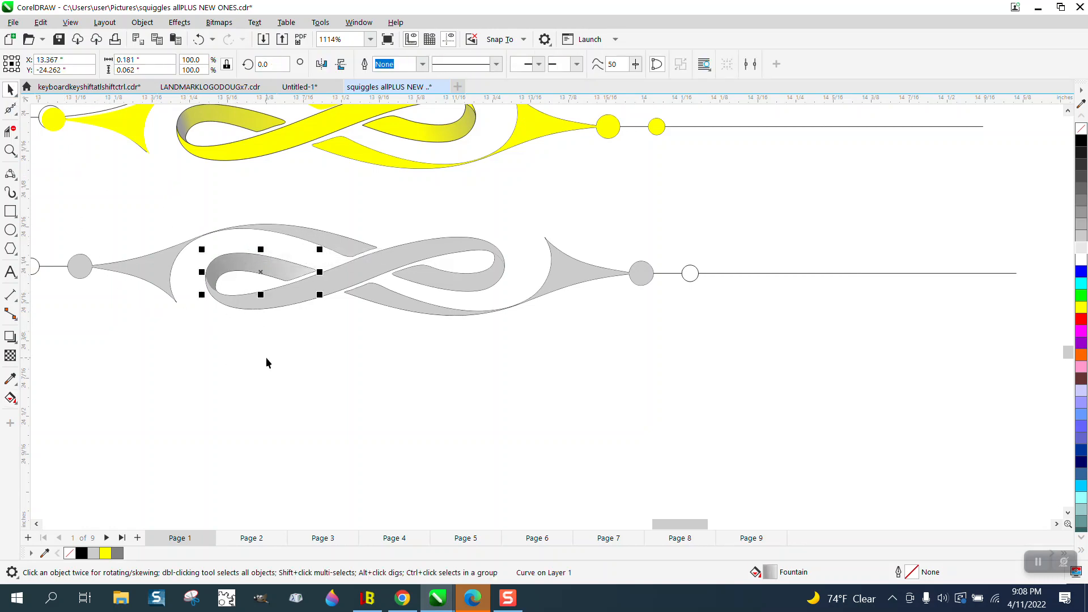
Try to shade the knot's right inner fold with a linear fountain fill, dark gray at the bend and light gray at the end.
click(10, 151)
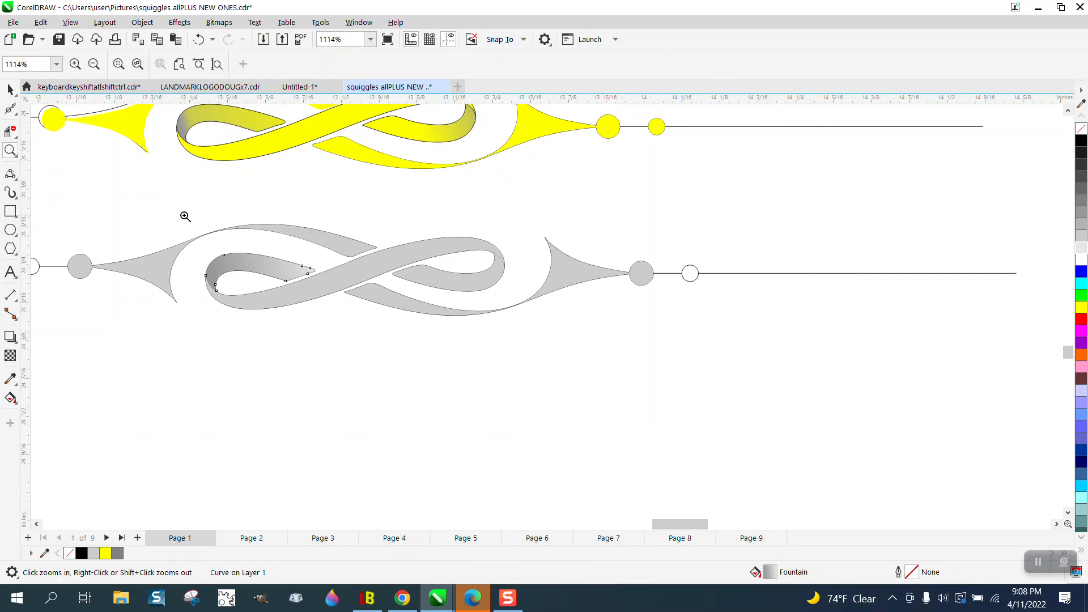
drag(185, 216, 383, 347)
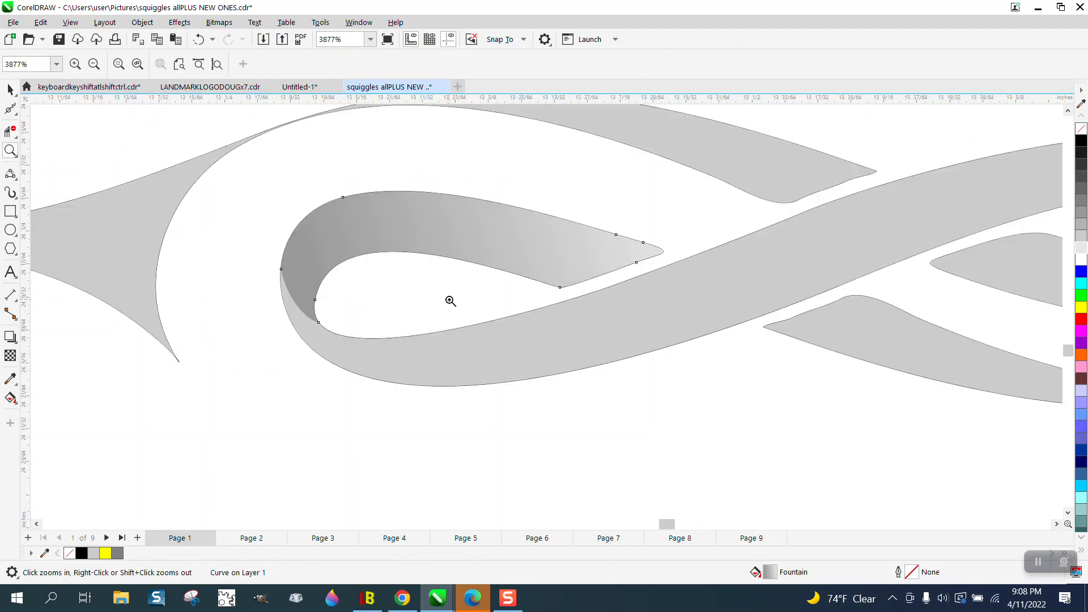
right_click(41, 249)
right_click(63, 243)
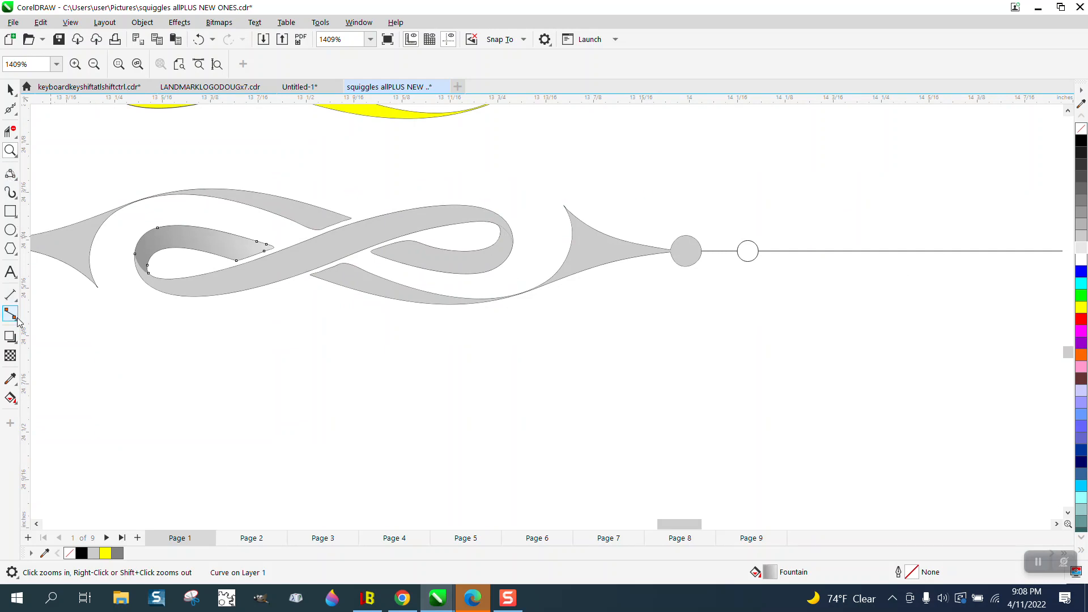
click(10, 398)
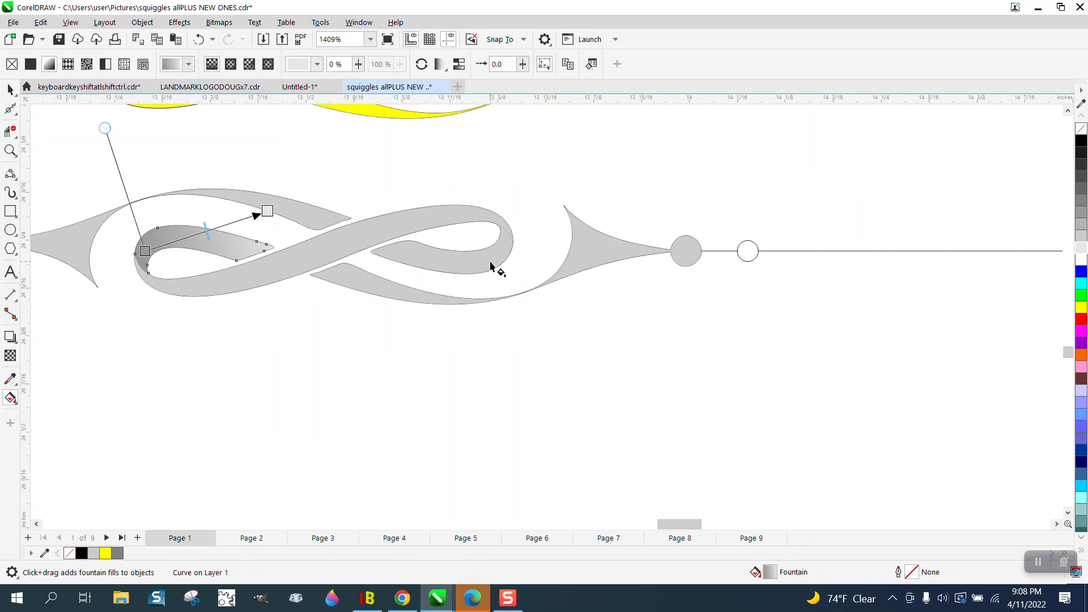
click(491, 264)
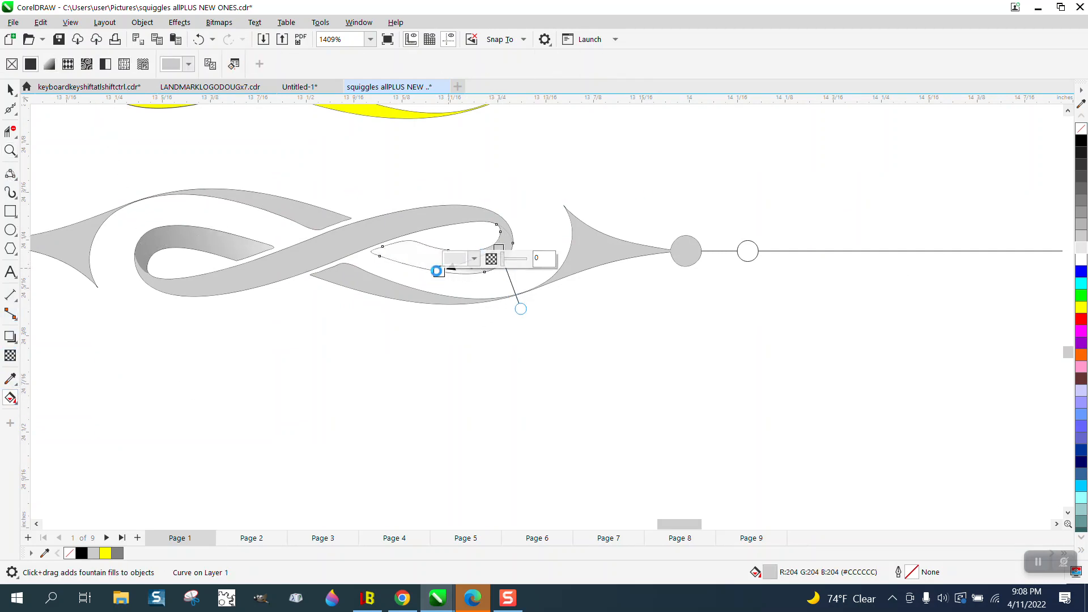
drag(436, 271, 435, 271)
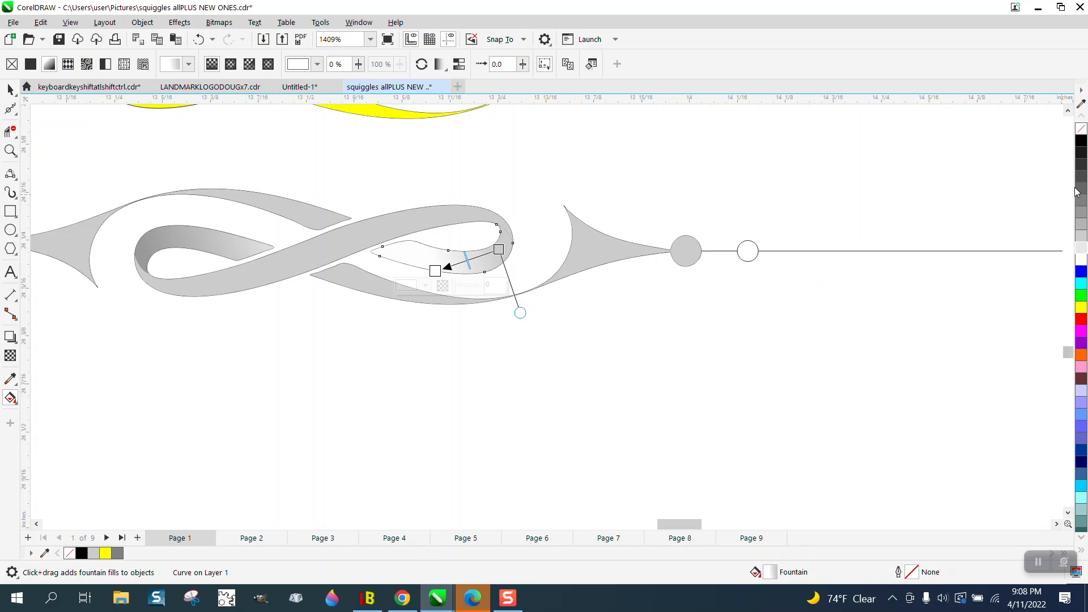
drag(1085, 180, 499, 249)
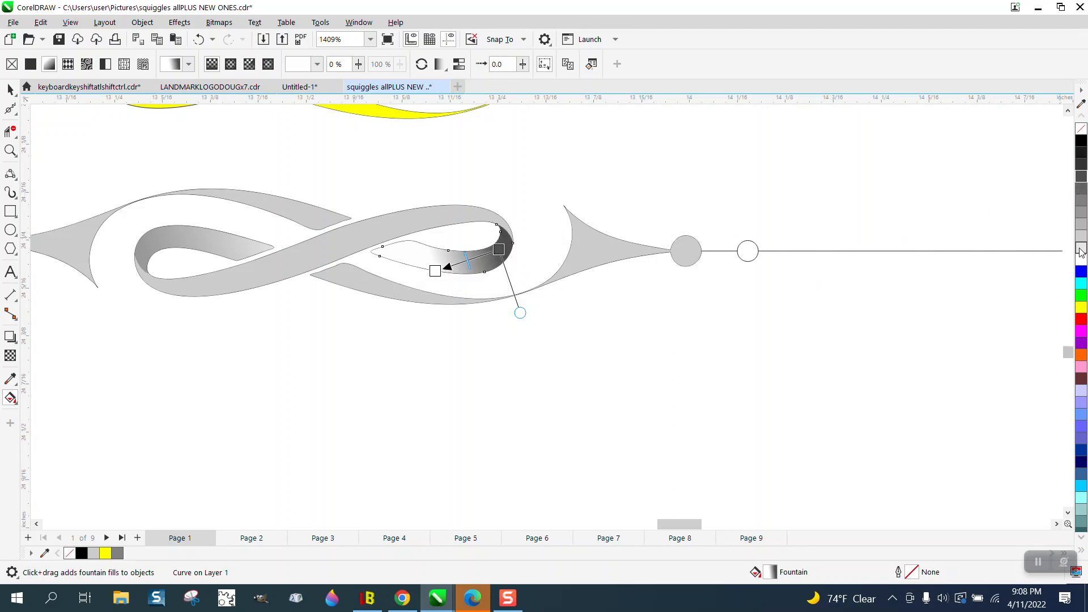
drag(1081, 251, 442, 277)
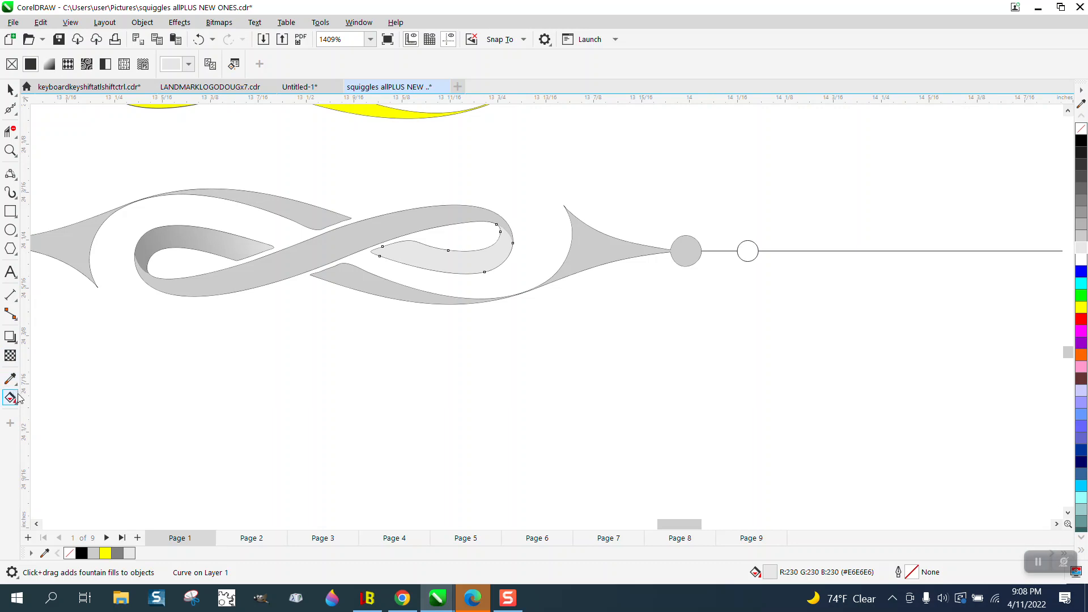
Apply a linear fountain fill to the right inner fold, starting at the bend with medium gray and ending in light gray toward the tip.
drag(472, 264, 444, 267)
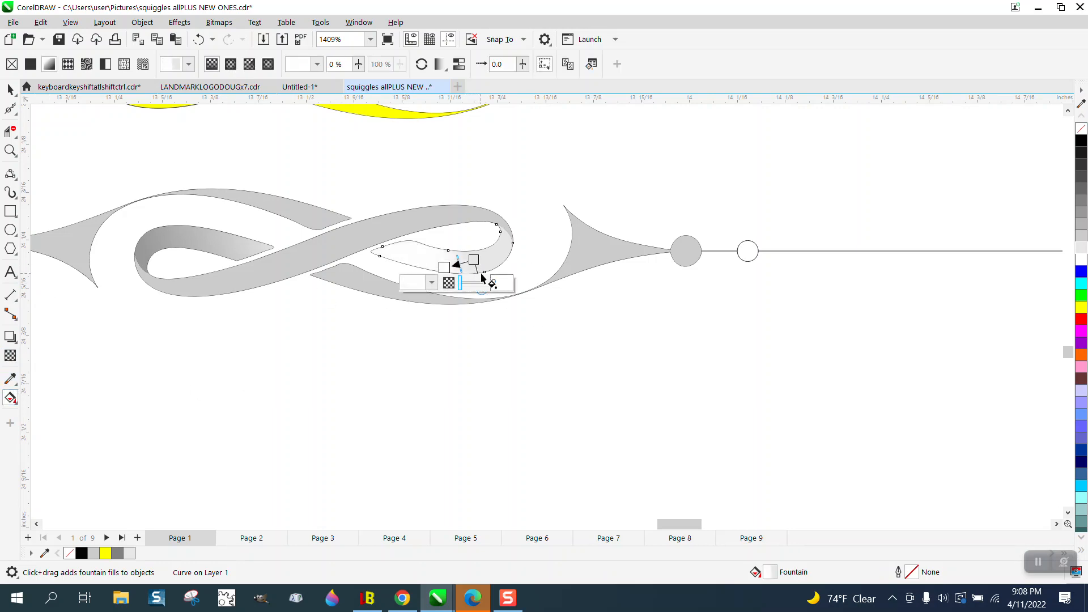
drag(473, 260, 506, 245)
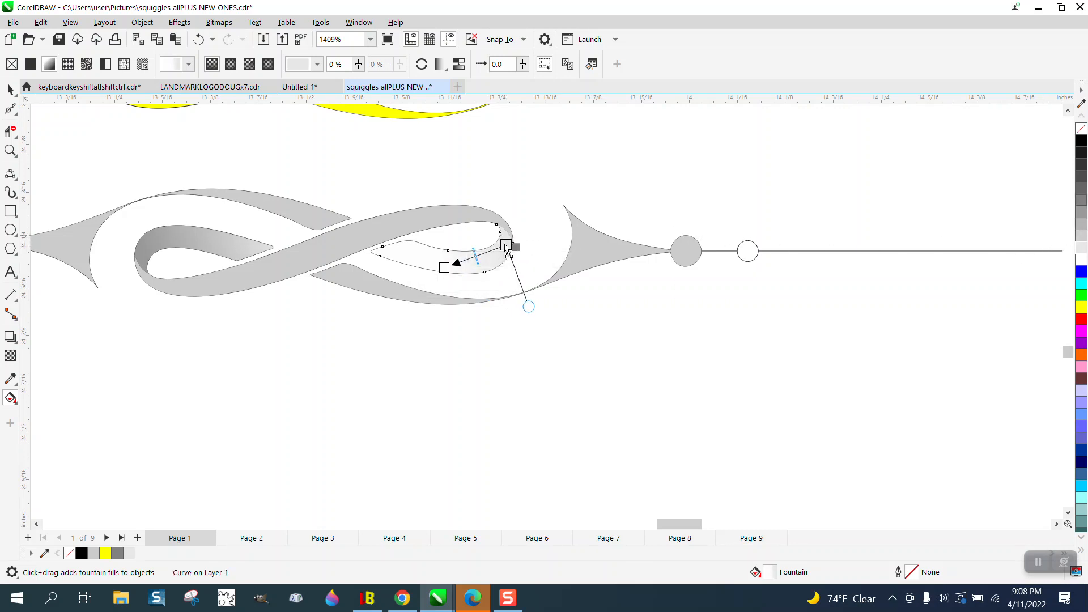
drag(506, 247, 506, 247)
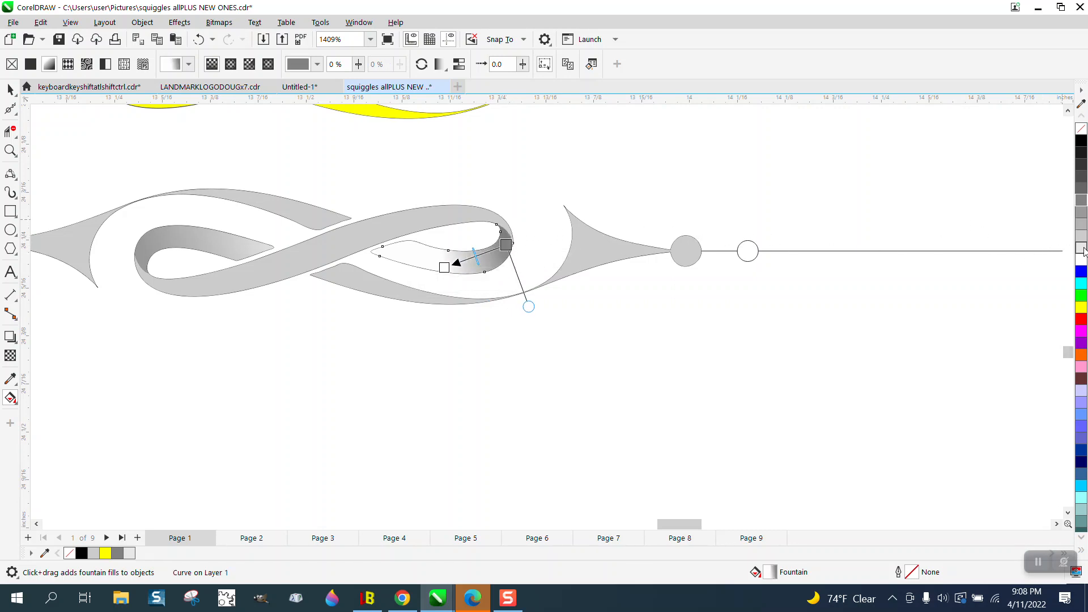
drag(1083, 249, 464, 267)
click(14, 92)
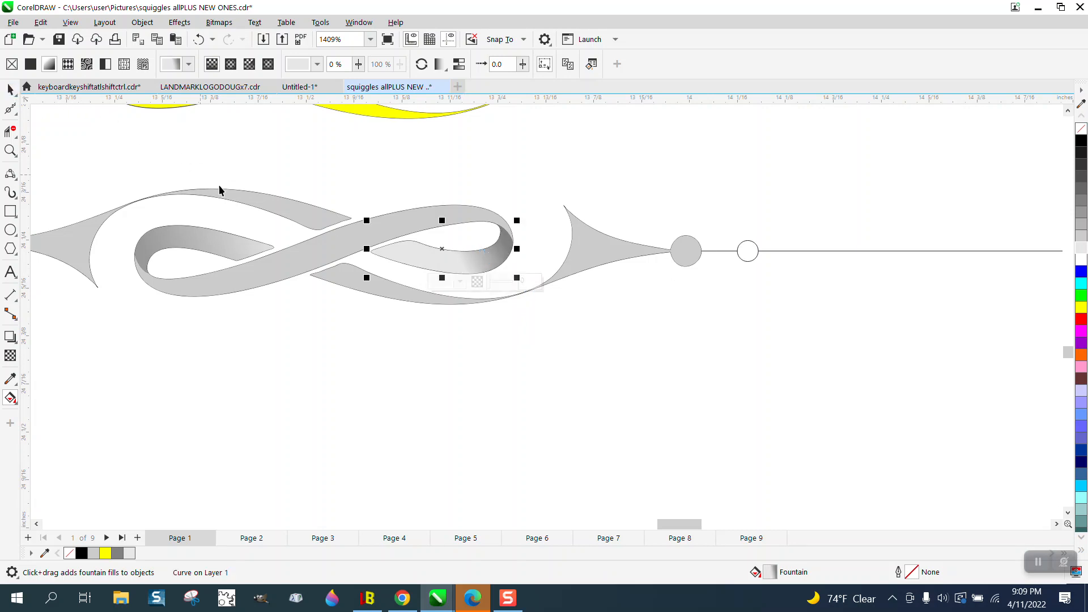
Smart Fill the small outer circles at both ends of the divider with light gray (#CCCCCC) and no outline.
scroll(427, 374, down, 2)
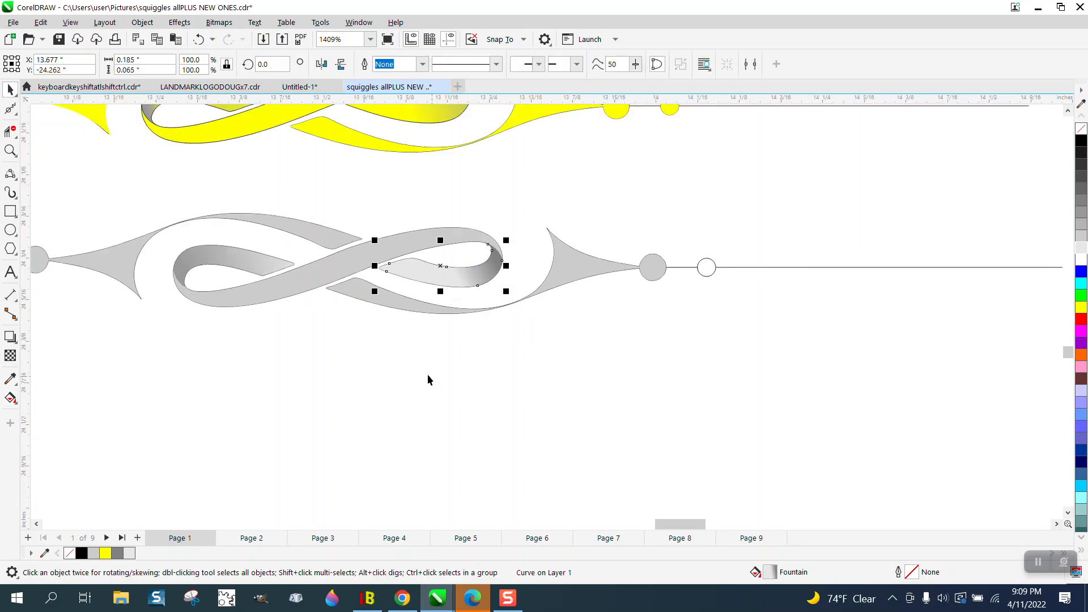
click(14, 402)
click(55, 414)
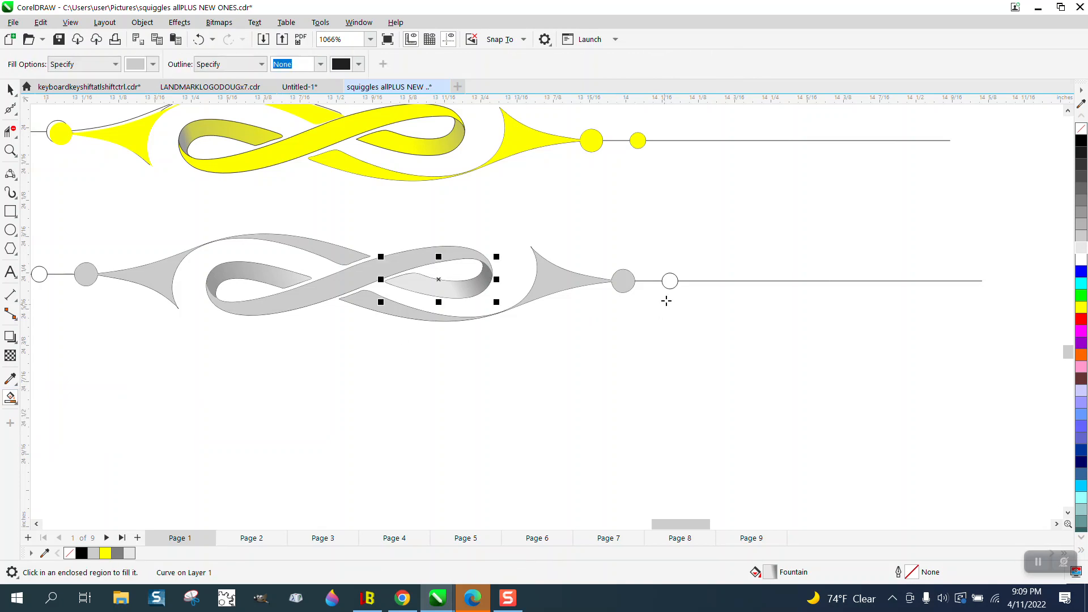
click(671, 281)
click(40, 274)
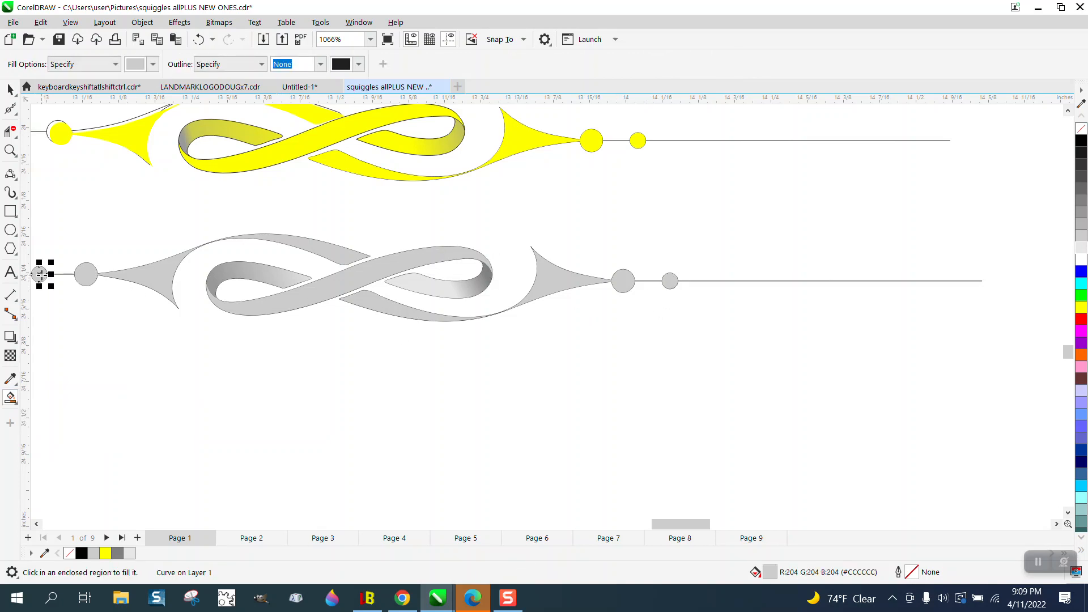
click(10, 89)
Set the outline width of the right flourish group, including its circles and line, to 0.5 pt.
scroll(662, 346, down, 3)
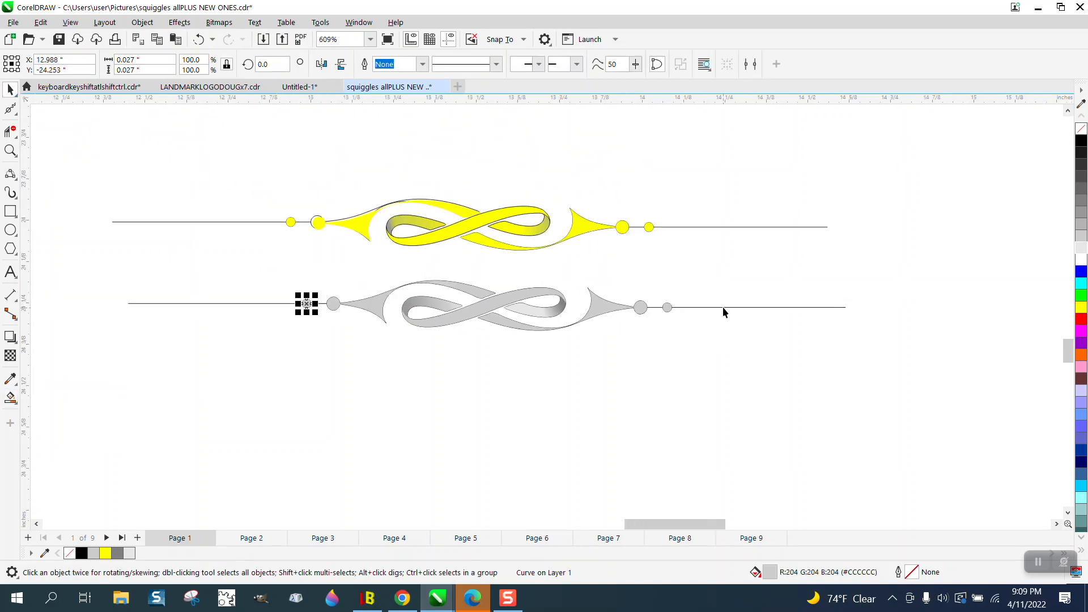
key(Escape)
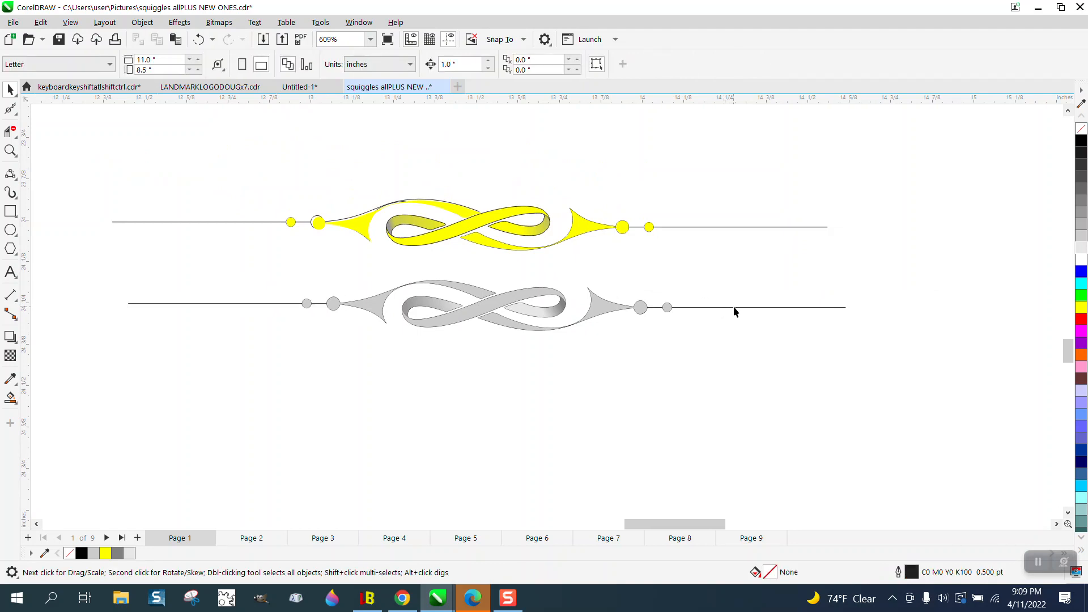
click(737, 307)
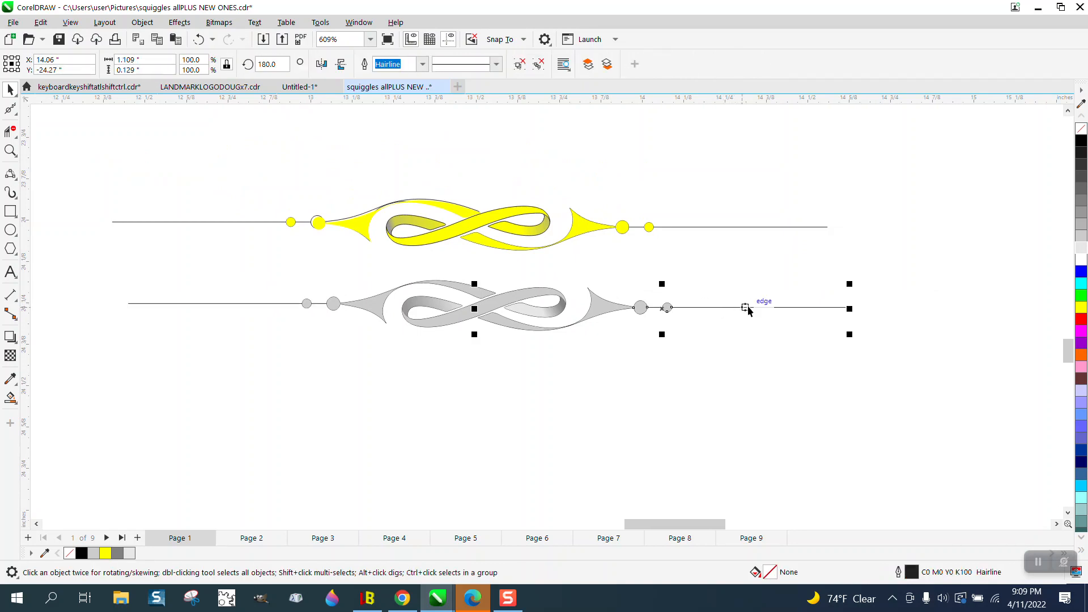
click(422, 64)
click(397, 96)
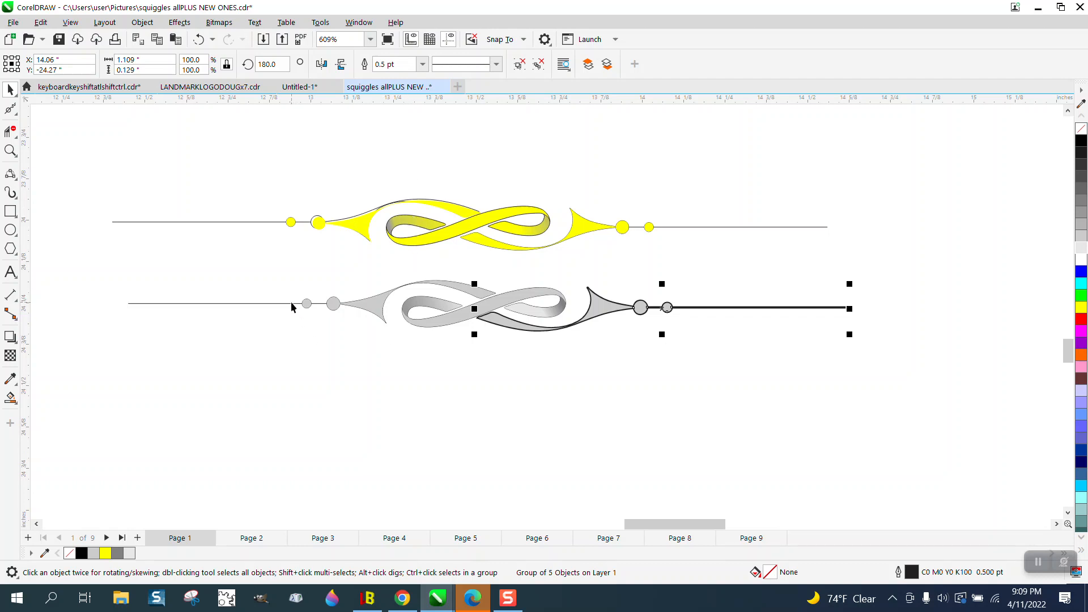
key(Escape)
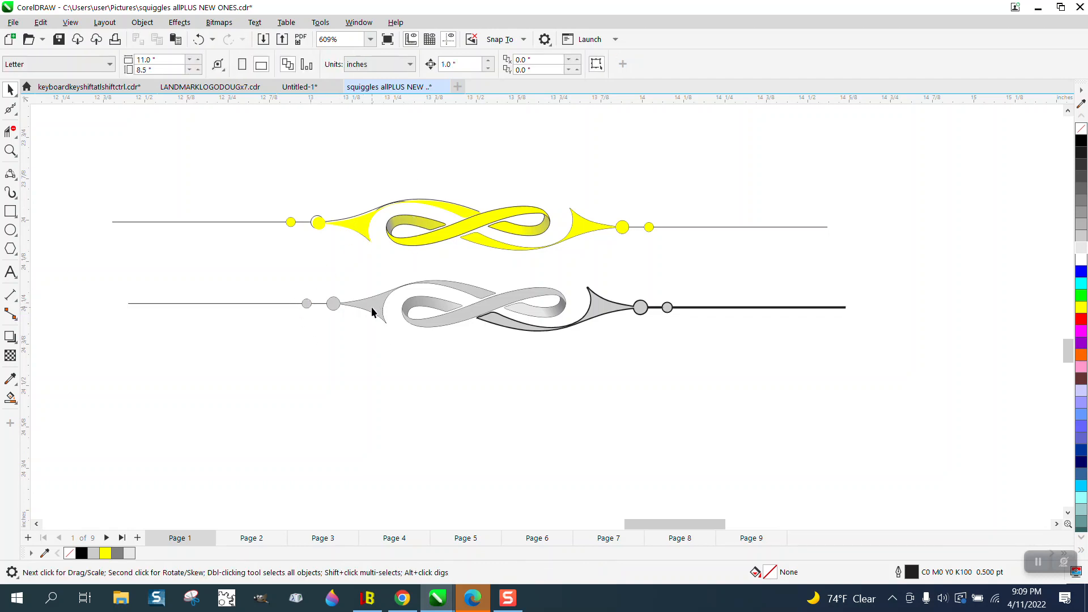
Set the outline width of the left flourish group, including its circles and line, to 0.5 pt.
click(372, 307)
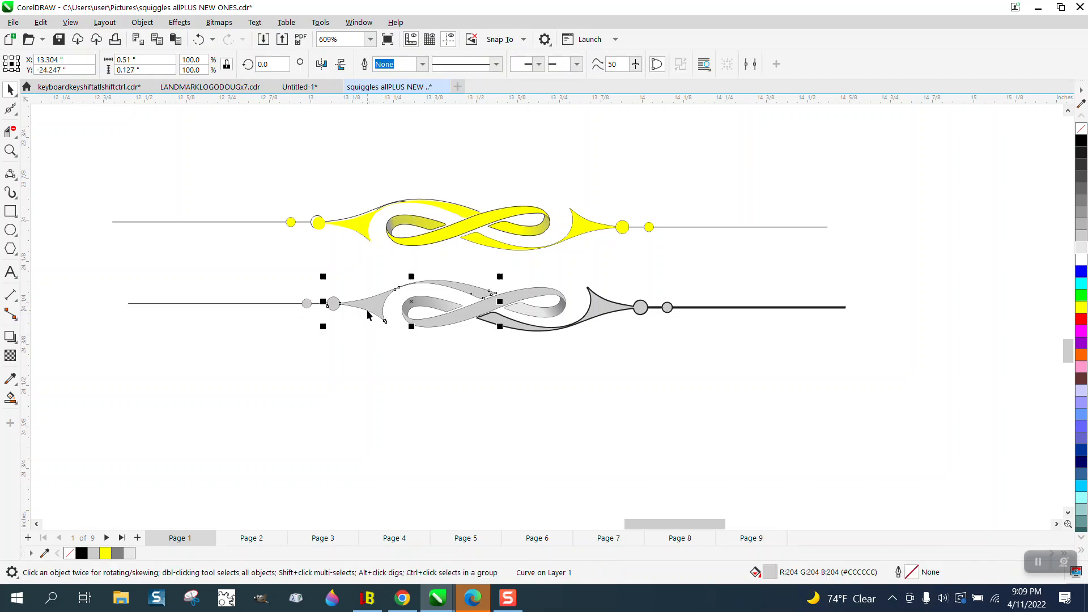
click(265, 303)
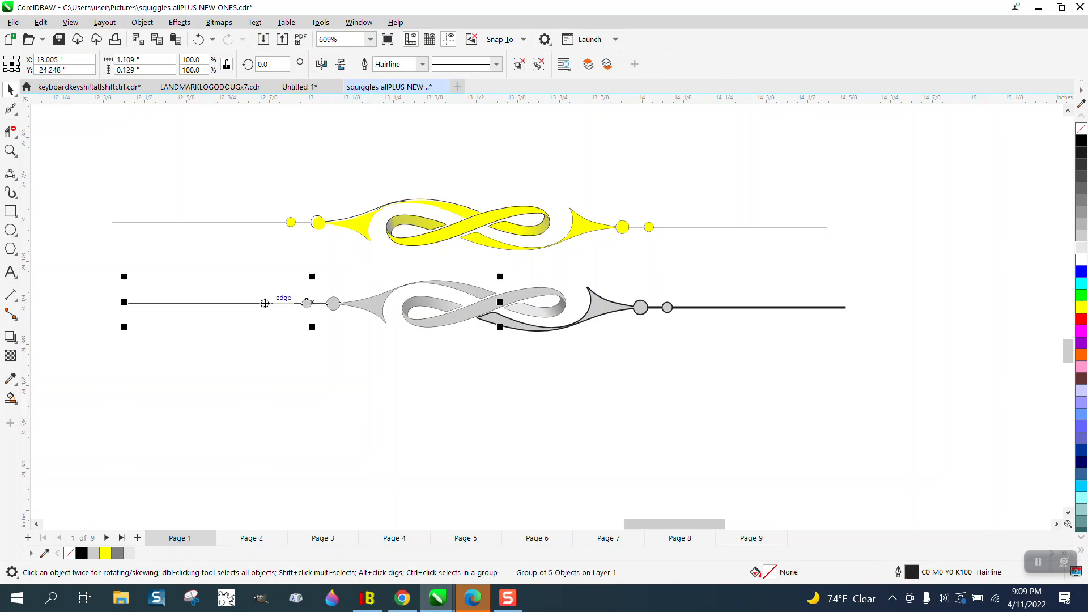
click(415, 68)
click(422, 65)
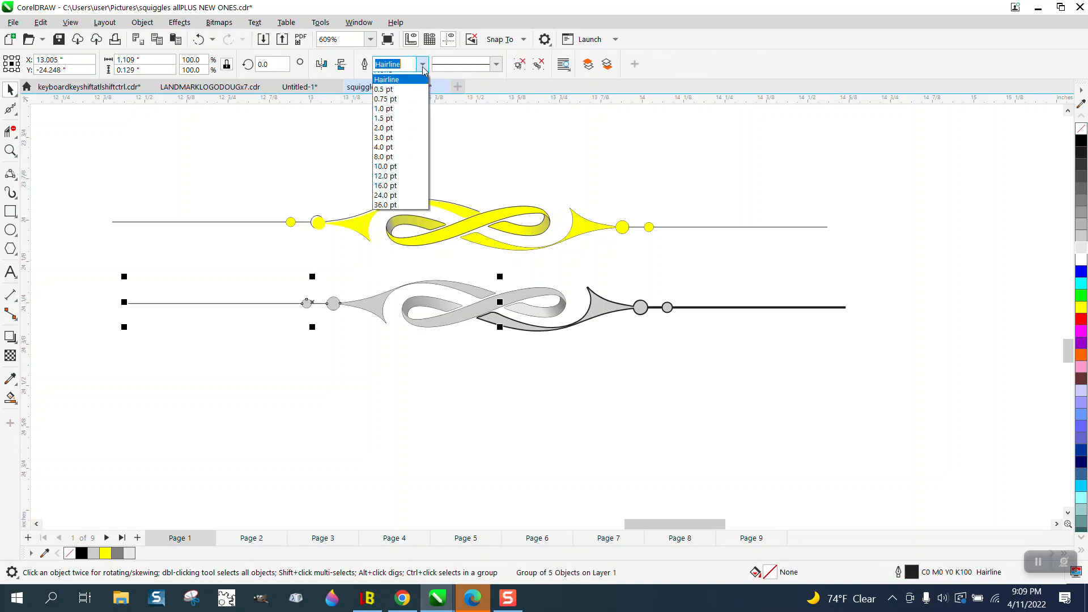
click(395, 105)
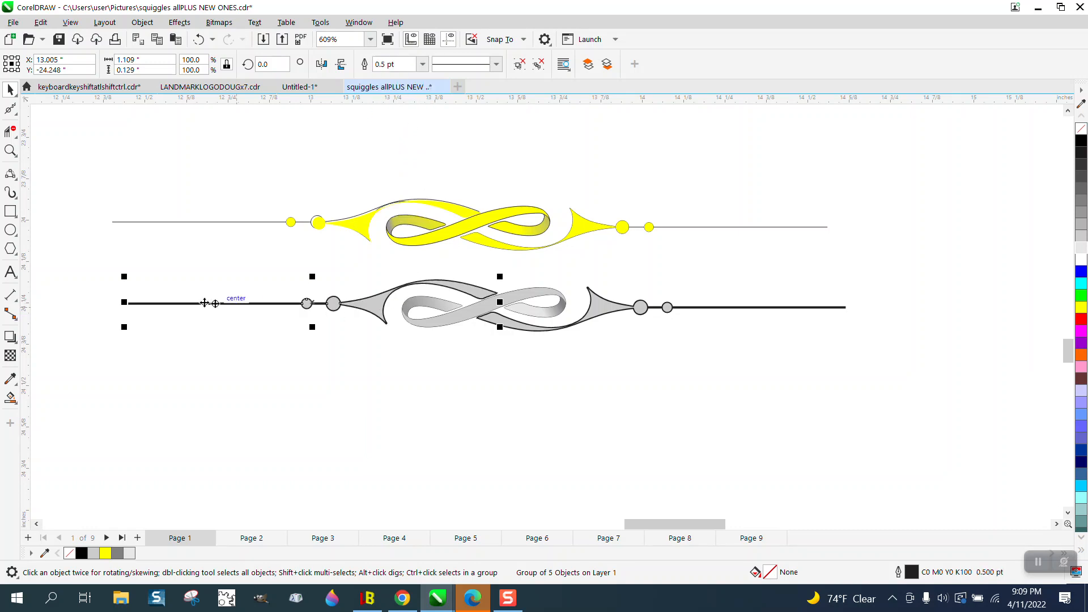
Give the knot's main ribbon a 0.5 pt black outline.
click(442, 332)
click(444, 323)
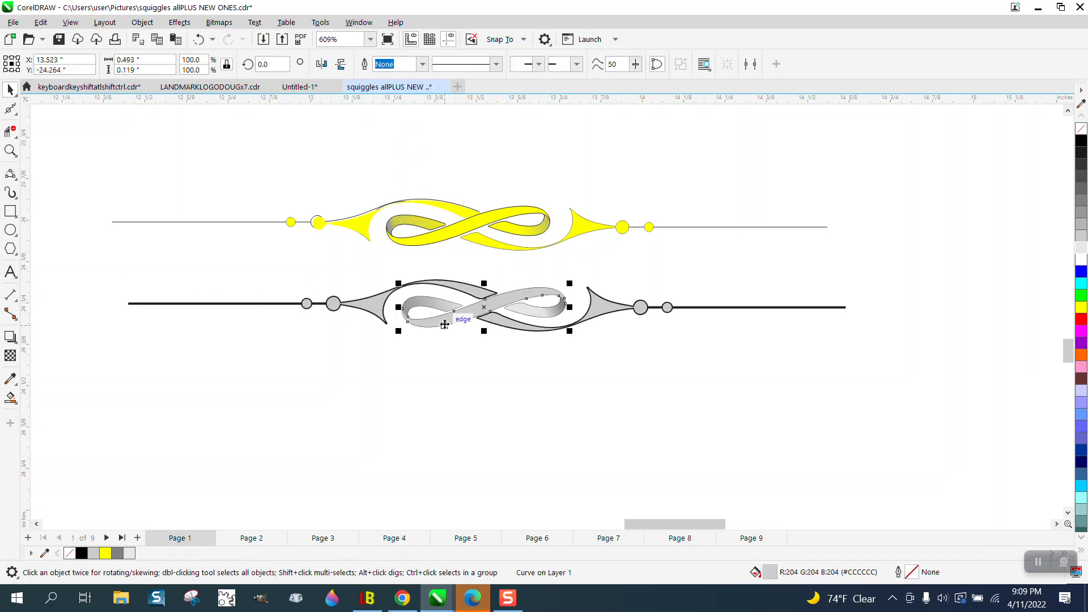
click(423, 64)
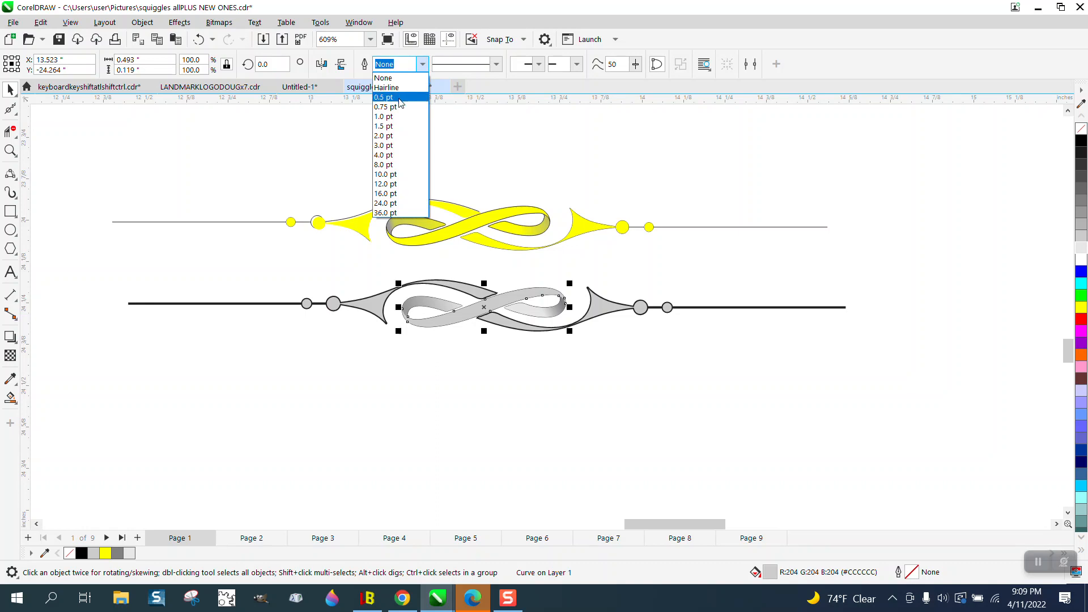
click(396, 105)
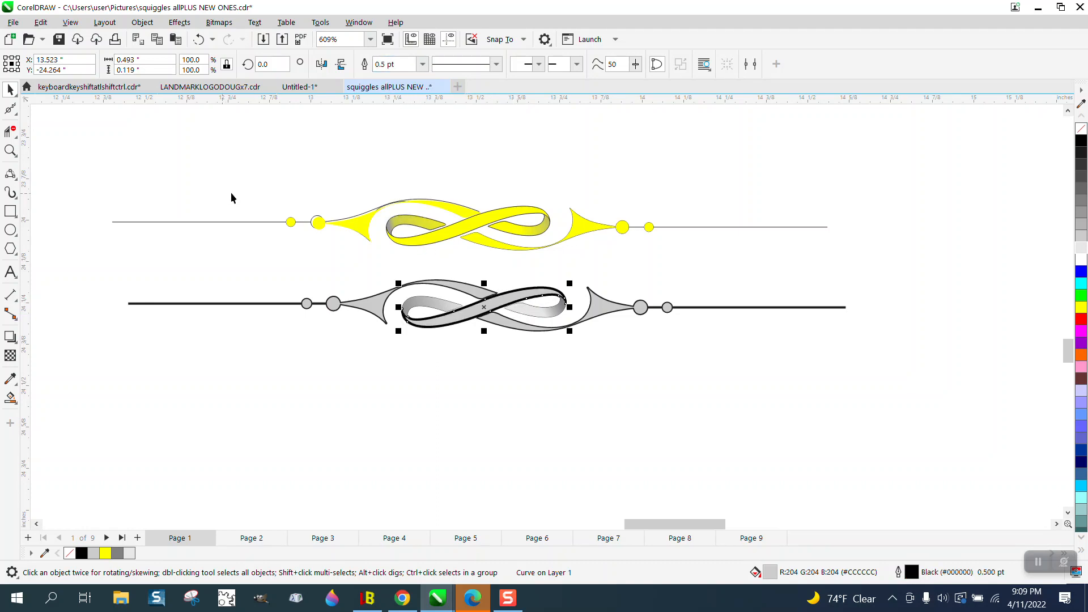
Select the entire gray divider and enlarge it proportionally to about 312% of its original size.
scroll(444, 208, down, 2)
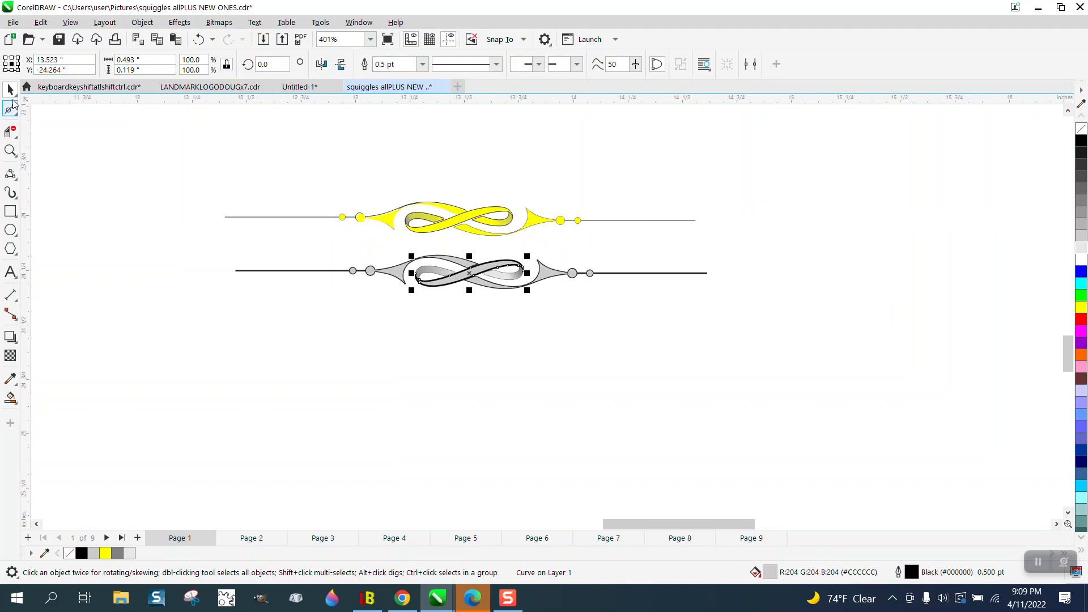
drag(210, 250, 440, 288)
drag(741, 306, 741, 307)
scroll(469, 253, down, 3)
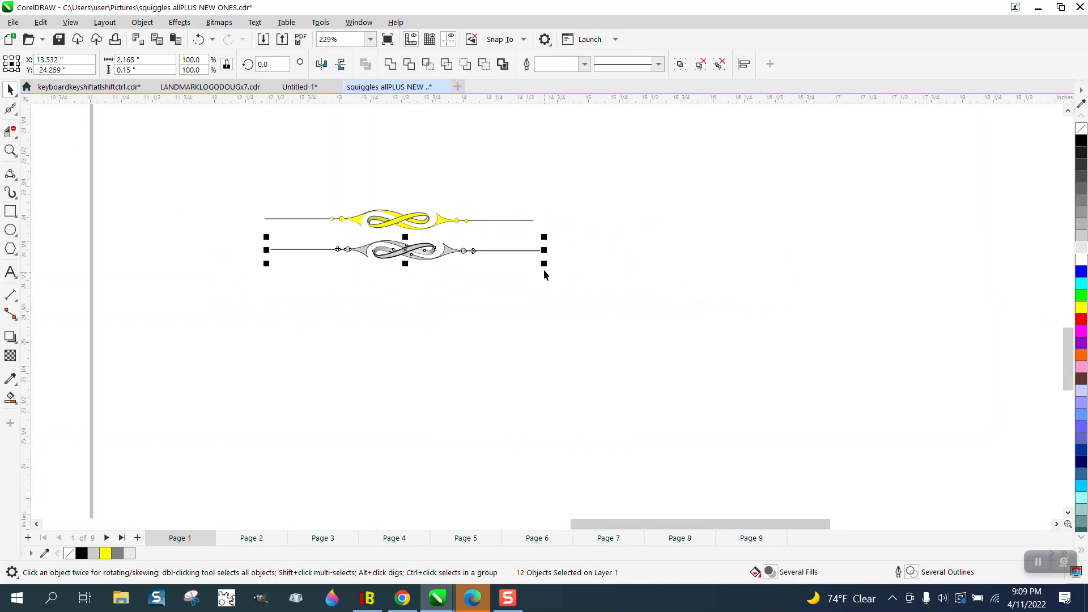
drag(545, 261, 908, 412)
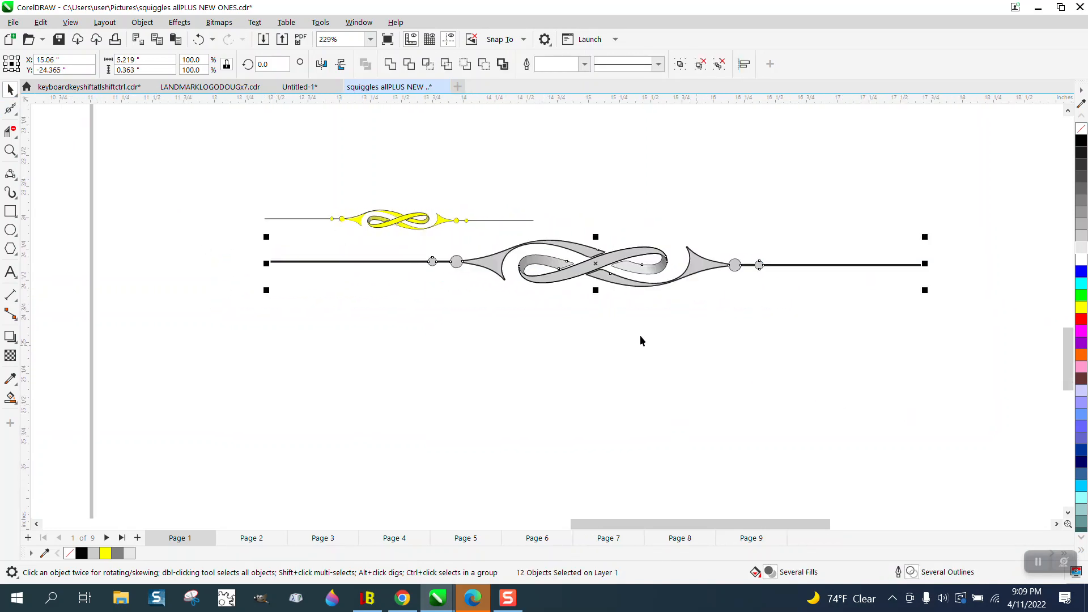
scroll(593, 333, down, 1)
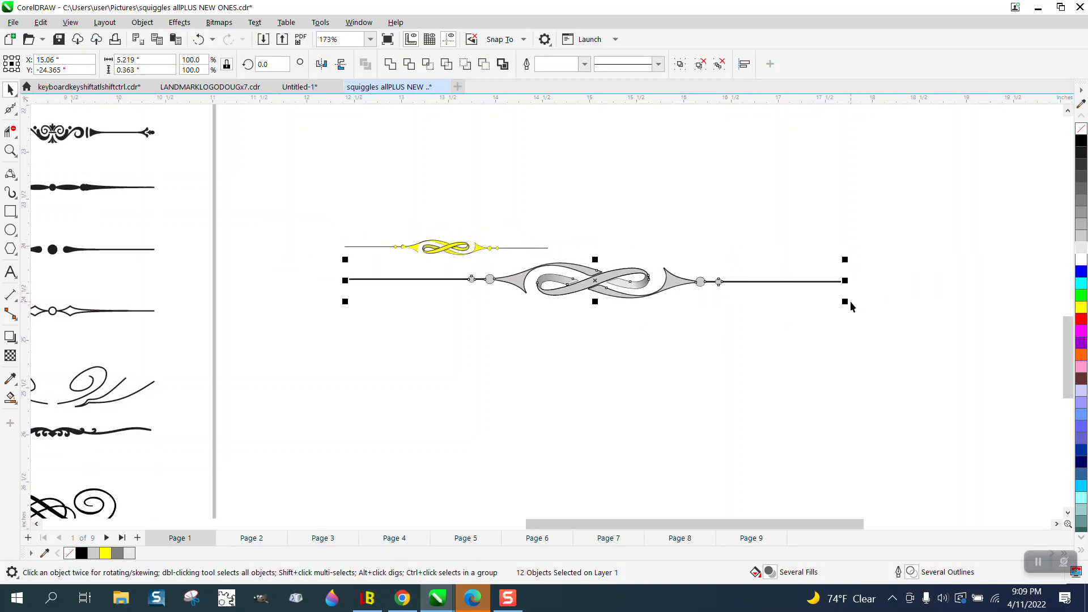
drag(845, 302, 983, 344)
click(691, 369)
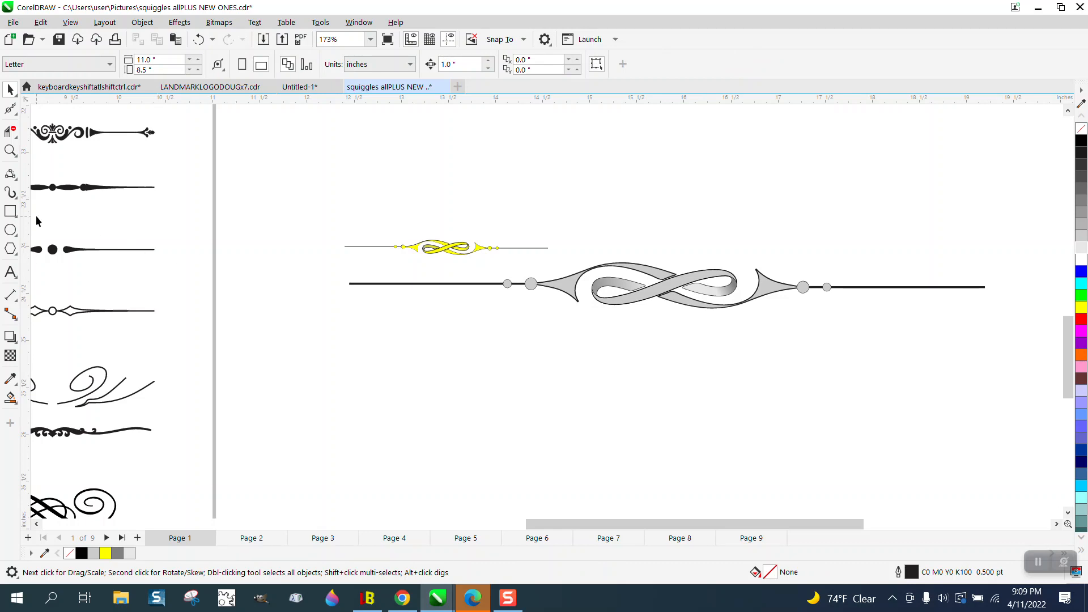
Set the outline width of the enlarged divider's left flourish group to 0.5 pt.
click(10, 151)
drag(592, 251, 765, 329)
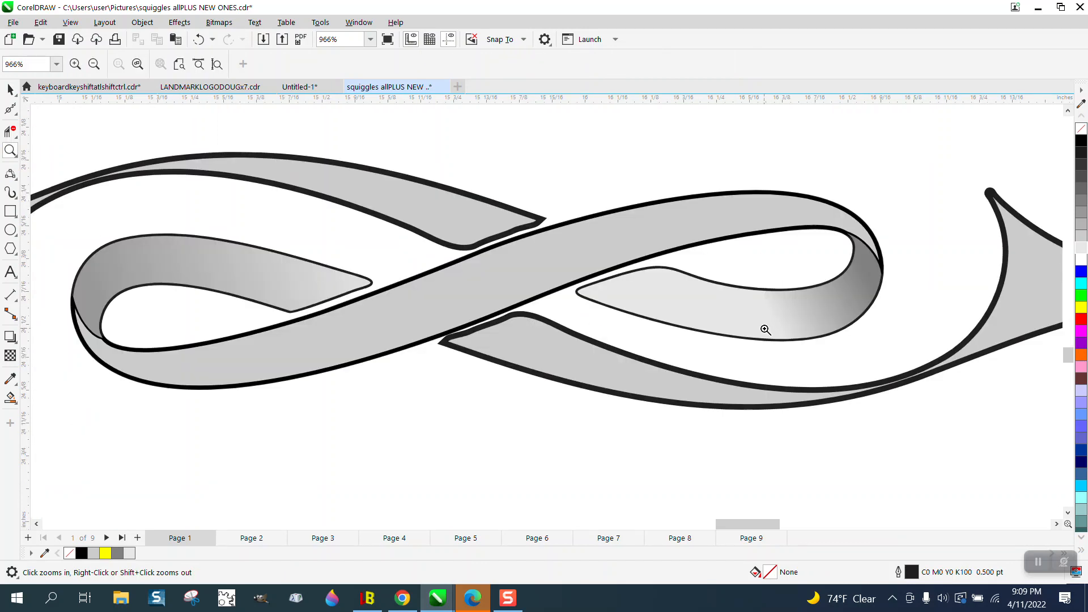
click(10, 90)
click(480, 204)
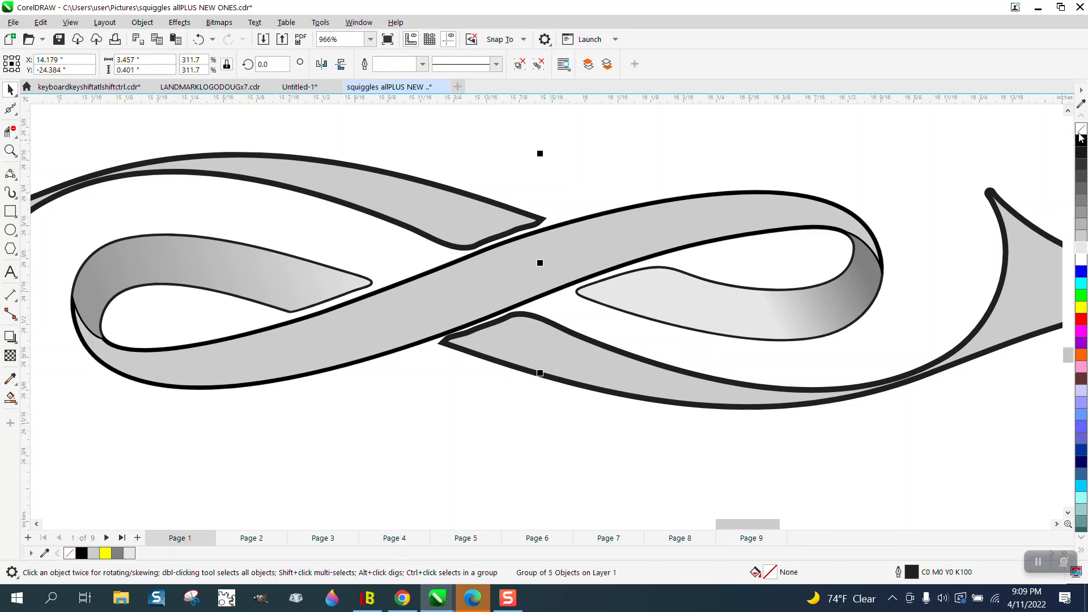
click(422, 65)
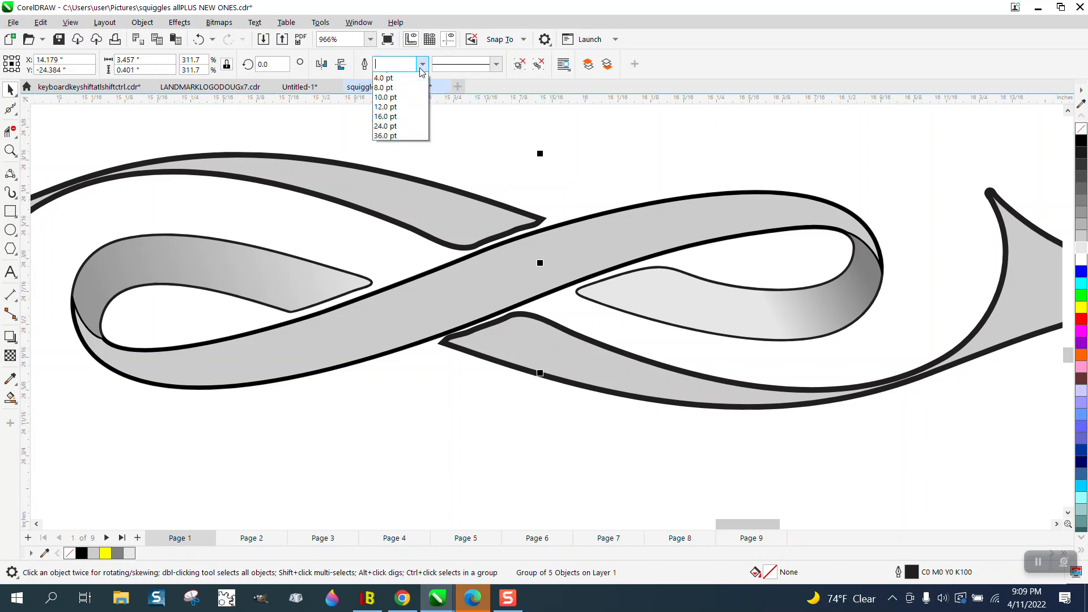
click(385, 97)
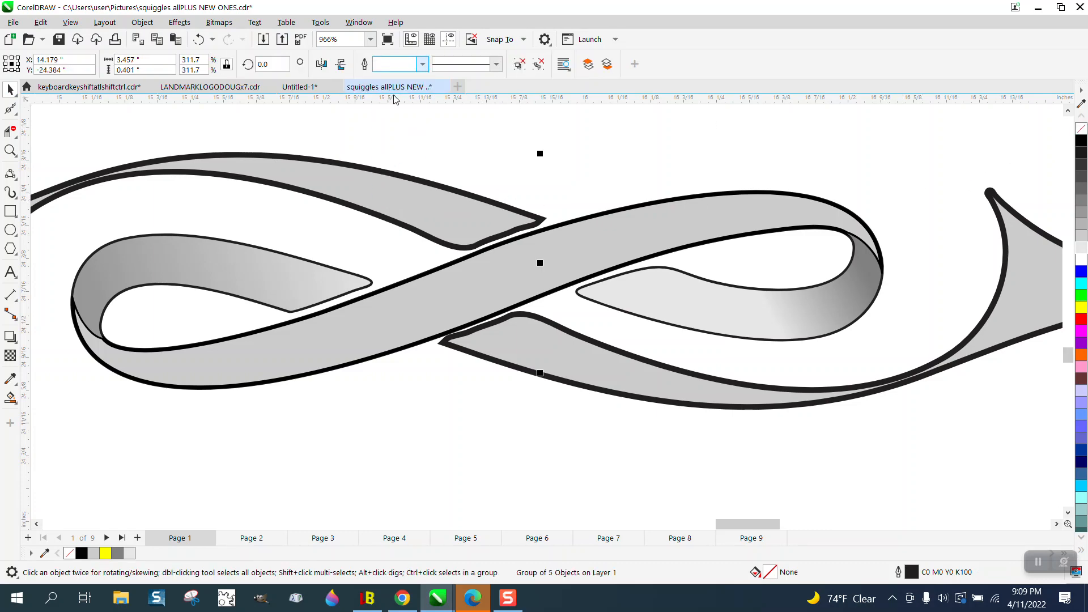
Give the gray filled shape of the right flourish a 0.5 pt black outline.
ctrl+click(549, 325)
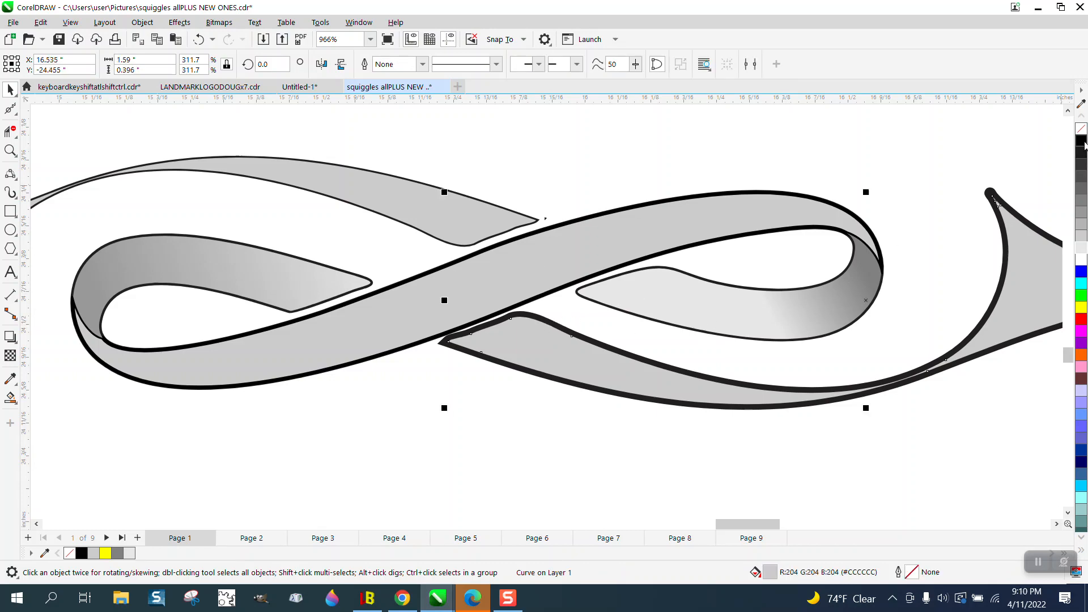
click(422, 64)
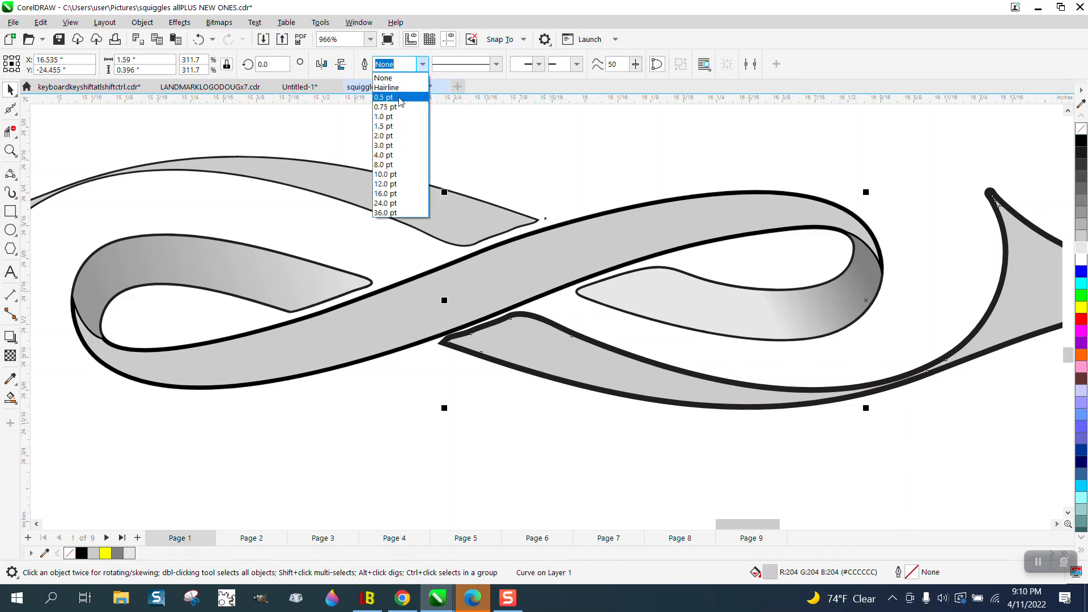
click(399, 97)
click(421, 67)
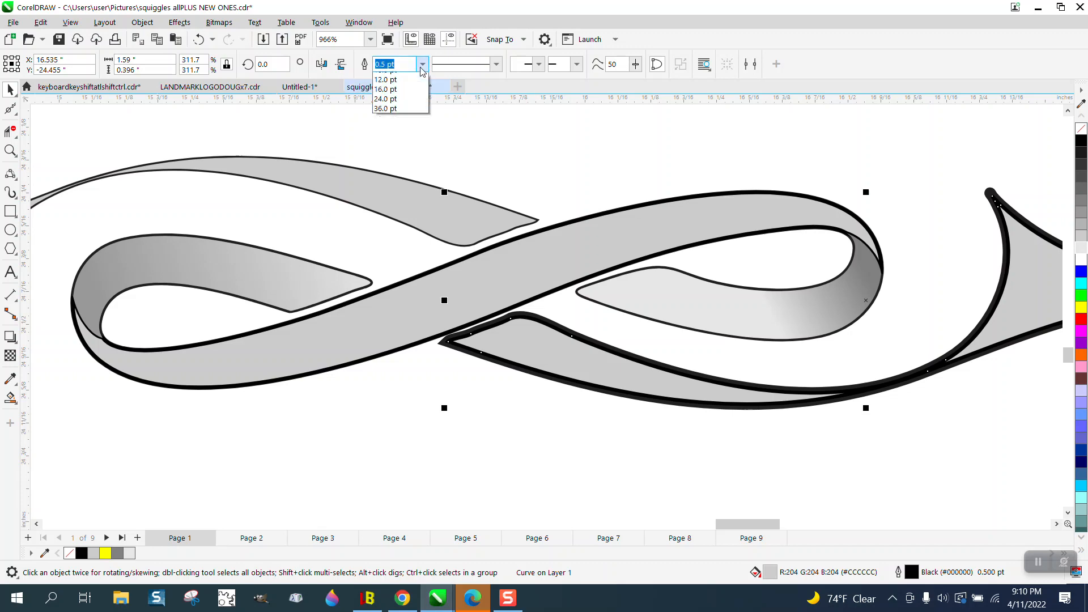
click(392, 99)
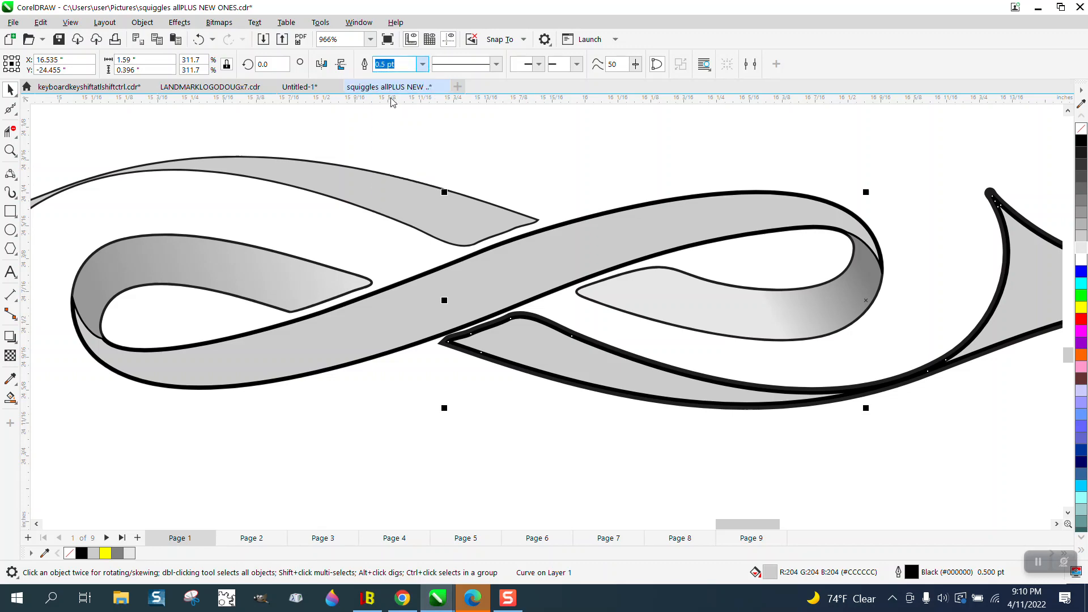
click(559, 420)
click(563, 374)
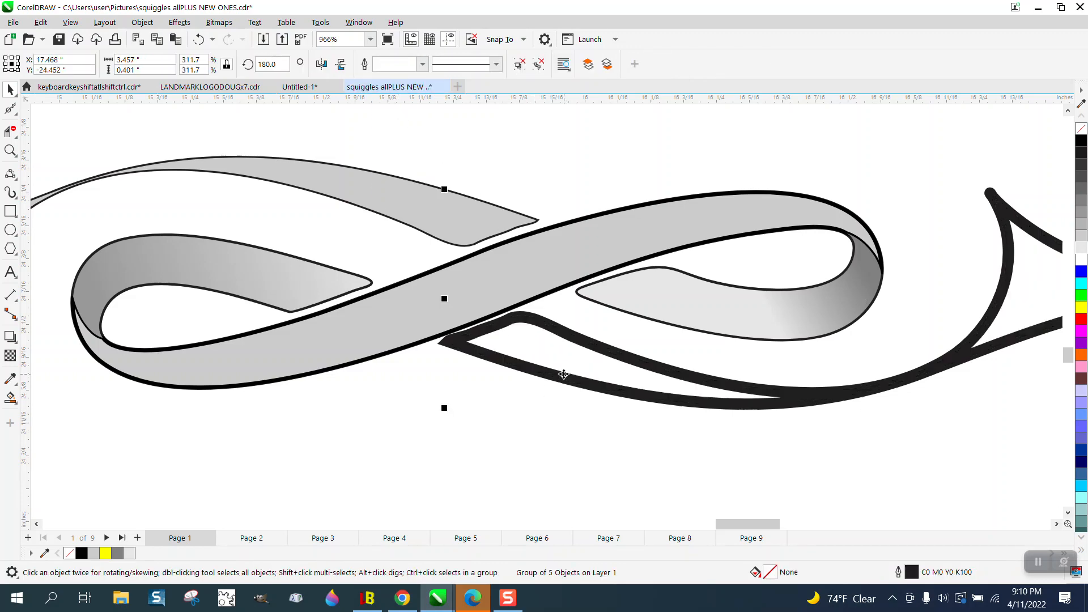
key(Delete)
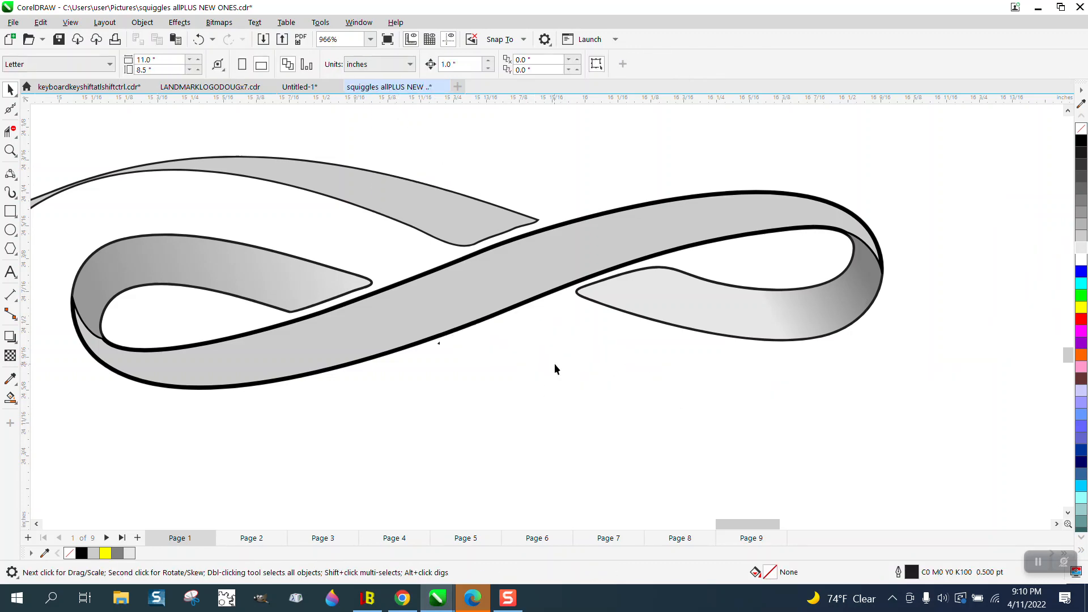
click(199, 40)
click(198, 40)
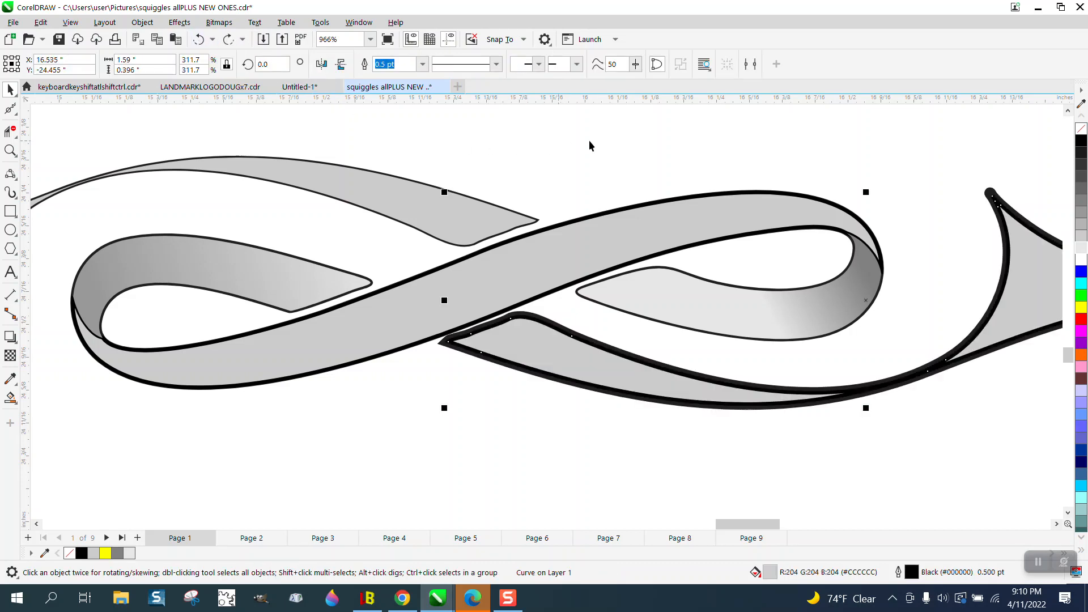
Move the right flourish's gray shape 1 inch down and set the outline group left in place to 0.5 pt.
click(891, 156)
click(990, 196)
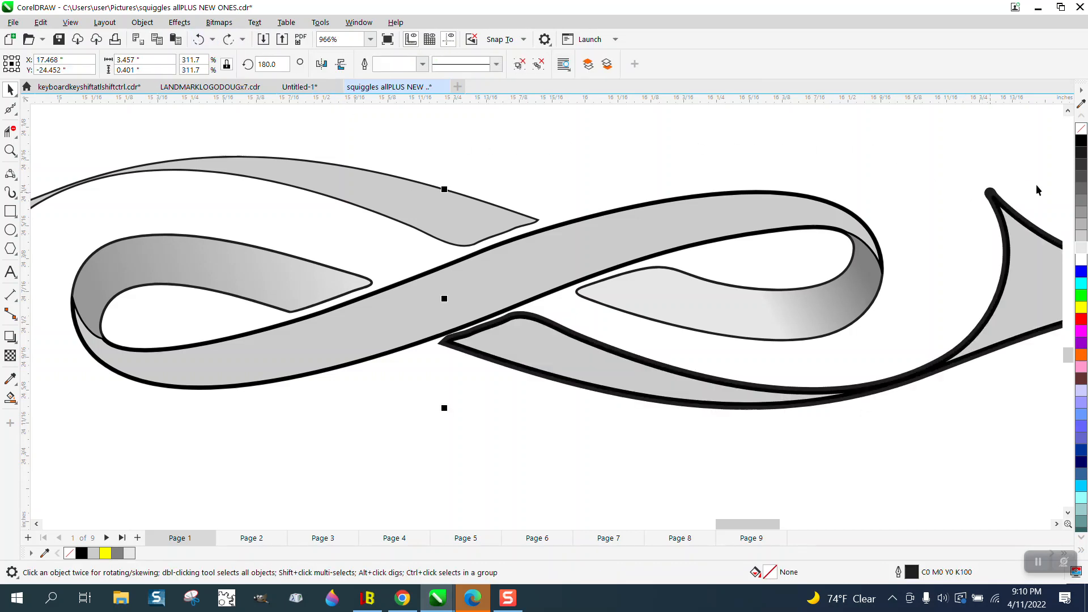
click(1083, 130)
click(648, 389)
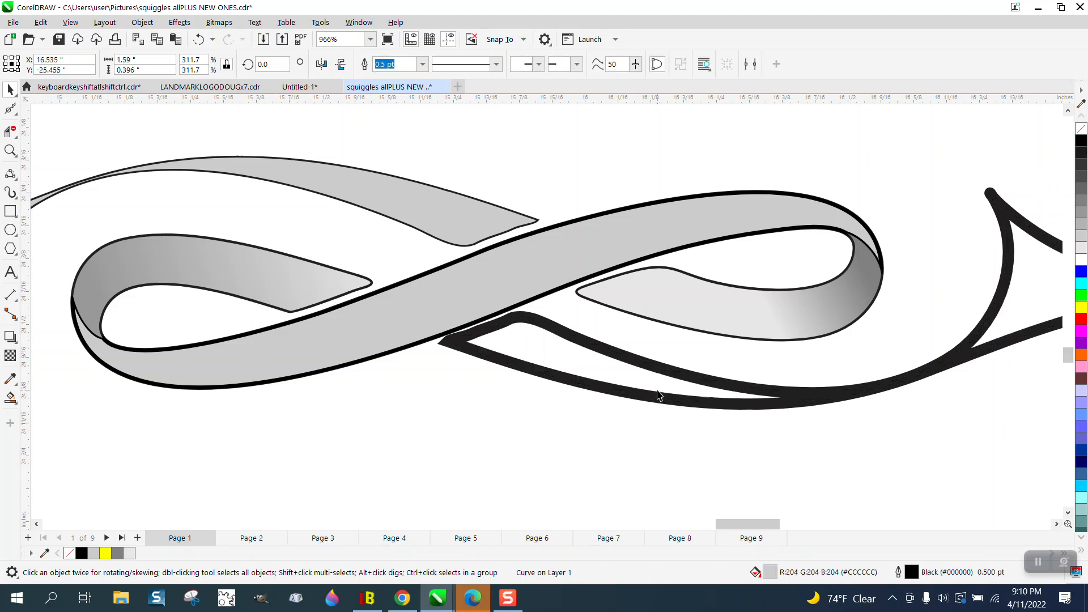
click(662, 401)
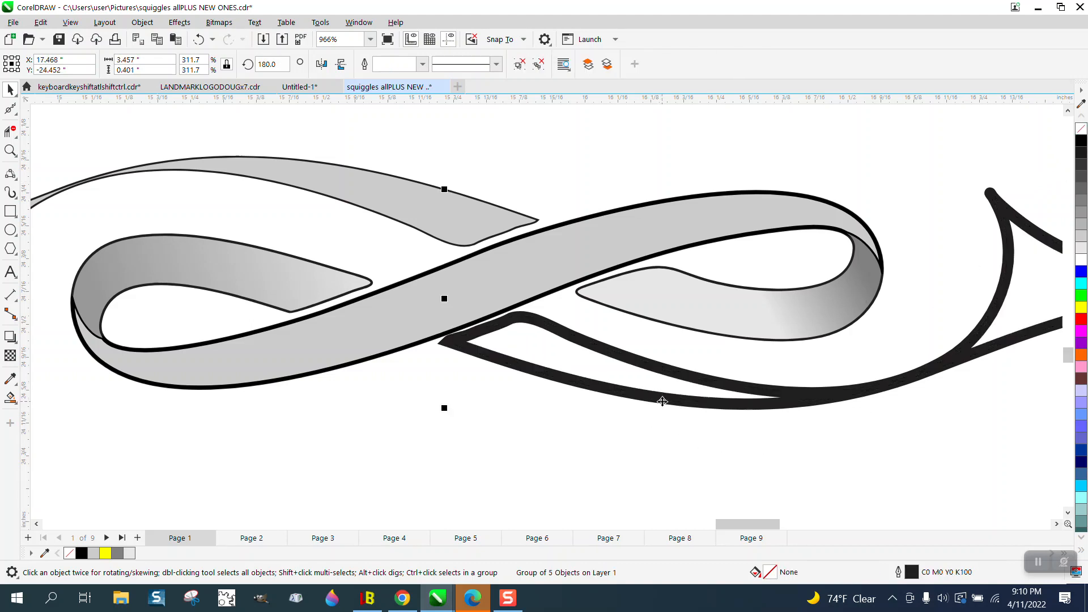
click(423, 64)
click(395, 104)
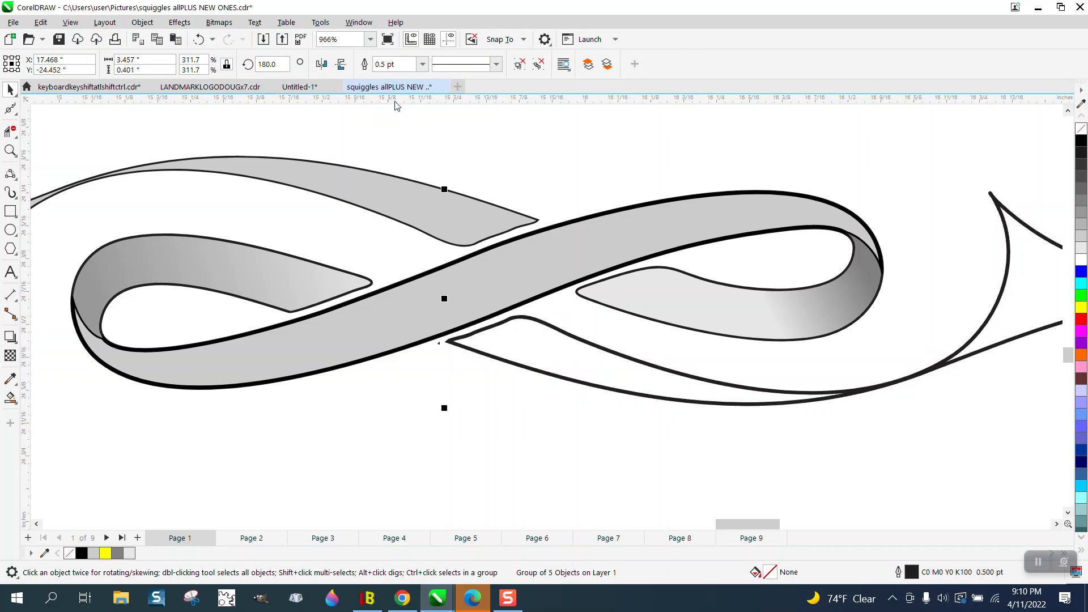
Fill the empty right flourish and its large circle with light gray and no outline using Smart Fill.
scroll(509, 321, down, 5)
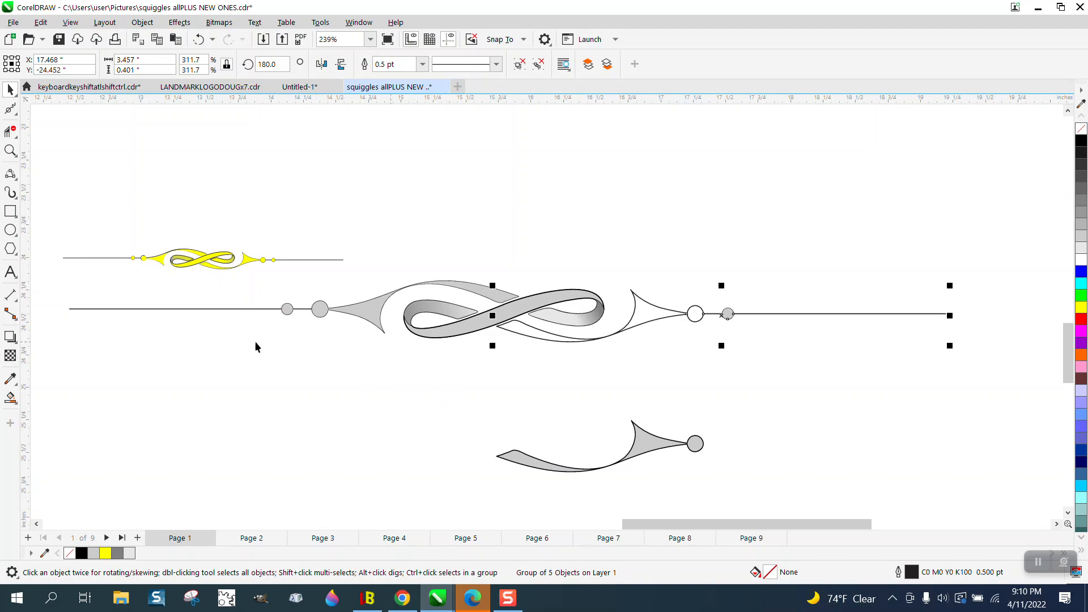
click(15, 402)
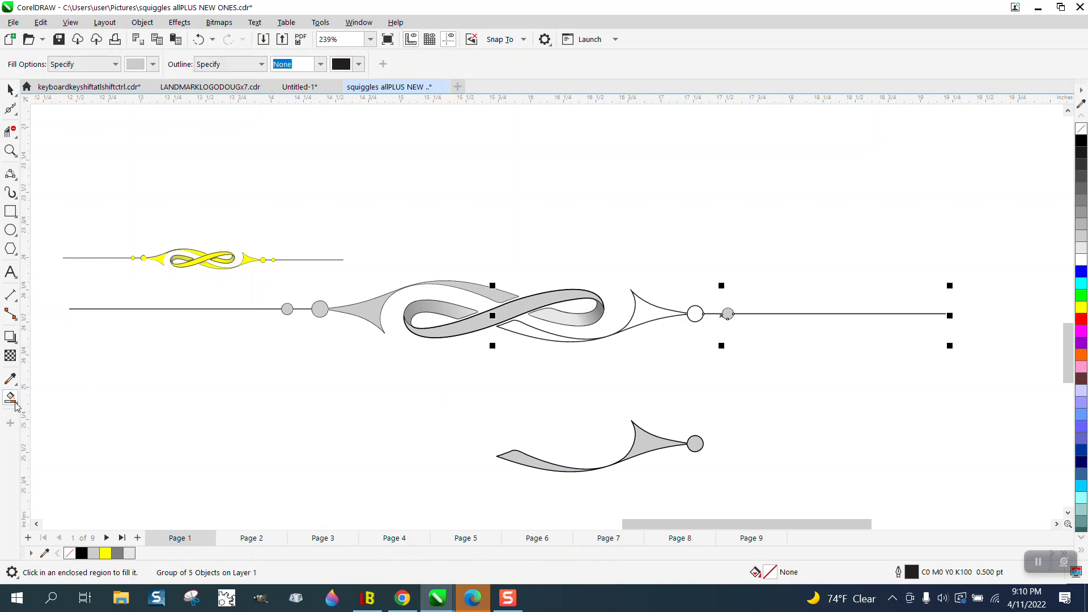
click(667, 319)
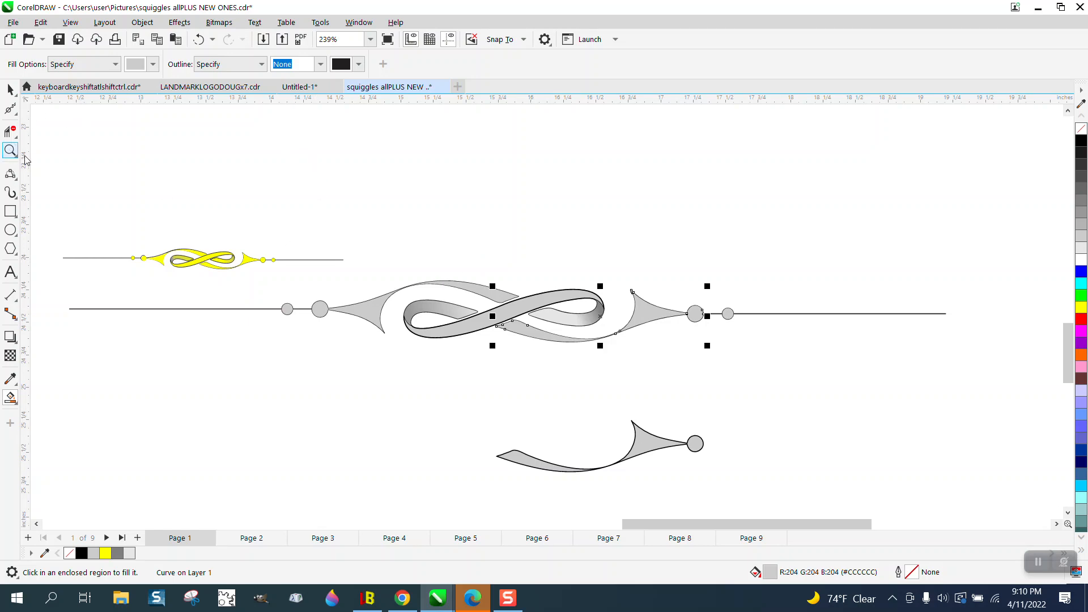
Give the newly filled right flourish shape a 0.5 pt black outline.
click(10, 150)
drag(489, 252, 715, 370)
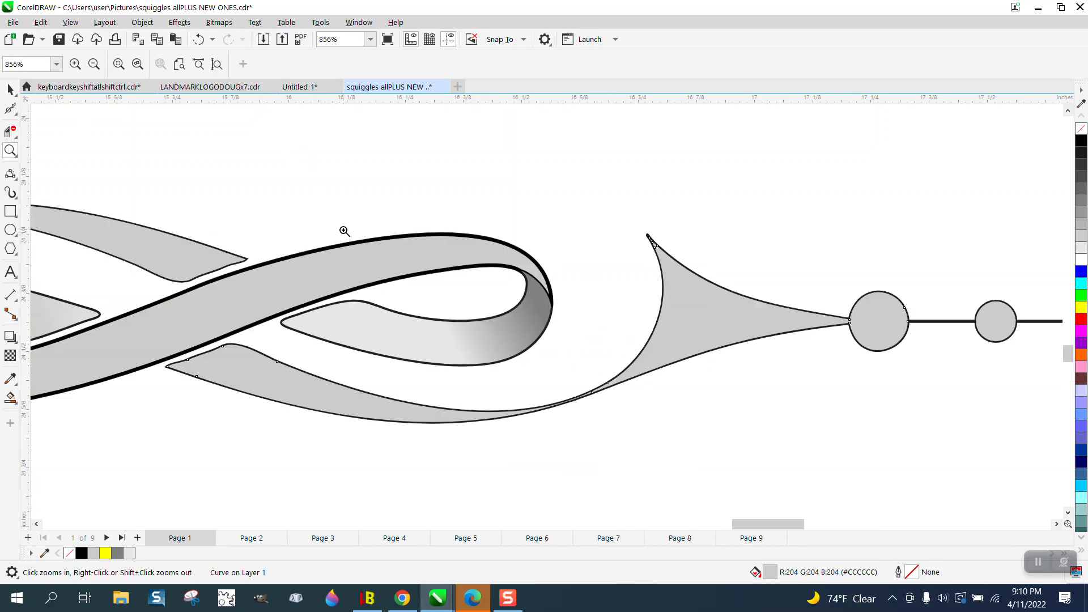
click(10, 89)
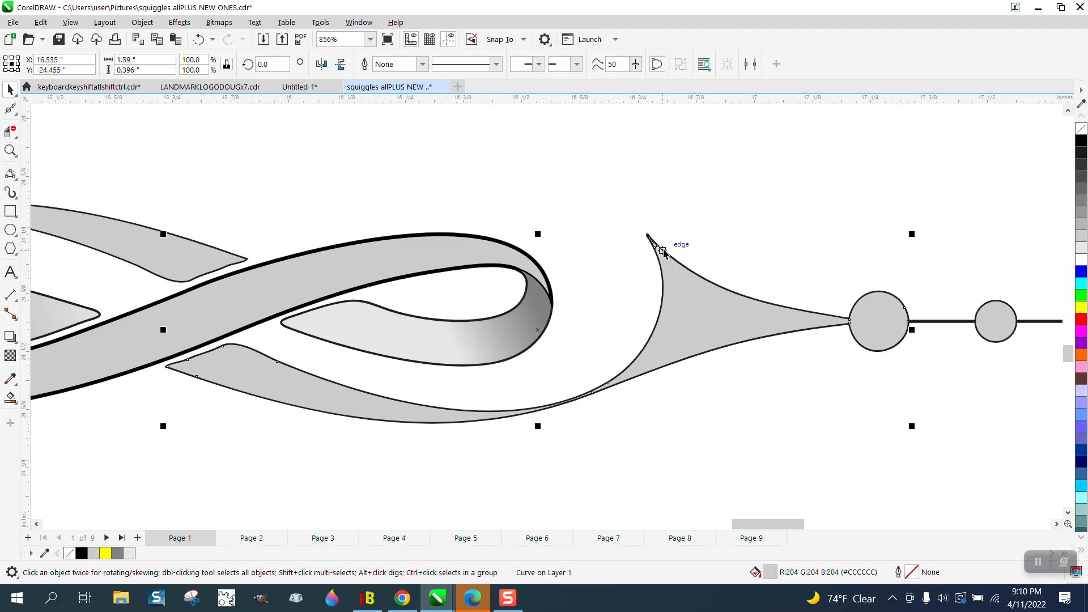
click(422, 64)
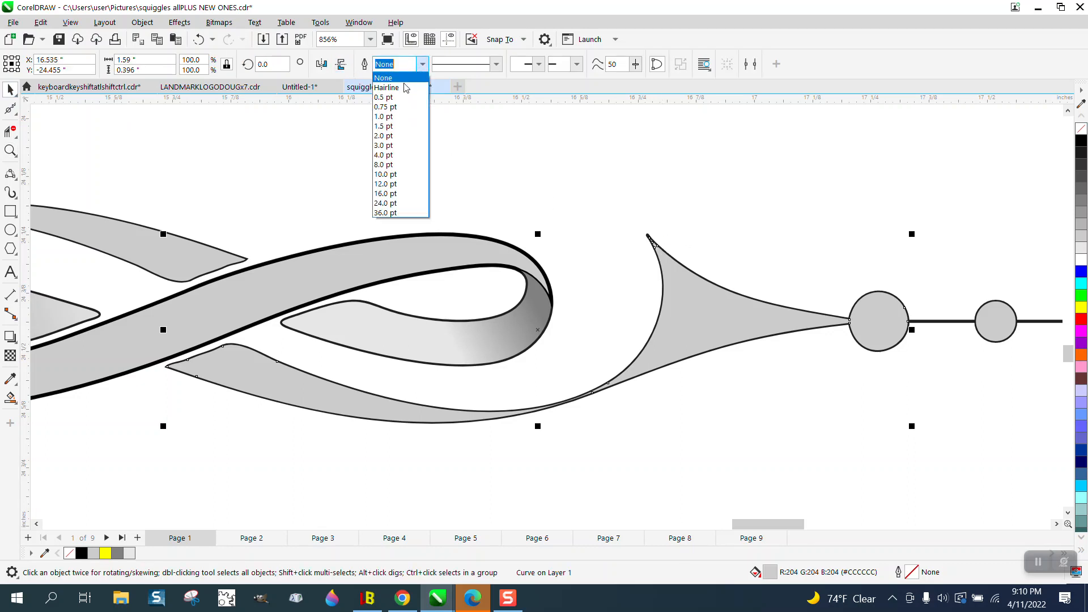
click(397, 96)
Move the spare flourish below the divider further to the right and check its Outline Pen settings without changing them.
scroll(467, 166, down, 1)
scroll(470, 164, down, 3)
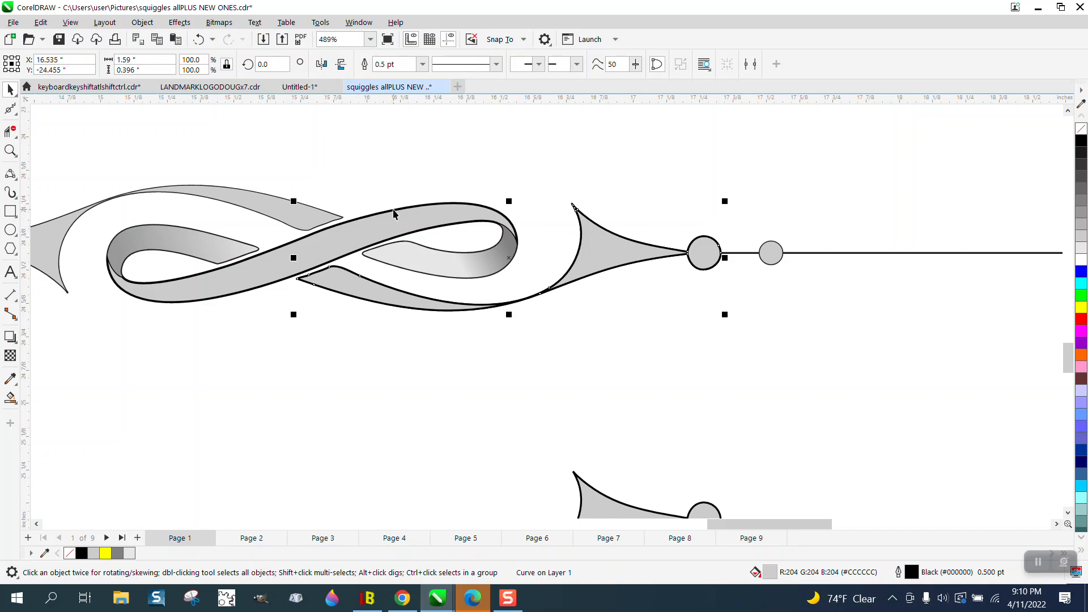
scroll(394, 213, down, 3)
scroll(569, 279, down, 2)
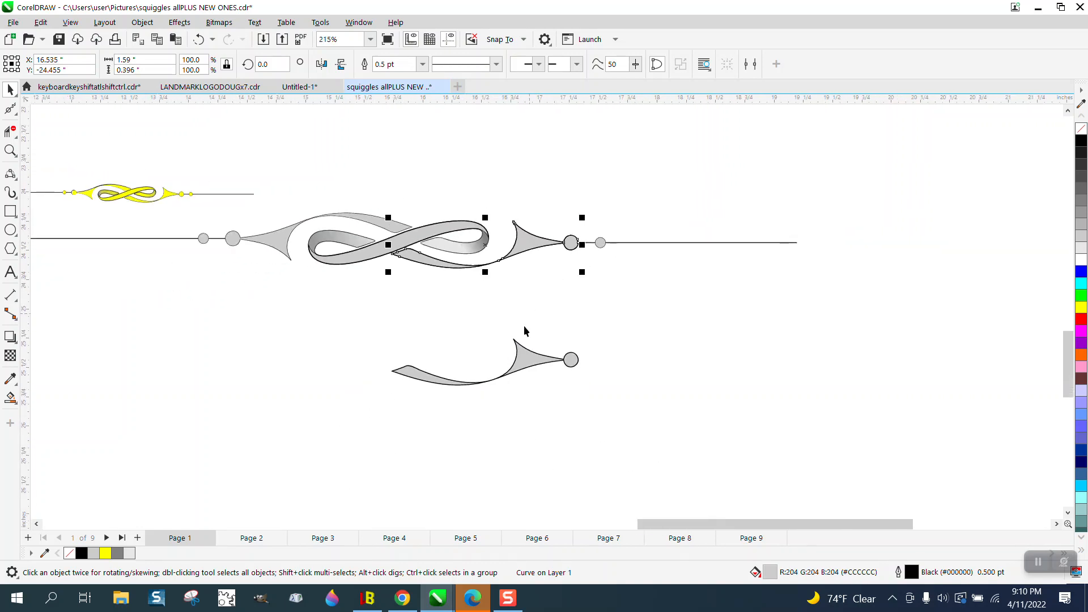
drag(526, 352, 707, 334)
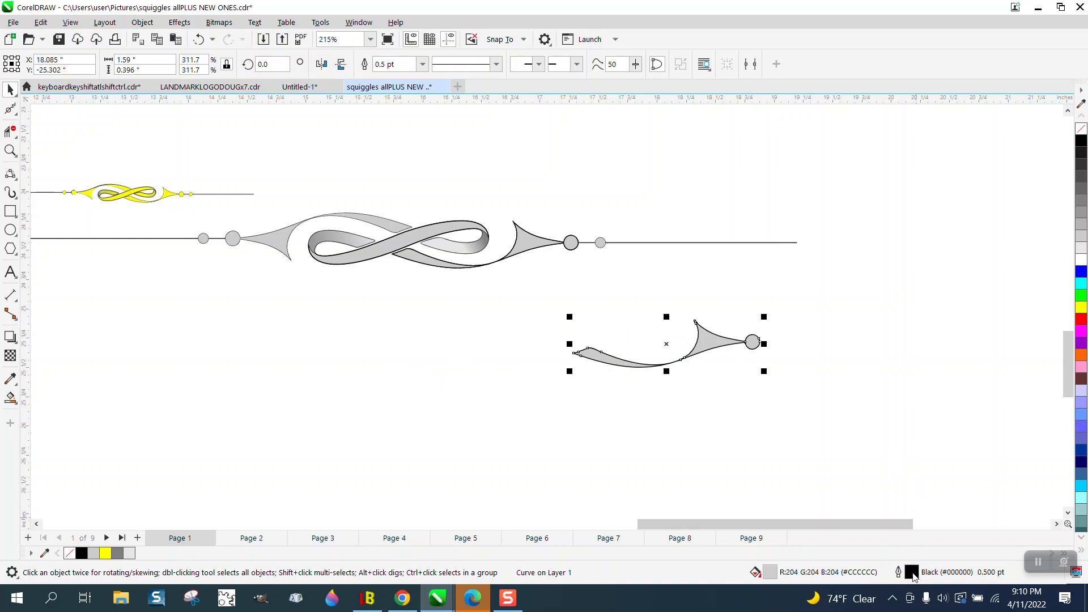
double_click(912, 573)
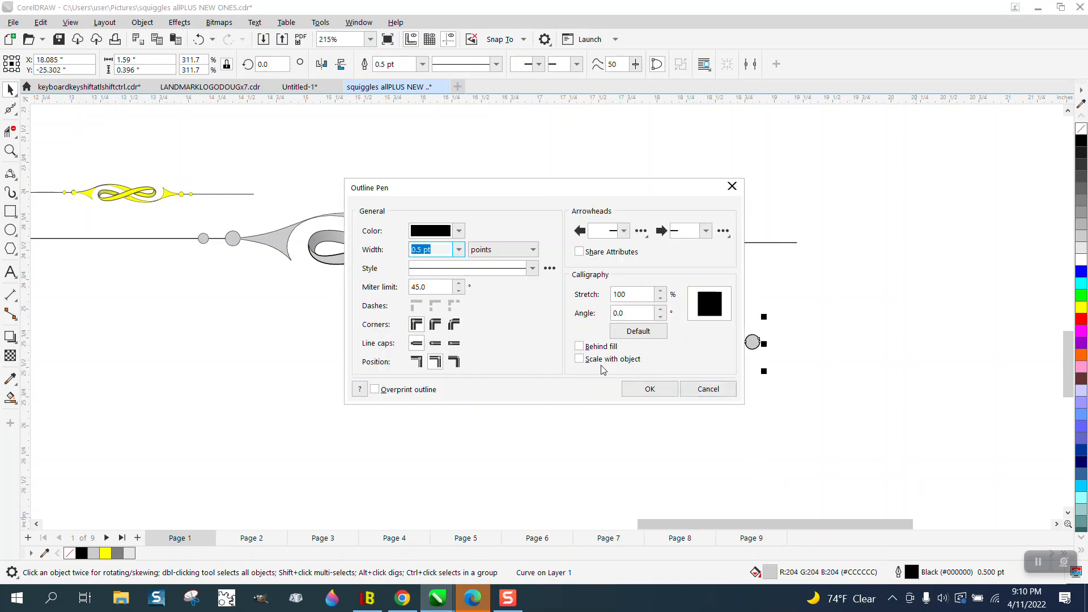
click(731, 186)
Duplicate the spare flourish and place the copy beside it on the left.
drag(561, 304, 878, 393)
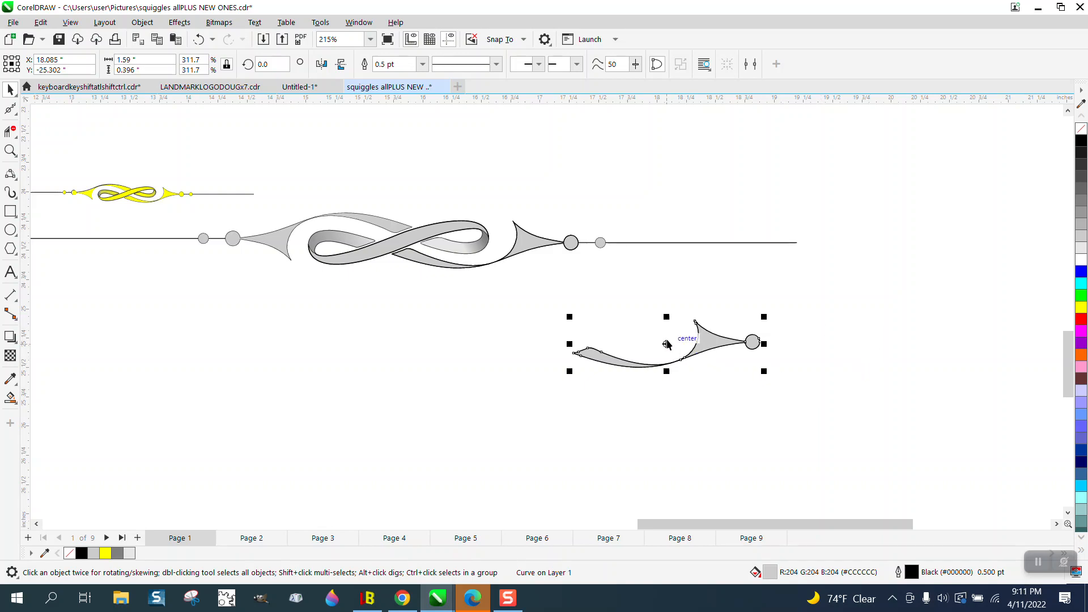
drag(666, 348, 444, 347)
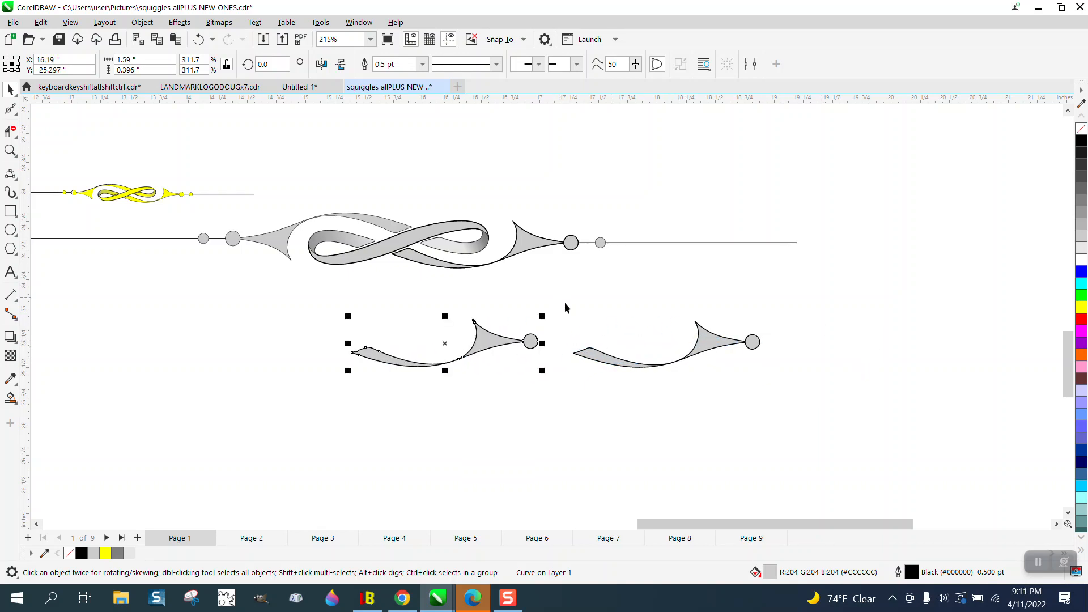
drag(565, 303, 791, 409)
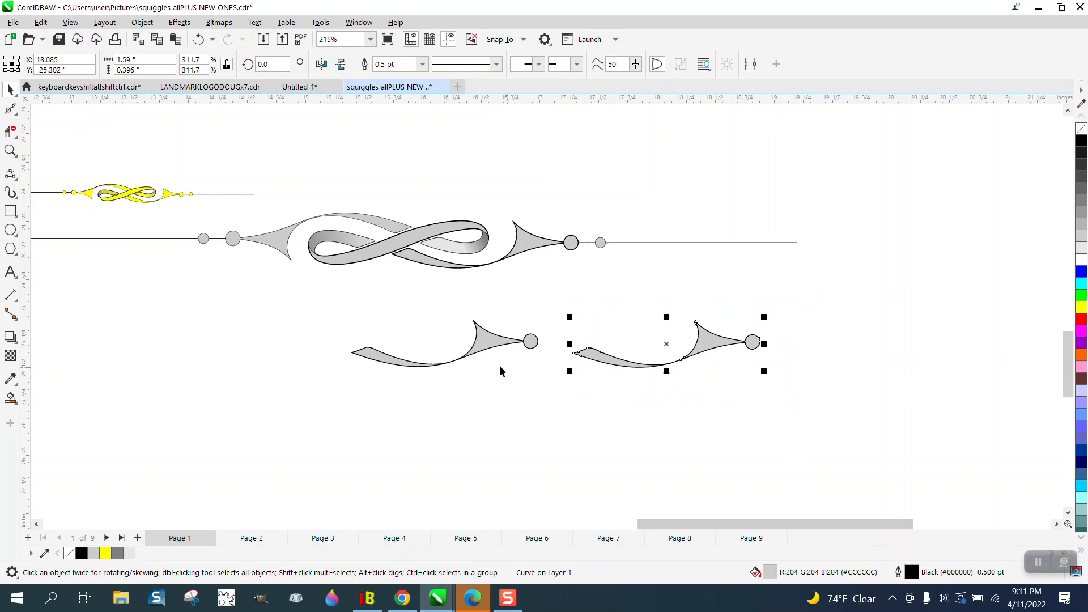
Turn on Scale with object for the outline of the left spare flourish.
drag(338, 304, 539, 387)
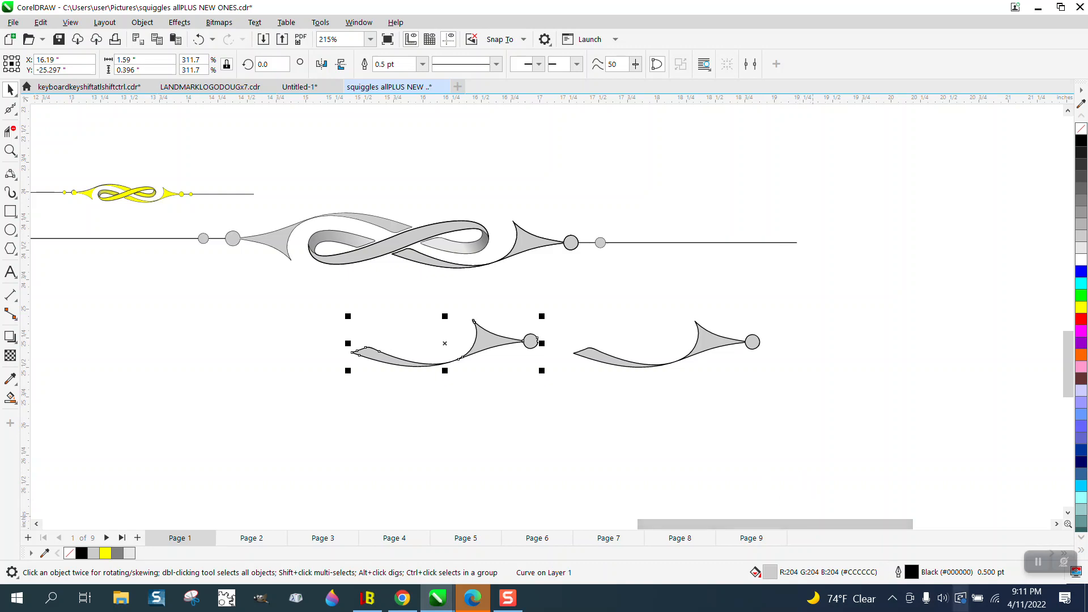
double_click(918, 576)
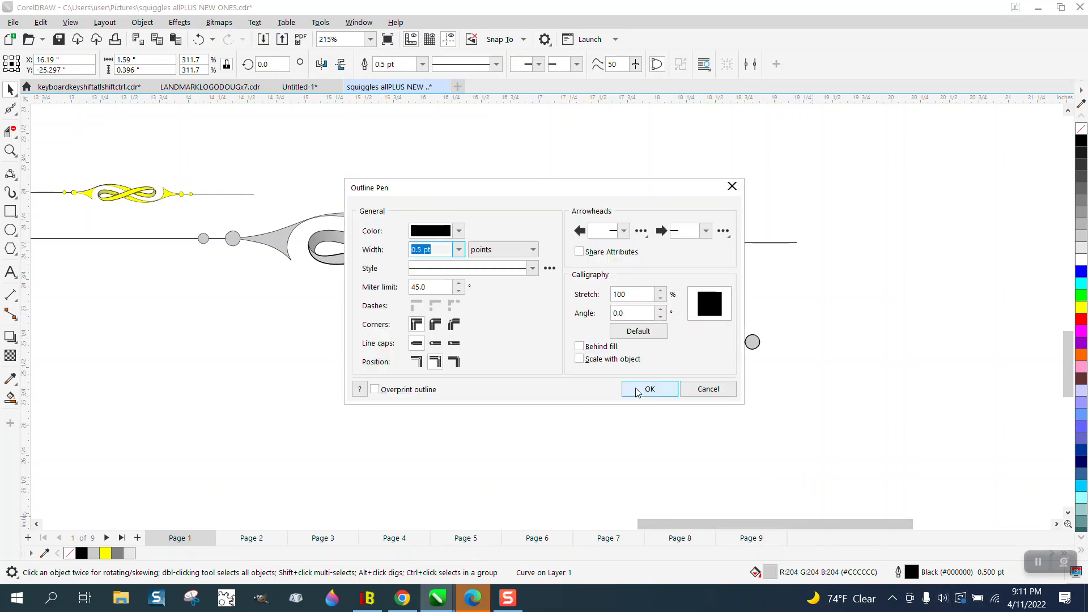
click(579, 359)
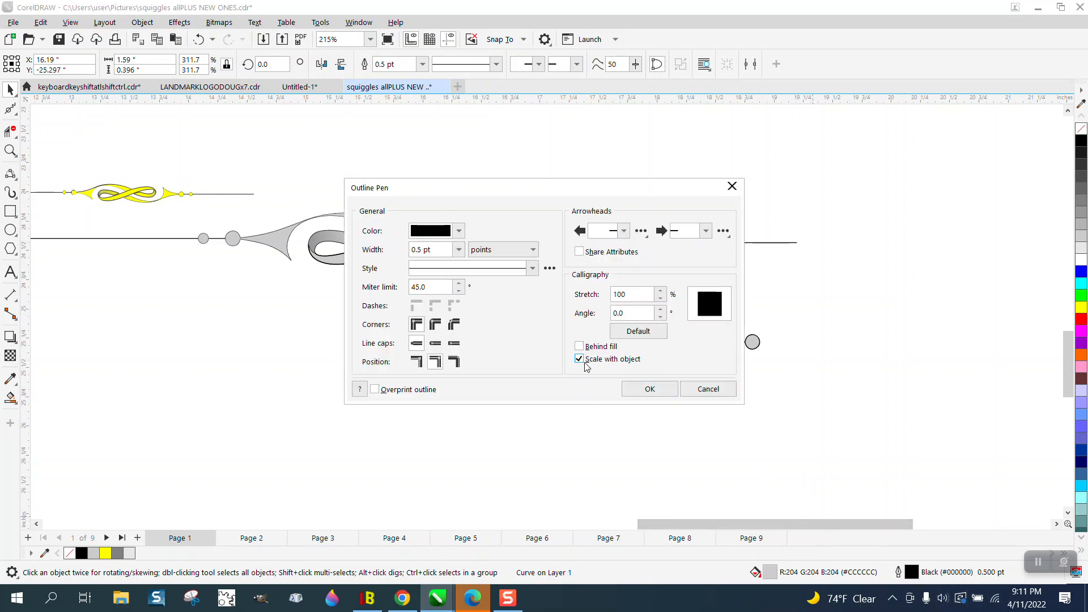
click(649, 389)
Enlarge the right spare flourish proportionally to about 5.7 inches wide and deselect it.
scroll(567, 362, down, 2)
scroll(532, 322, up, 1)
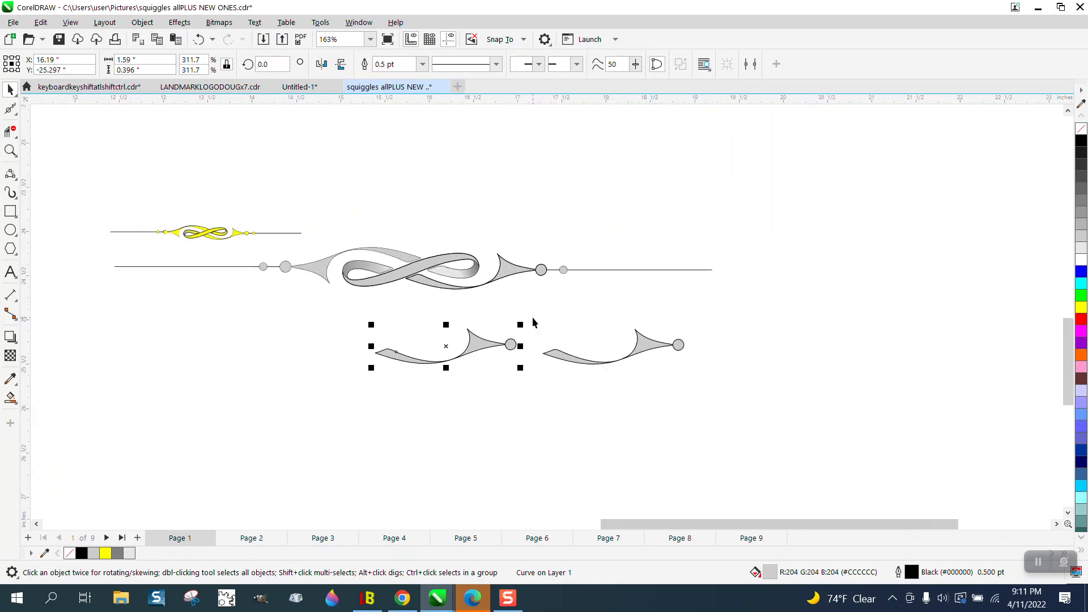
drag(535, 313, 721, 383)
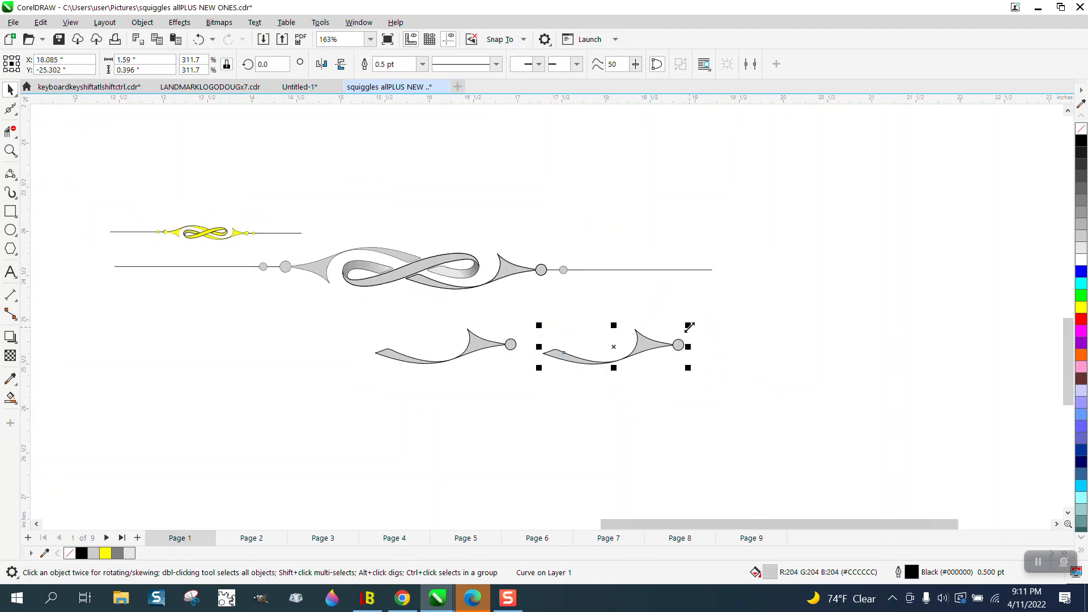
drag(689, 327, 1051, 183)
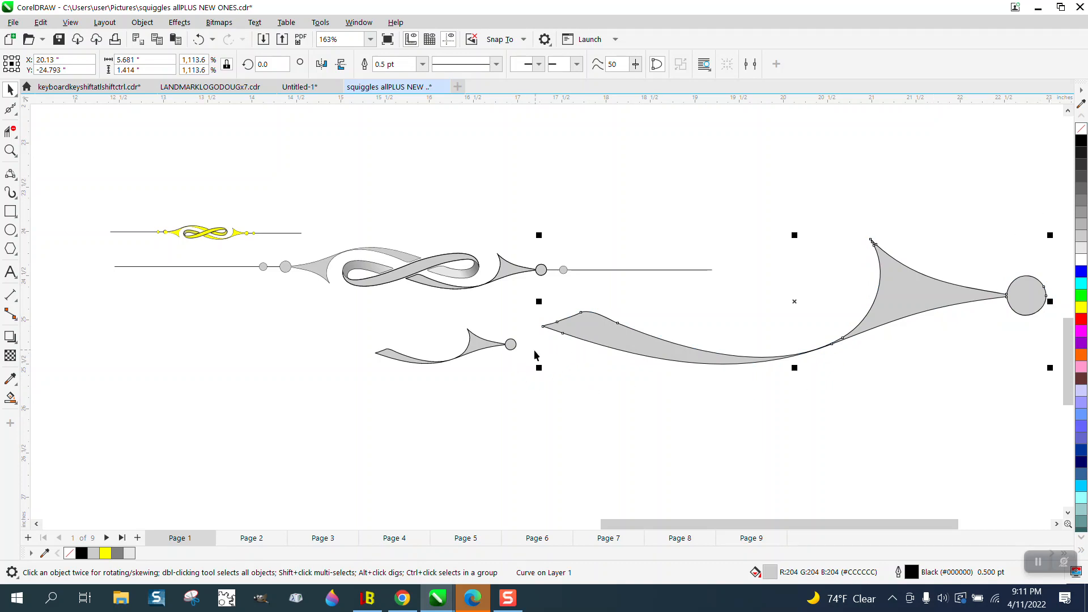
click(517, 354)
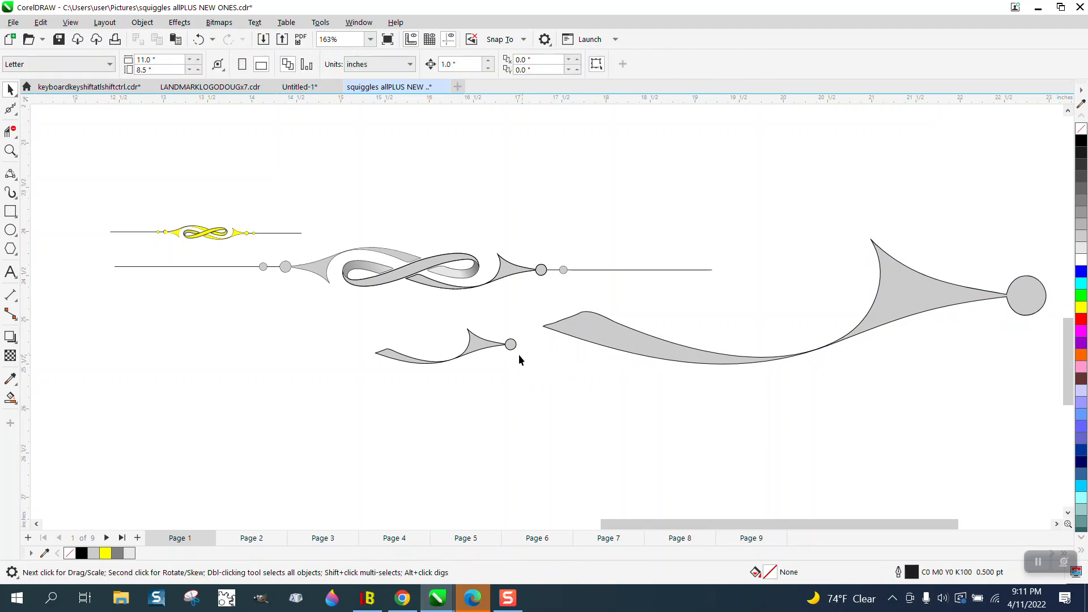
Enlarge the left spare flourish proportionally to about 5.6 inches wide, nearly matching the right spare flourish.
click(510, 344)
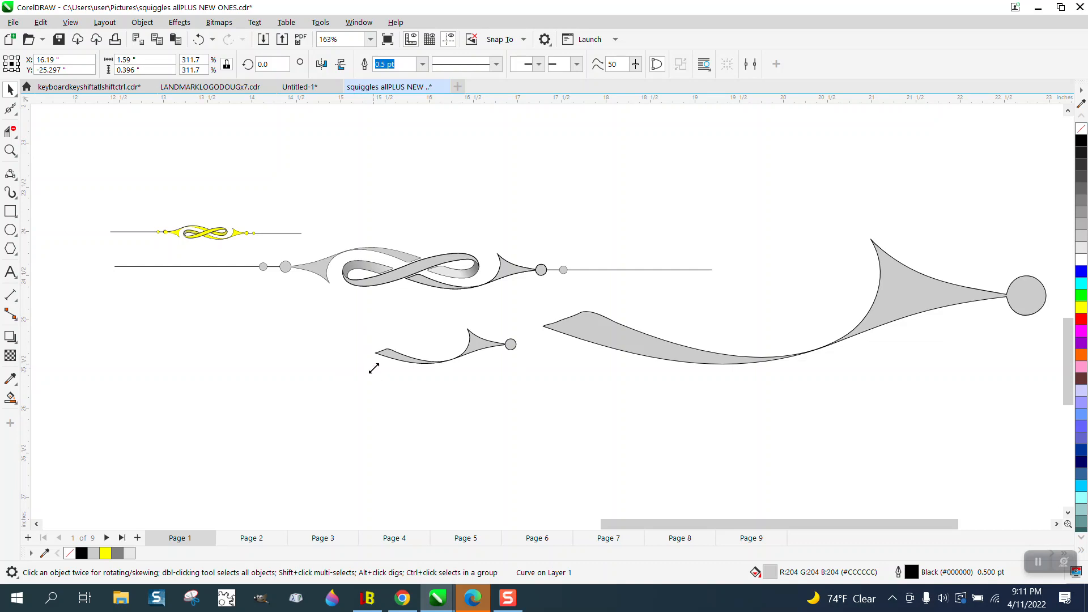
drag(371, 369, 134, 481)
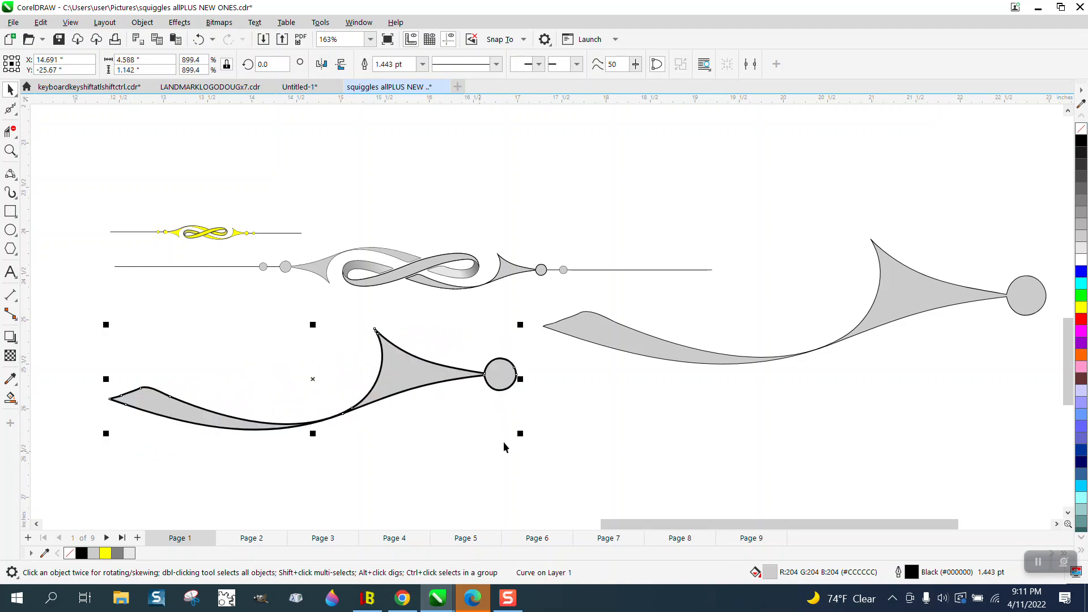
drag(522, 432, 613, 474)
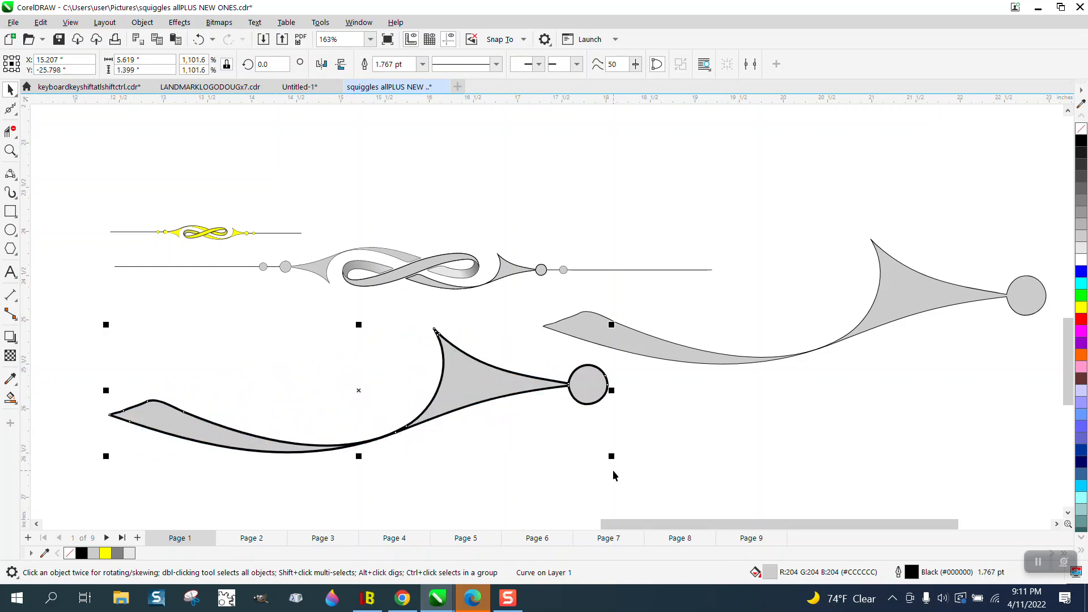
Shrink the right spare flourish proportionally to about 0.76 inches wide and compare its outline with the large left one.
click(717, 360)
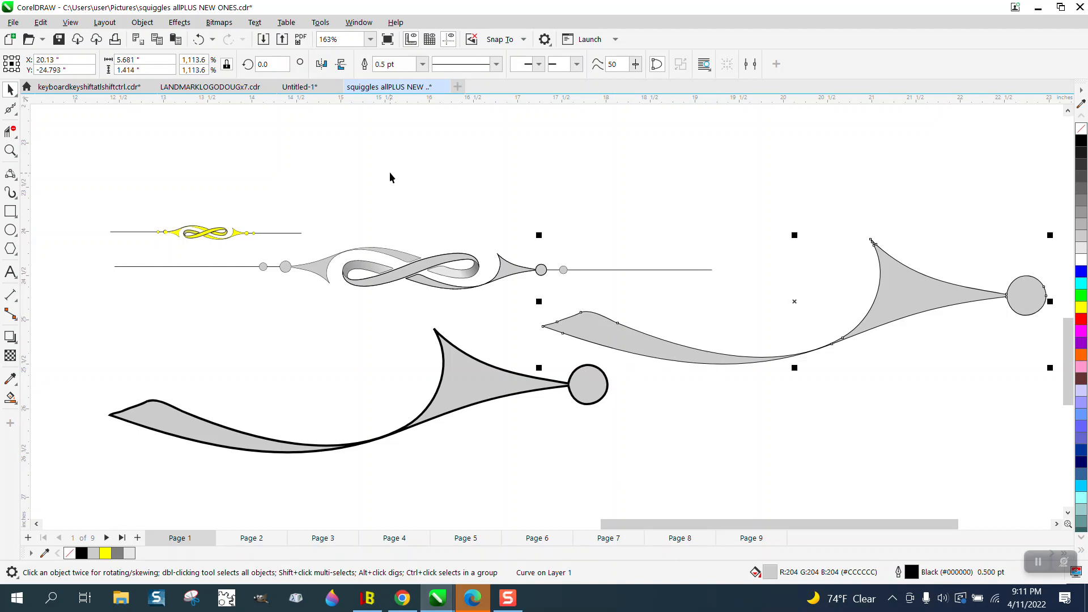
drag(1050, 235, 639, 327)
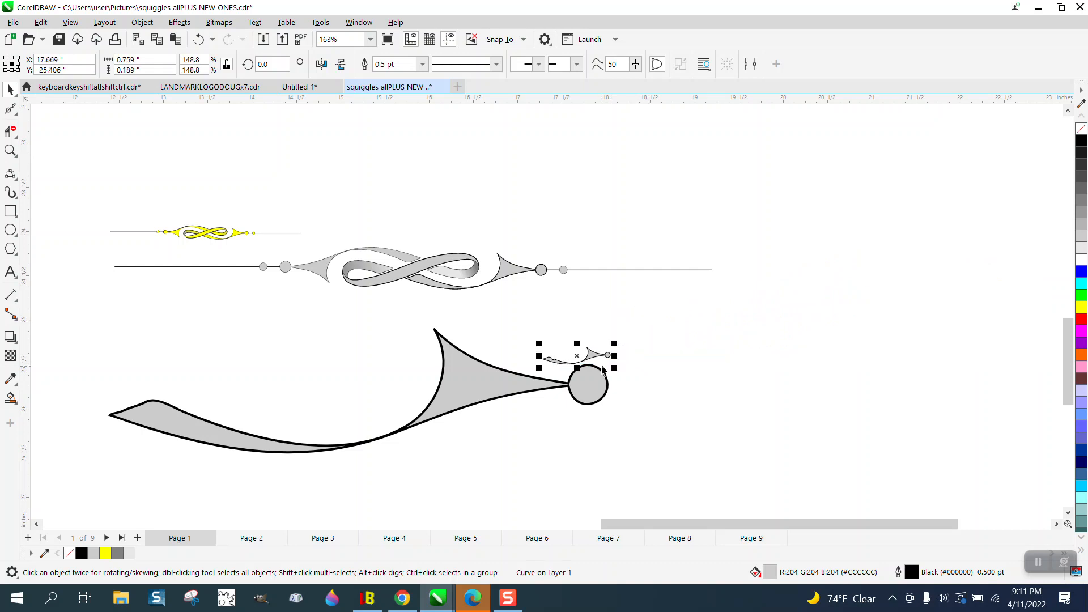
click(10, 151)
drag(527, 324, 656, 391)
scroll(602, 328, down, 4)
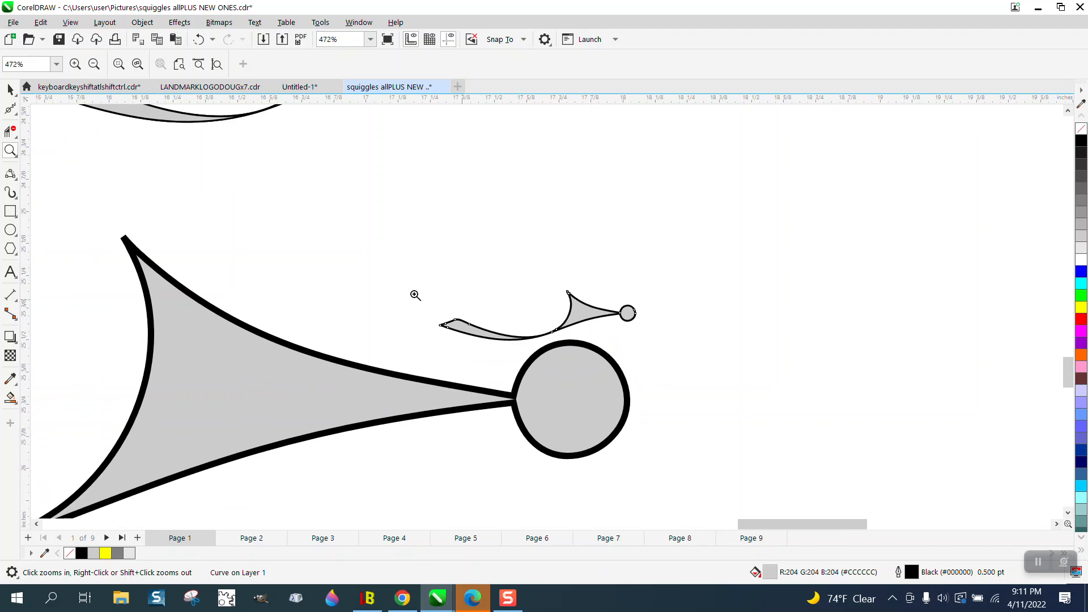
Shrink the large left spare flourish proportionally to about 3 inches wide.
click(10, 90)
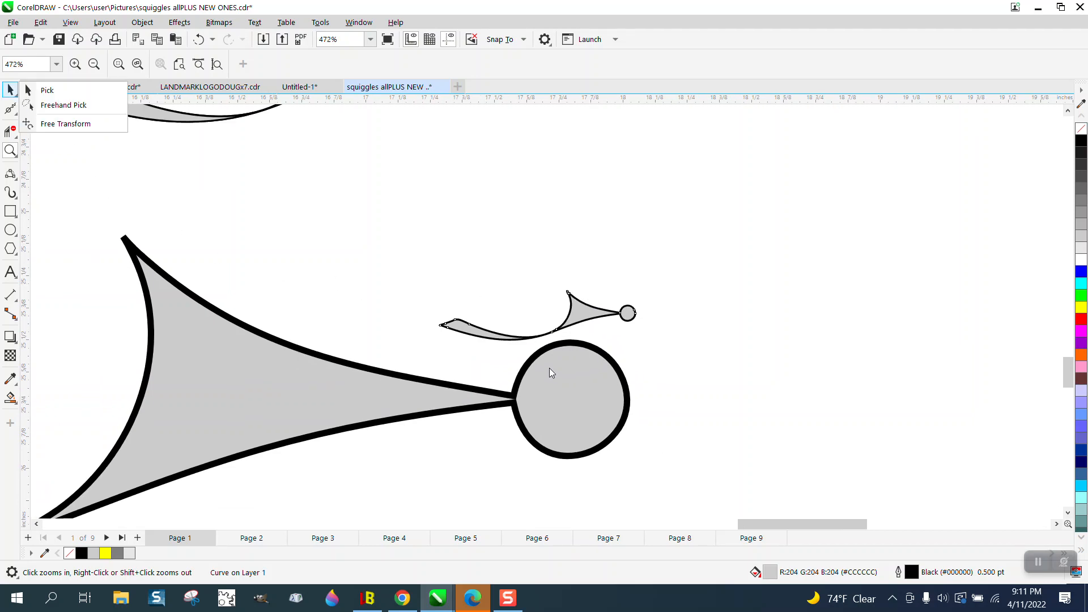
click(552, 368)
scroll(576, 368, down, 4)
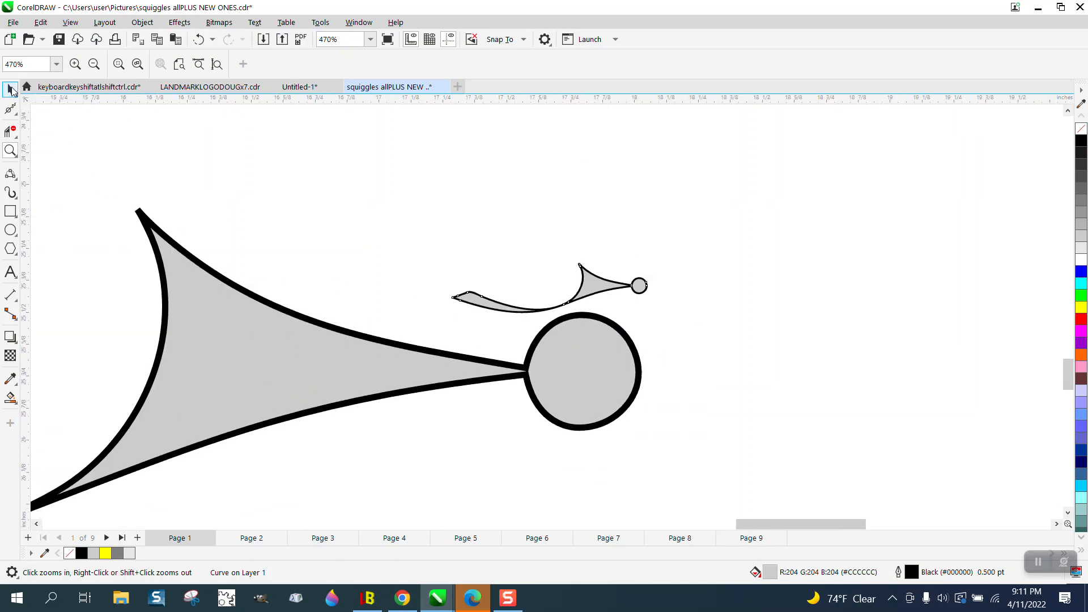
click(11, 89)
click(636, 354)
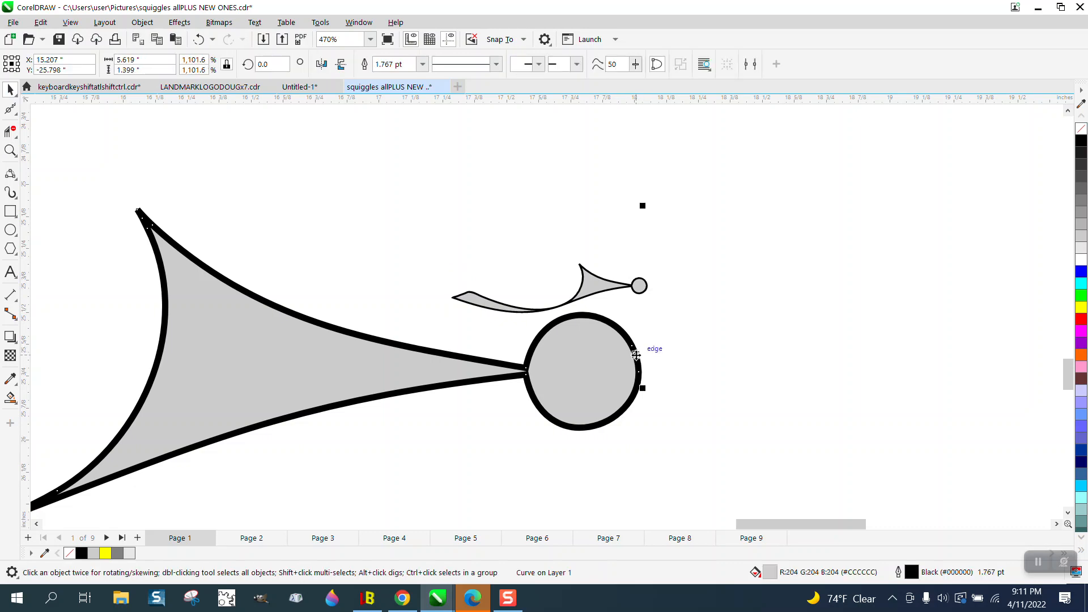
drag(645, 206, 311, 372)
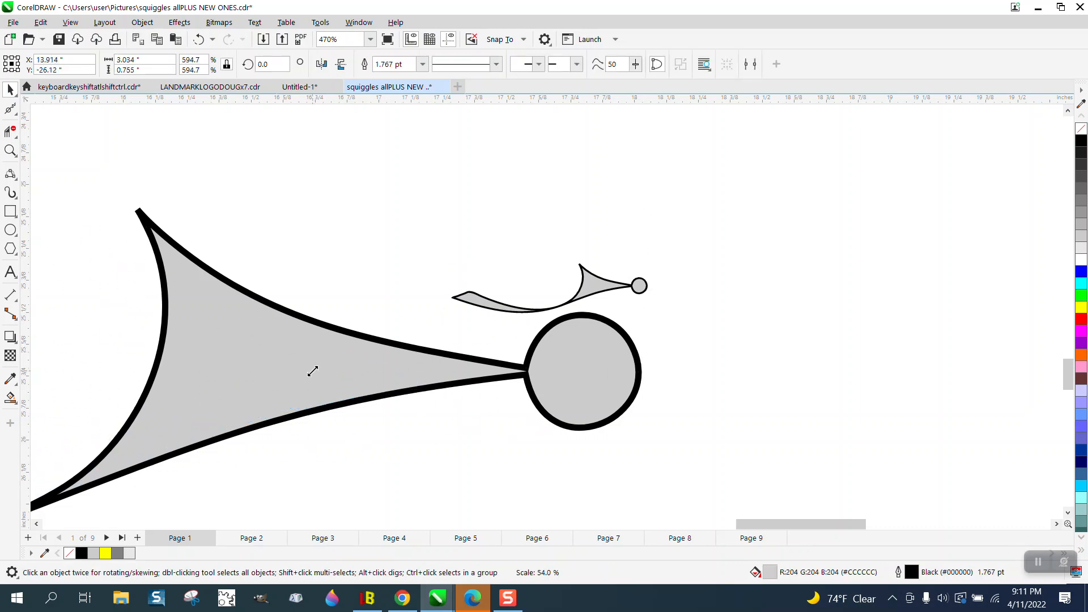
Shrink the left spare flourish further to under 1 inch wide and place it directly below the other small flourish to compare outlines.
scroll(366, 413, down, 1)
drag(81, 434, 519, 441)
drag(608, 397, 344, 460)
drag(290, 487, 308, 474)
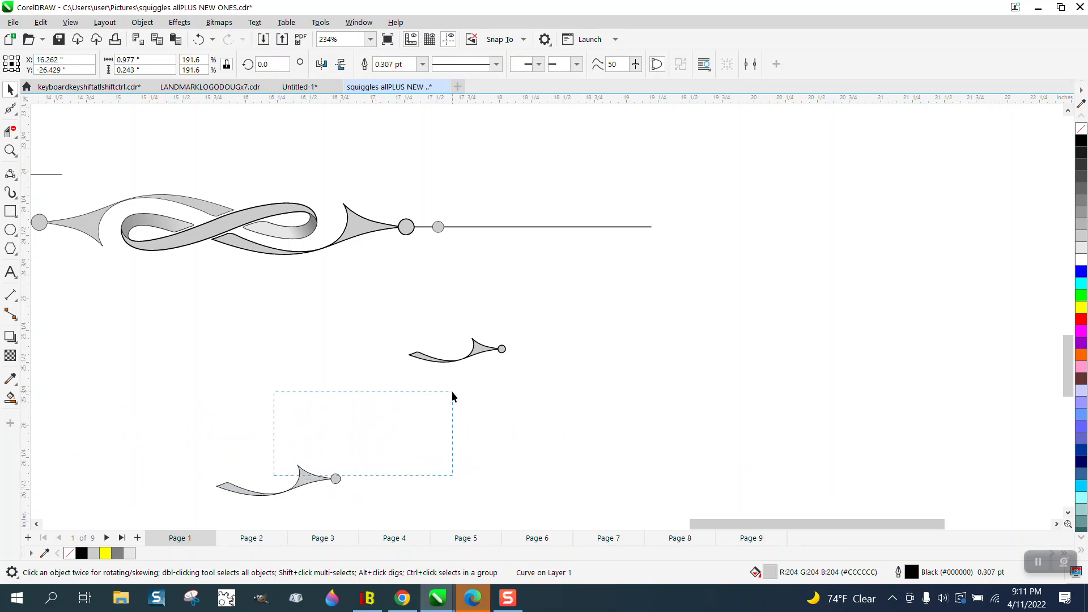
drag(452, 392, 519, 360)
click(10, 151)
drag(377, 335, 554, 396)
scroll(520, 352, down, 6)
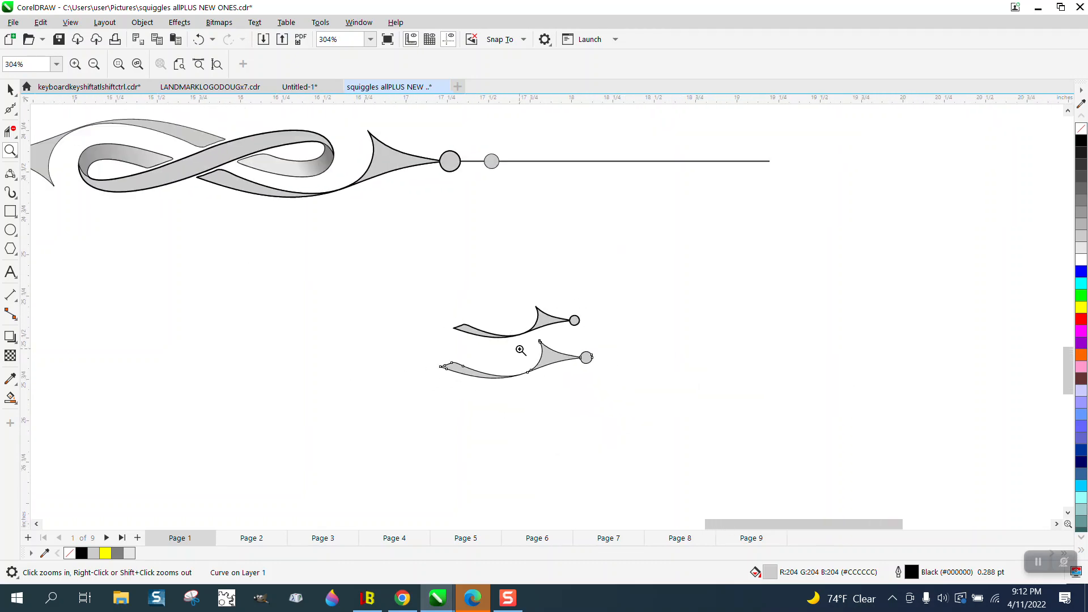
Review the finished divider with the two spare flourishes, and look over the contents of Page 2 and the scroll ornaments on Page 9.
scroll(509, 357, down, 1)
drag(178, 225, 360, 281)
scroll(364, 291, down, 2)
scroll(312, 290, down, 3)
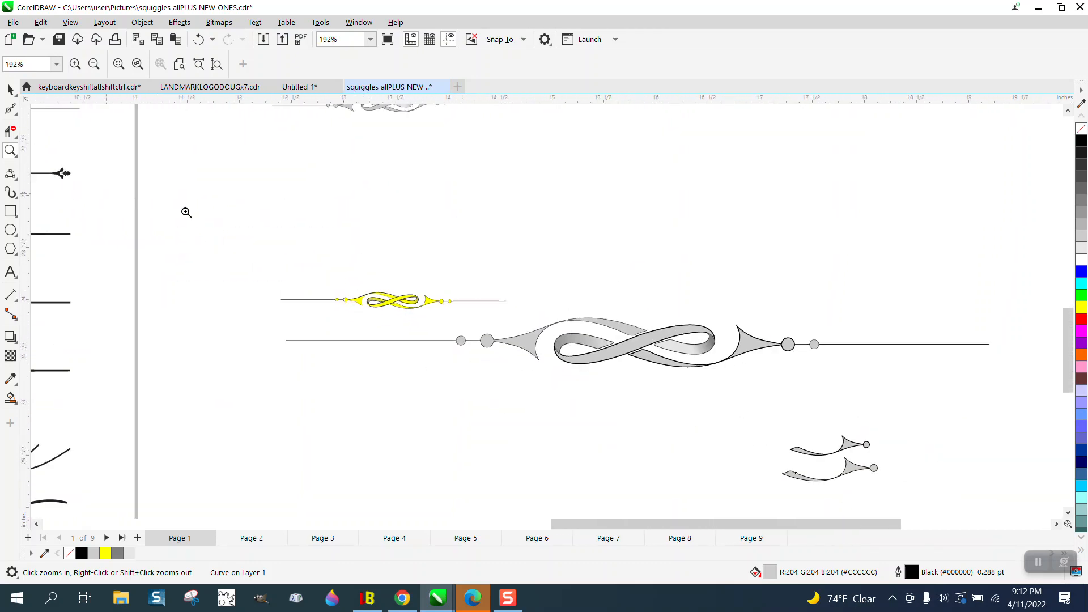
scroll(184, 211, down, 1)
scroll(325, 349, down, 1)
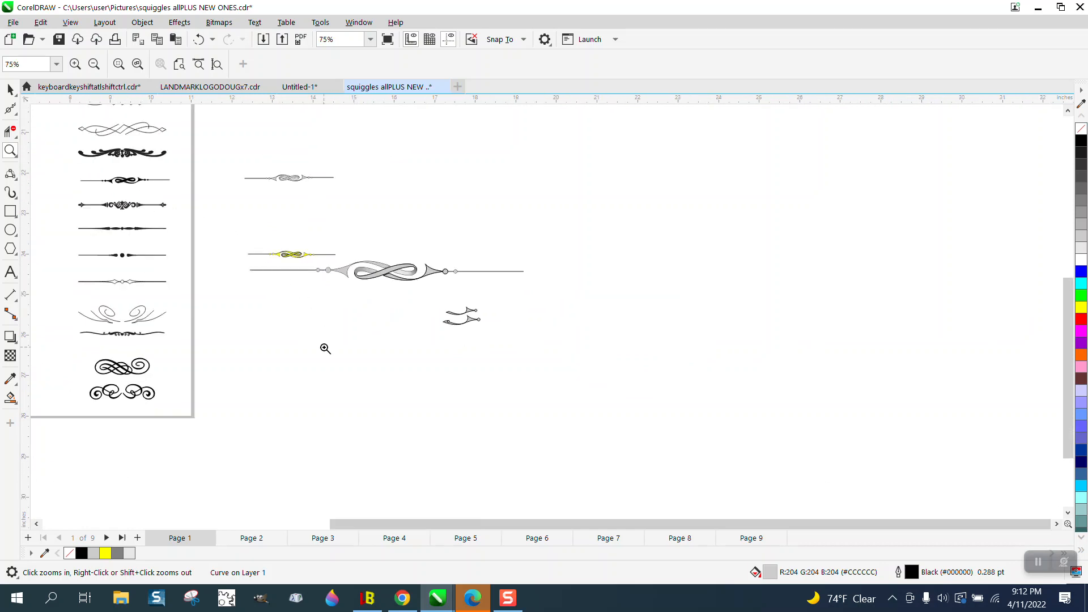
click(251, 538)
scroll(392, 382, down, 2)
scroll(586, 488, down, 2)
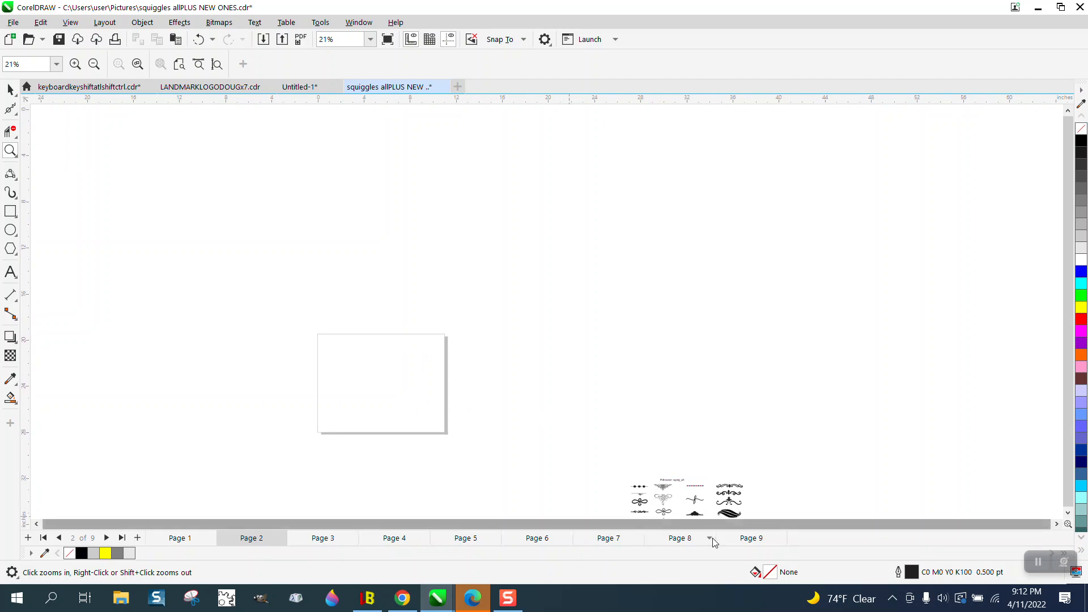
click(730, 538)
scroll(520, 406, down, 1)
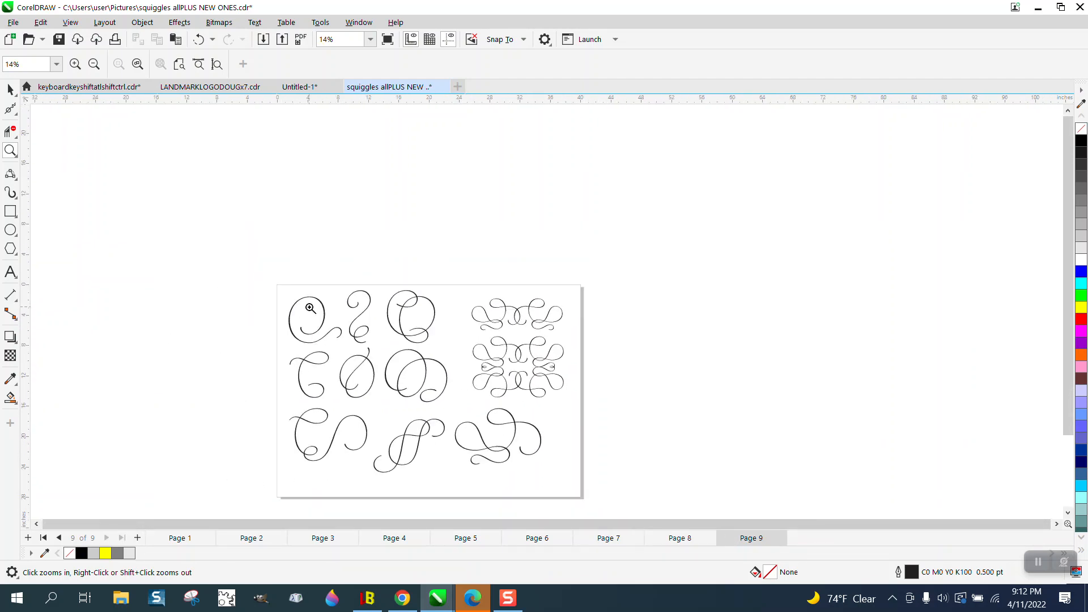
scroll(310, 308, down, 1)
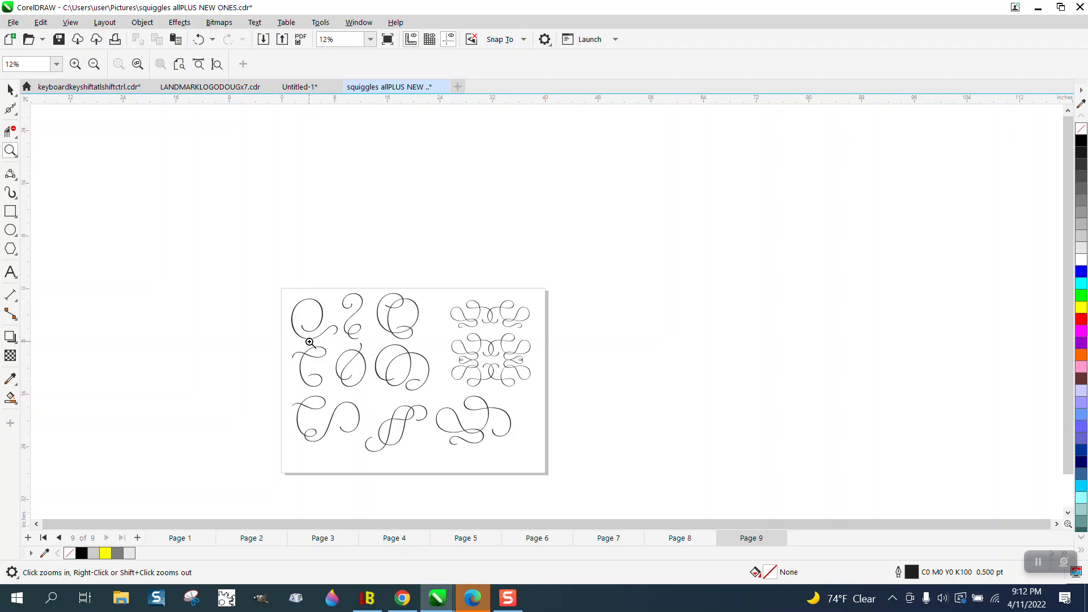